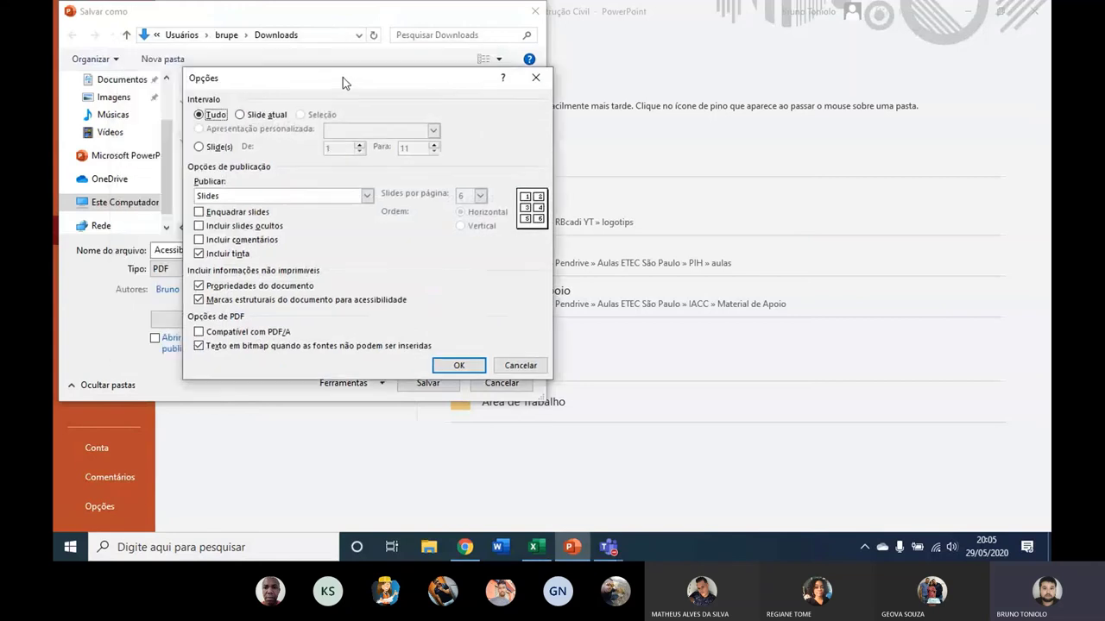
Enable framing of the slides (Enquadrar slides) in the PDF options.
{"action": "left_click", "coordinate": [401, 219]}
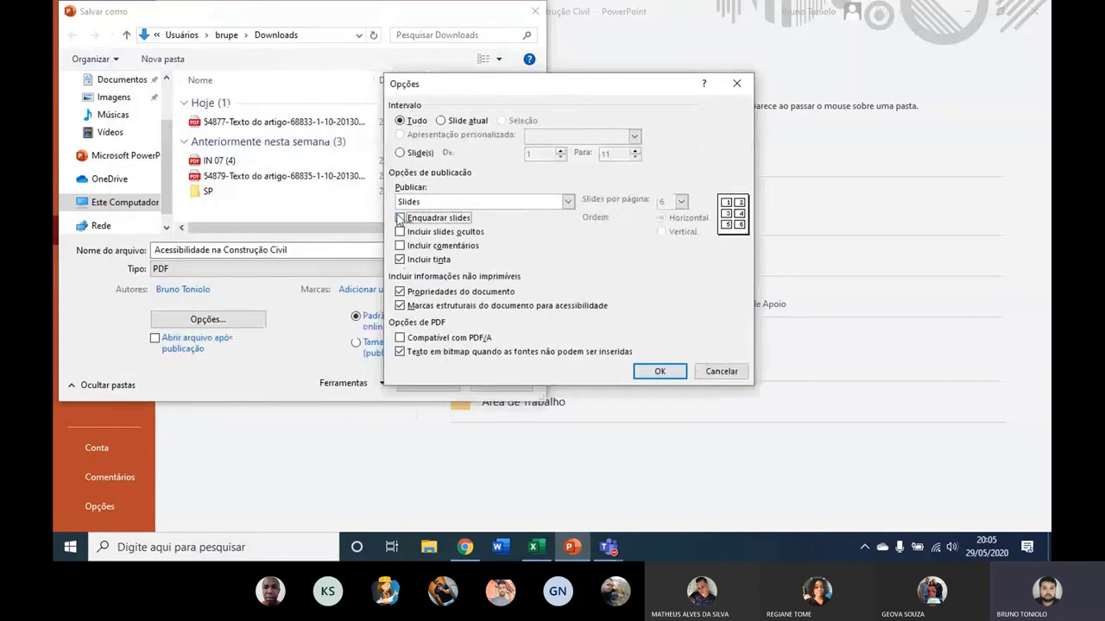
Try publishing the PDF as handouts (Folhetos) with 2 slides per page, and switch back to publishing as Slides.
{"action": "left_click", "coordinate": [568, 201]}
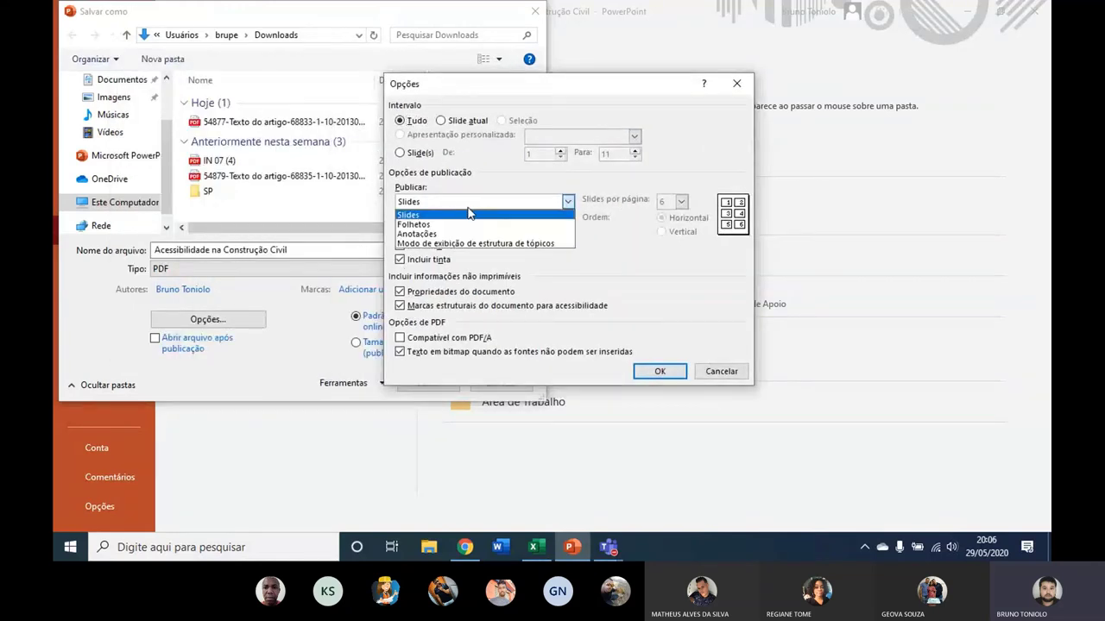
{"action": "left_click", "coordinate": [440, 223]}
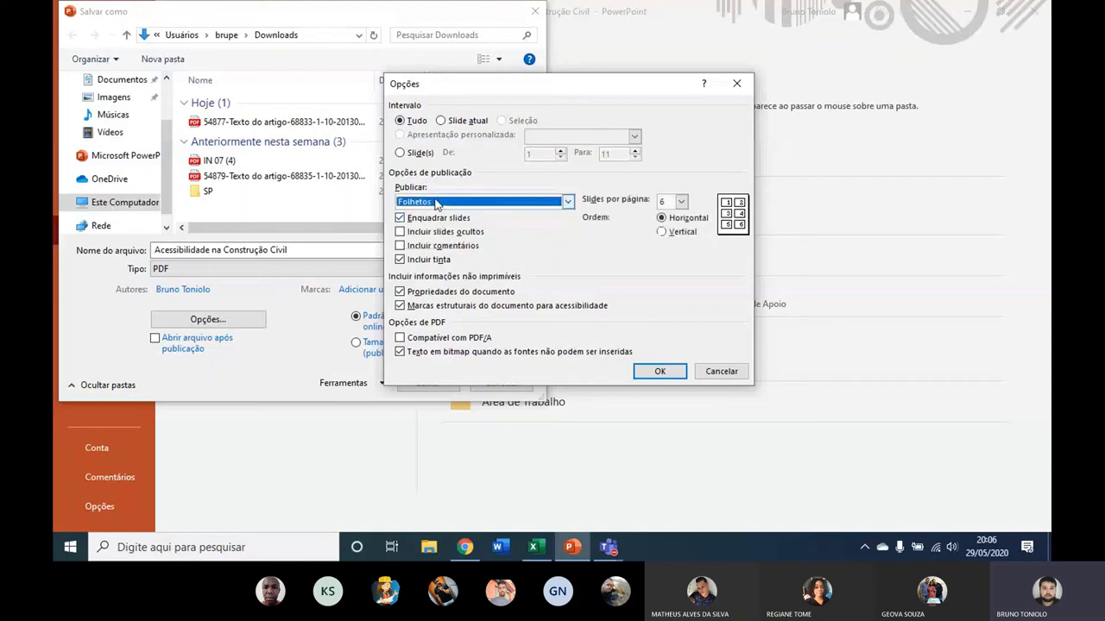
{"action": "left_click", "coordinate": [440, 202]}
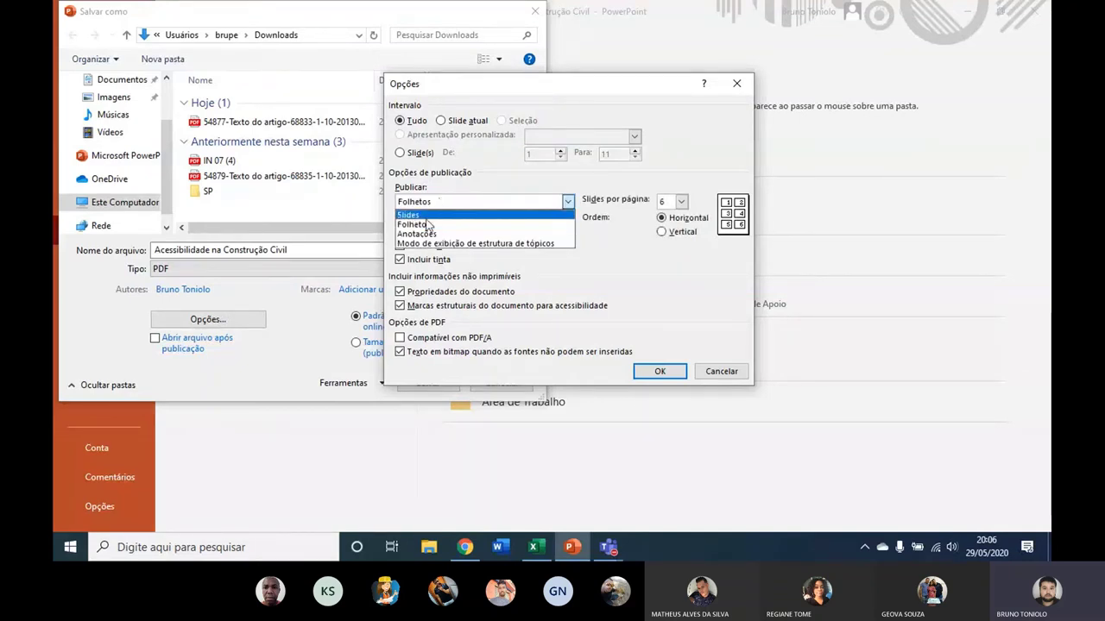
{"action": "left_click", "coordinate": [428, 224]}
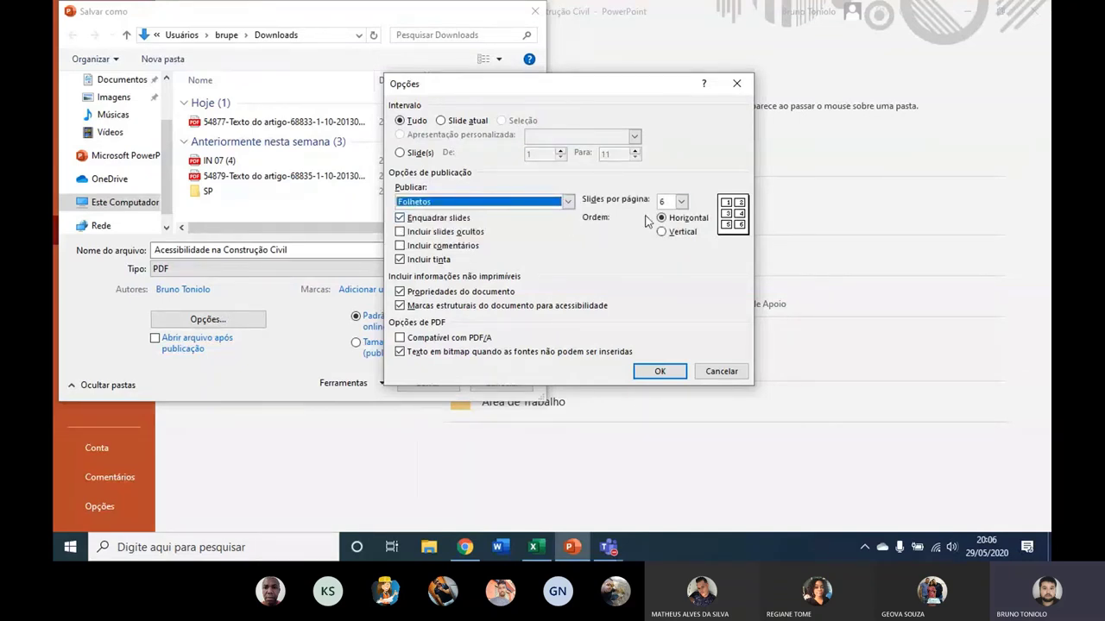
{"action": "left_click", "coordinate": [682, 203]}
{"action": "left_click", "coordinate": [671, 227]}
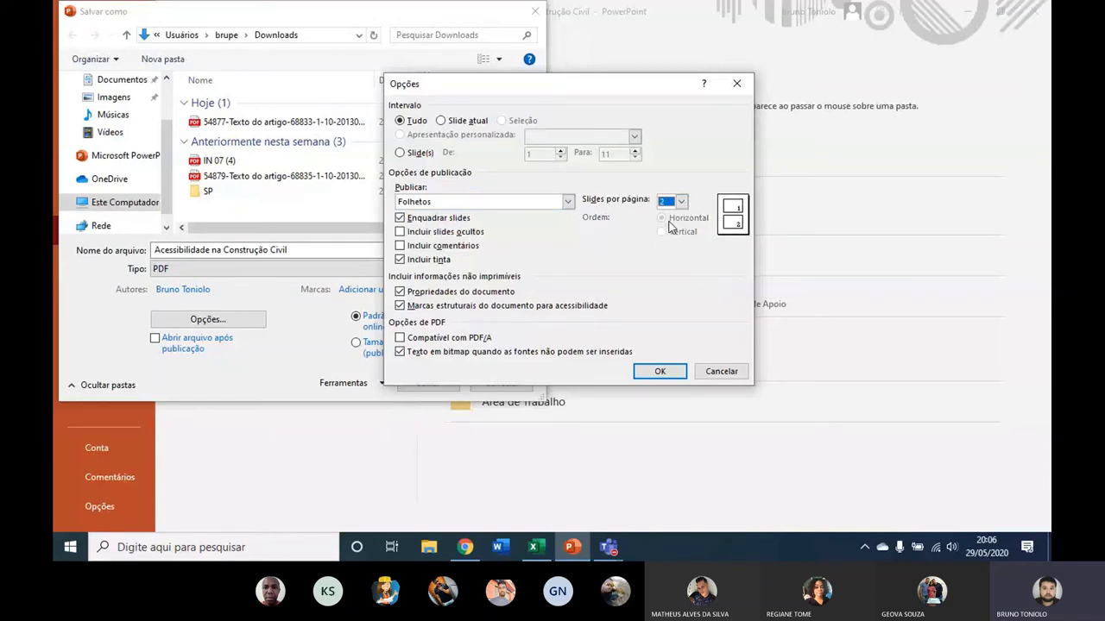
{"action": "left_click", "coordinate": [482, 206]}
{"action": "left_click", "coordinate": [476, 216]}
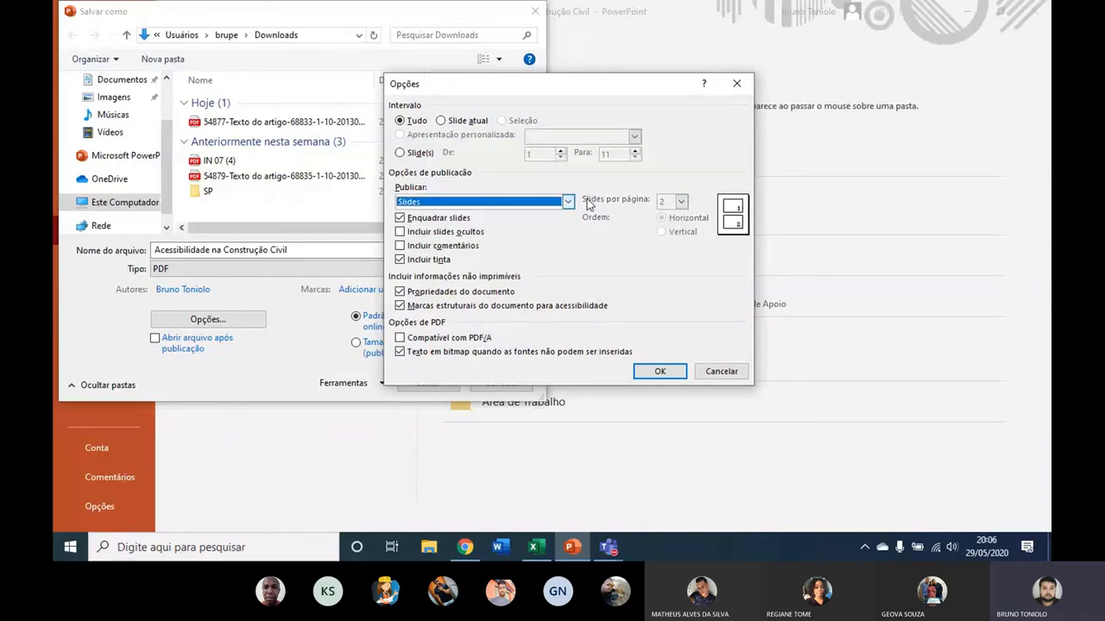
Accept the PDF options and save the presentation as a PDF named normal in the Downloads folder.
{"action": "left_click", "coordinate": [659, 378]}
{"action": "left_click", "coordinate": [322, 248]}
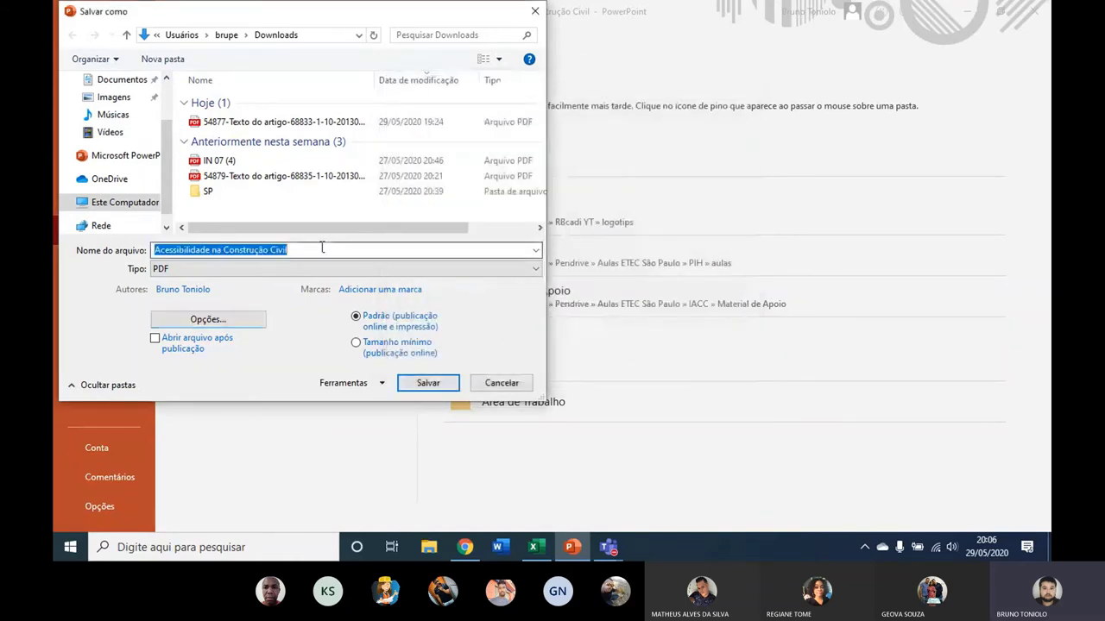
{"action": "type", "text": "teste"}
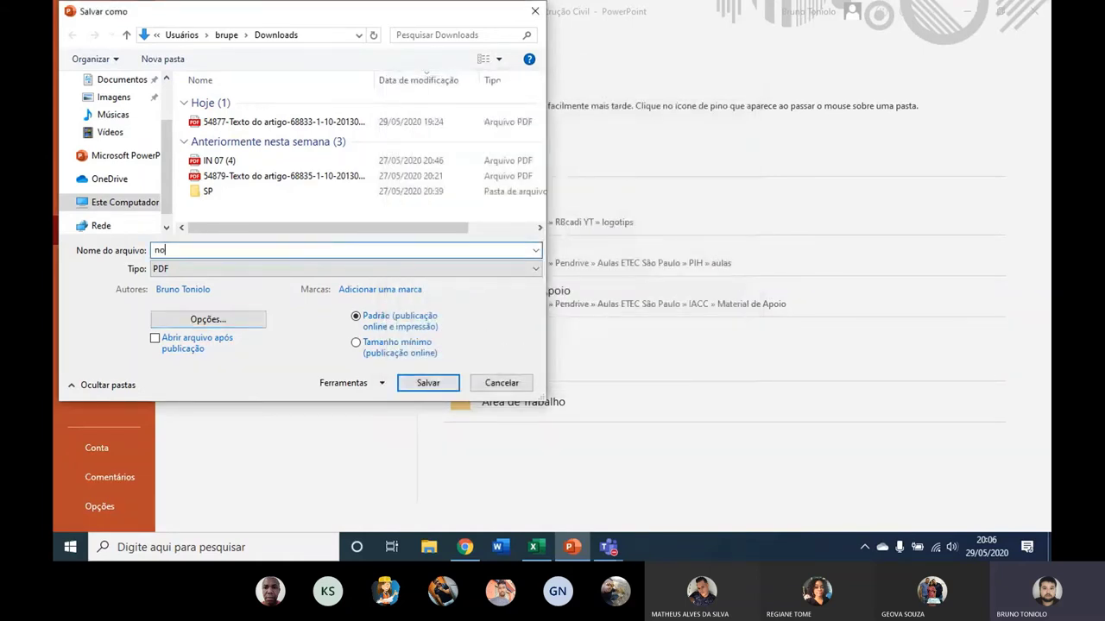
{"action": "key", "text": "Return"}
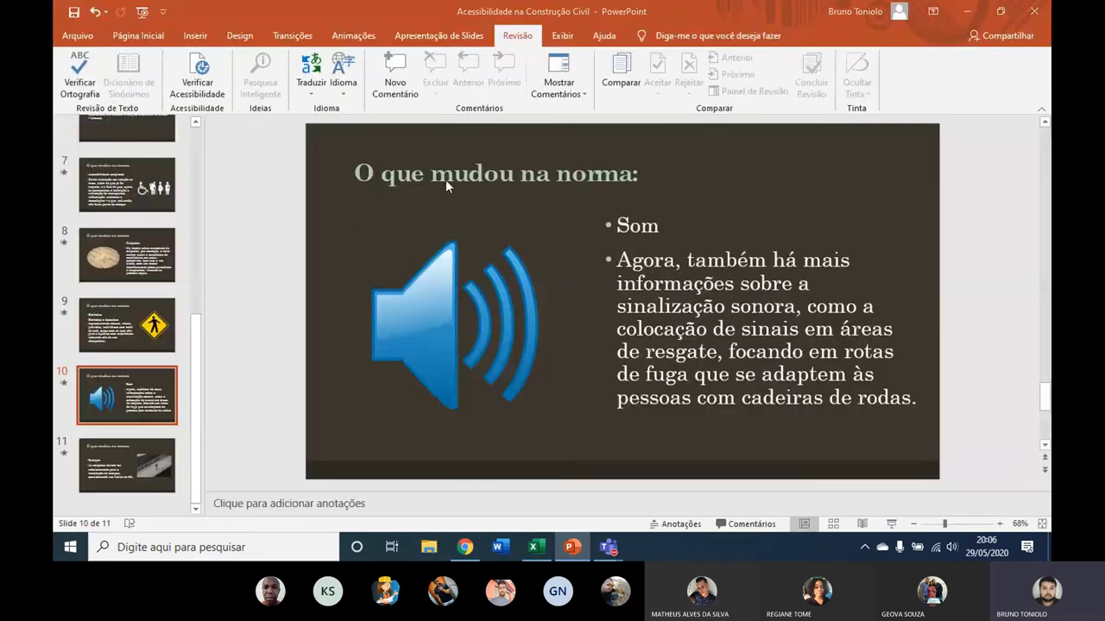
Open the exported normal PDF from the Downloads folder, examine its pages through to the last slide, and close it.
{"action": "key", "text": "super+e"}
{"action": "left_click", "coordinate": [263, 183]}
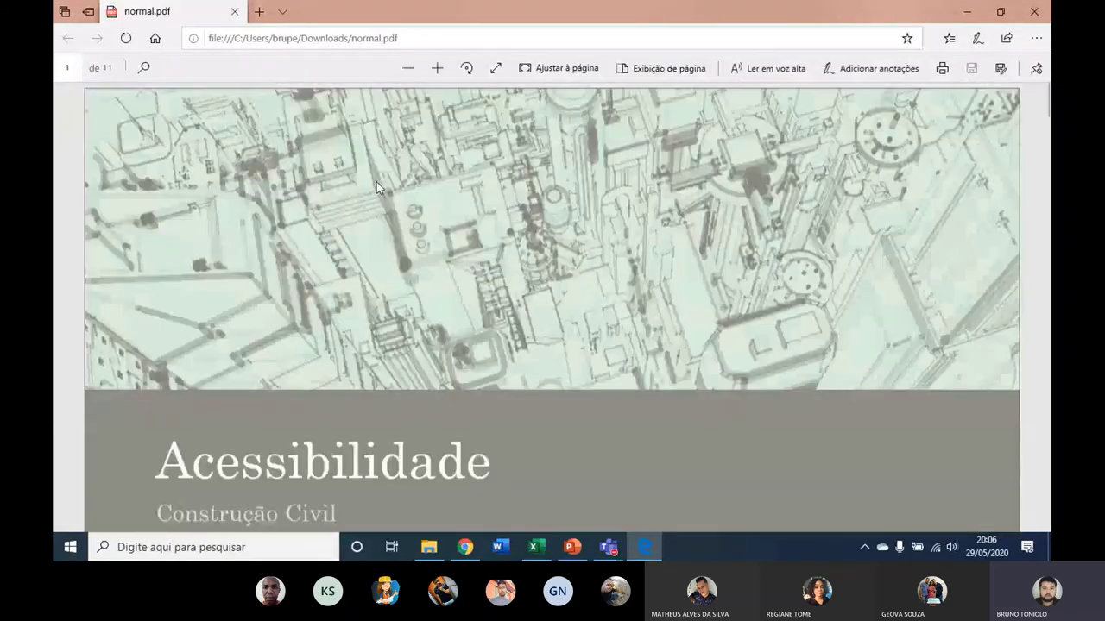
{"action": "scroll", "coordinate": [491, 233], "scroll_direction": "down", "scroll_amount": 2}
{"action": "scroll", "coordinate": [492, 227], "scroll_direction": "down", "scroll_amount": 4}
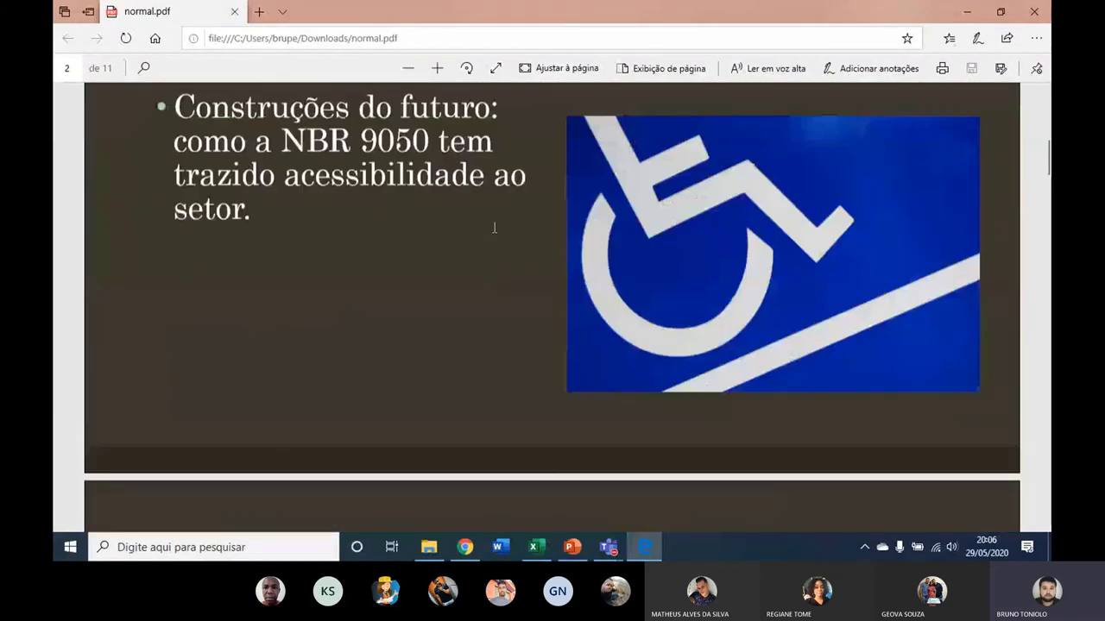
{"action": "scroll", "coordinate": [495, 228], "scroll_direction": "down", "scroll_amount": 10}
{"action": "scroll", "coordinate": [483, 231], "scroll_direction": "down", "scroll_amount": 15}
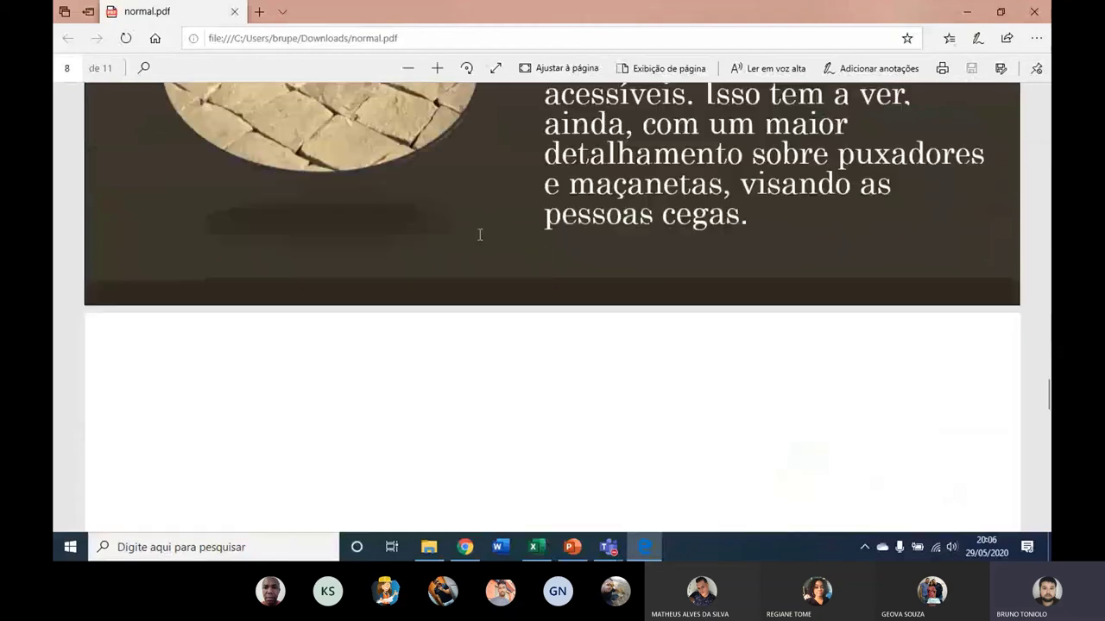
{"action": "scroll", "coordinate": [480, 235], "scroll_direction": "down", "scroll_amount": 10}
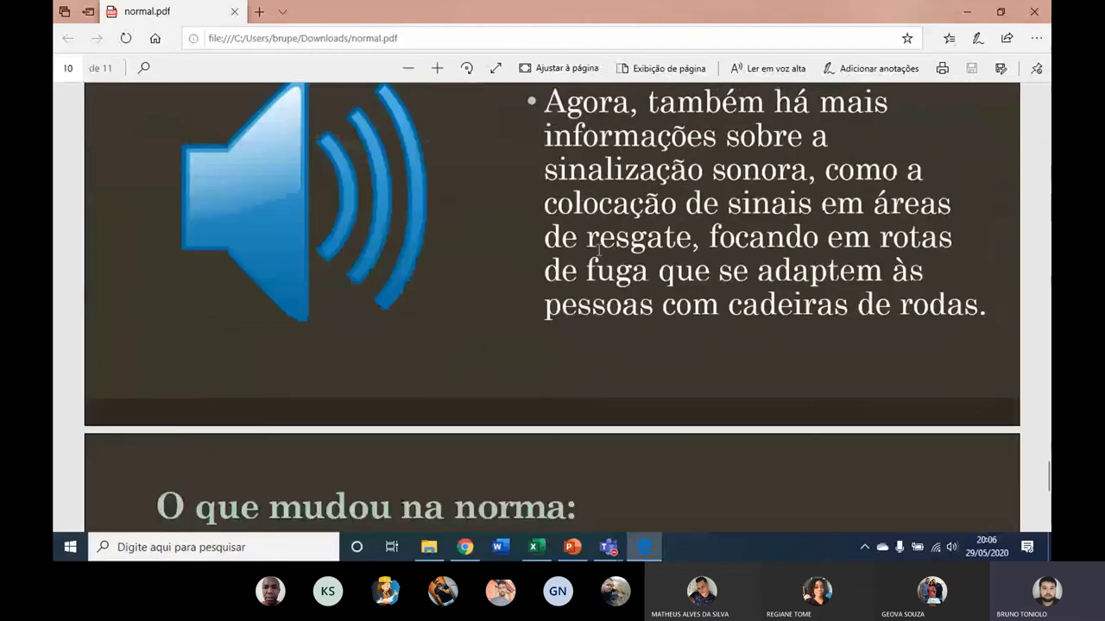
{"action": "scroll", "coordinate": [598, 249], "scroll_direction": "down", "scroll_amount": 5}
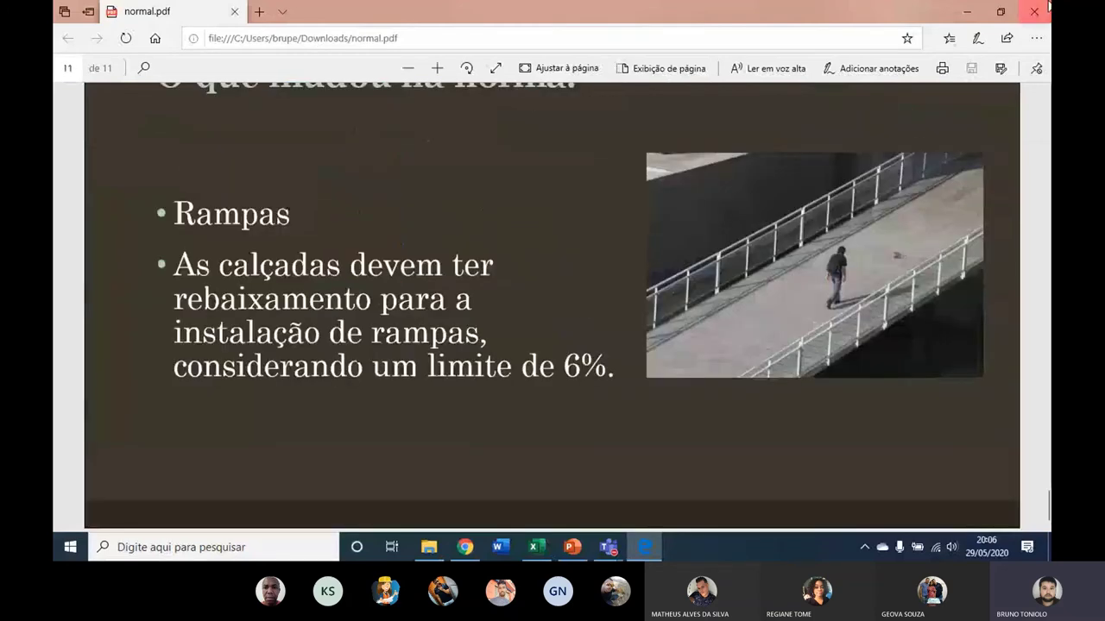
{"action": "left_click", "coordinate": [1047, 8]}
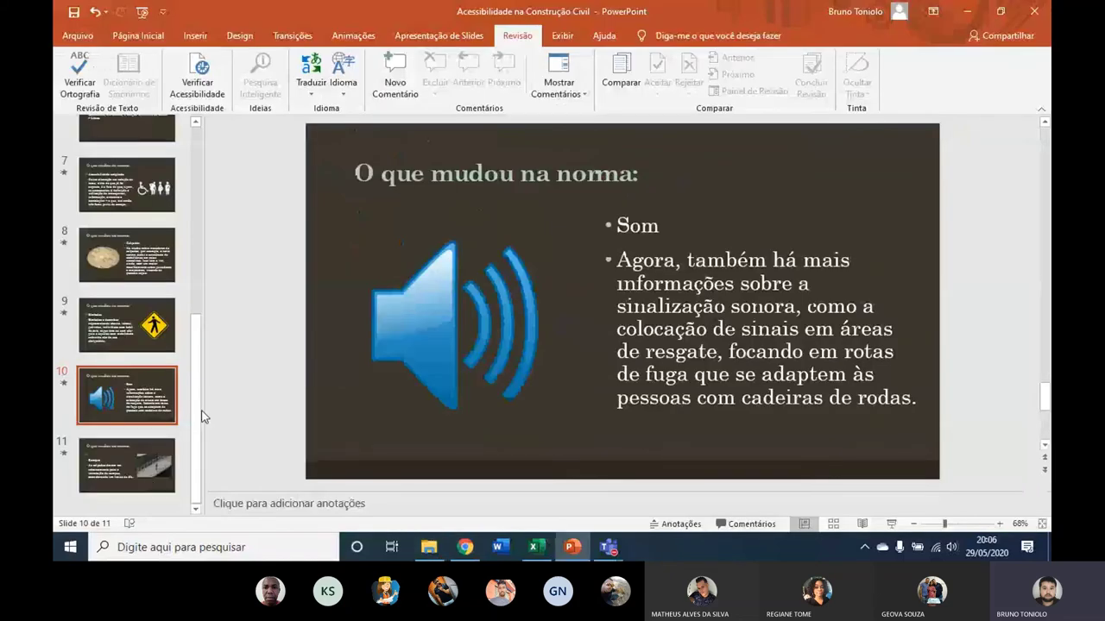
Start saving another copy of the presentation in the Downloads folder with PDF as the file type.
{"action": "left_click_drag", "start_coordinate": [205, 417], "coordinate": [208, 156]}
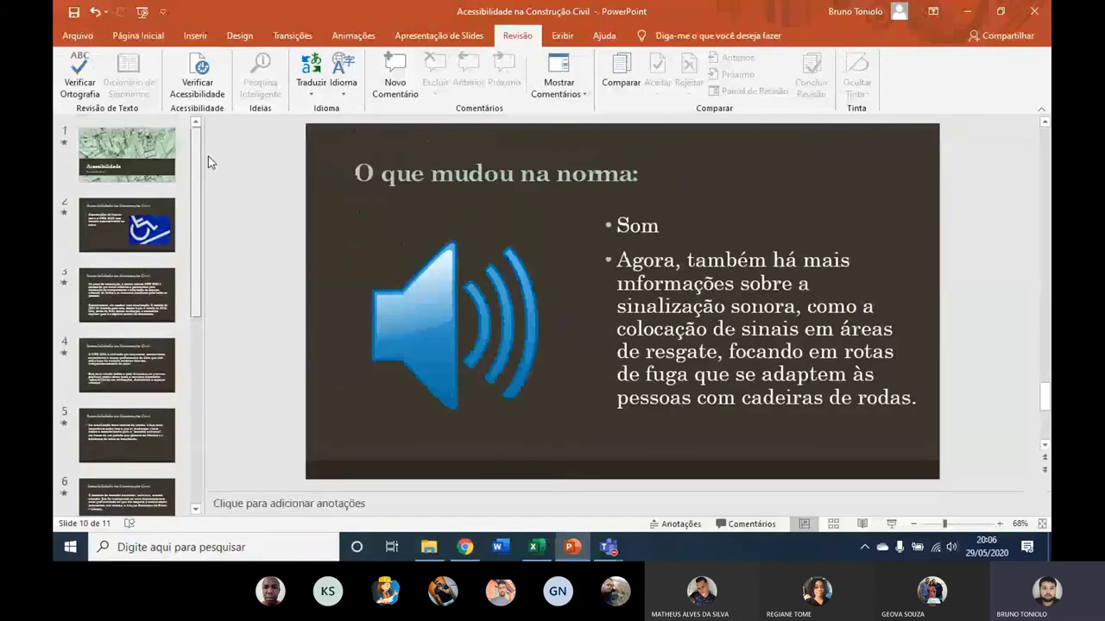
{"action": "left_click", "coordinate": [95, 33]}
{"action": "left_click", "coordinate": [106, 231]}
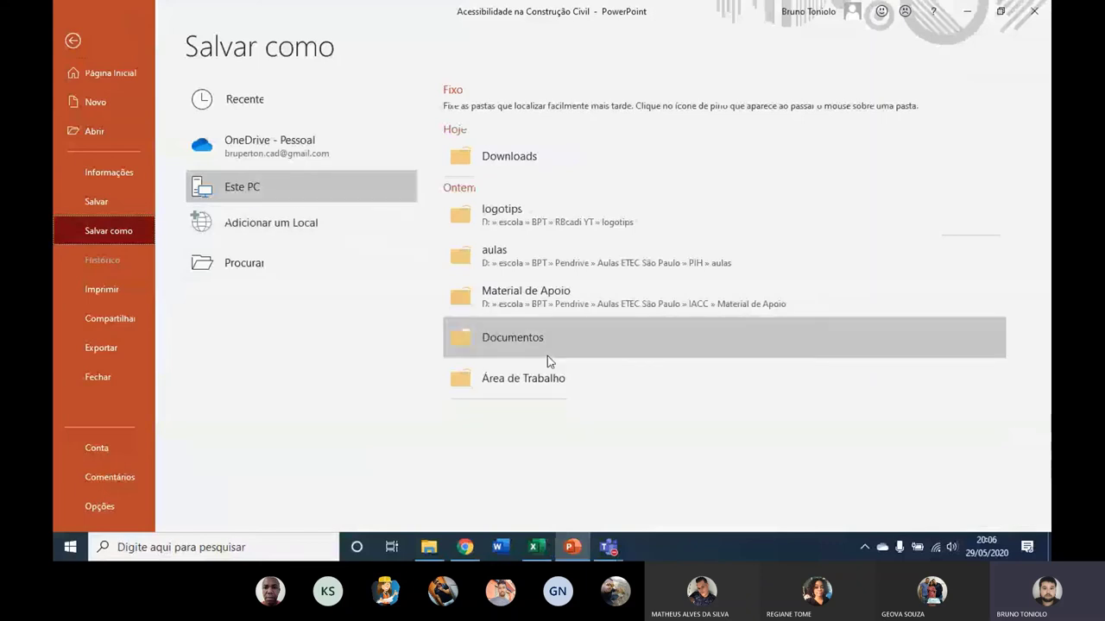
{"action": "left_click", "coordinate": [332, 268]}
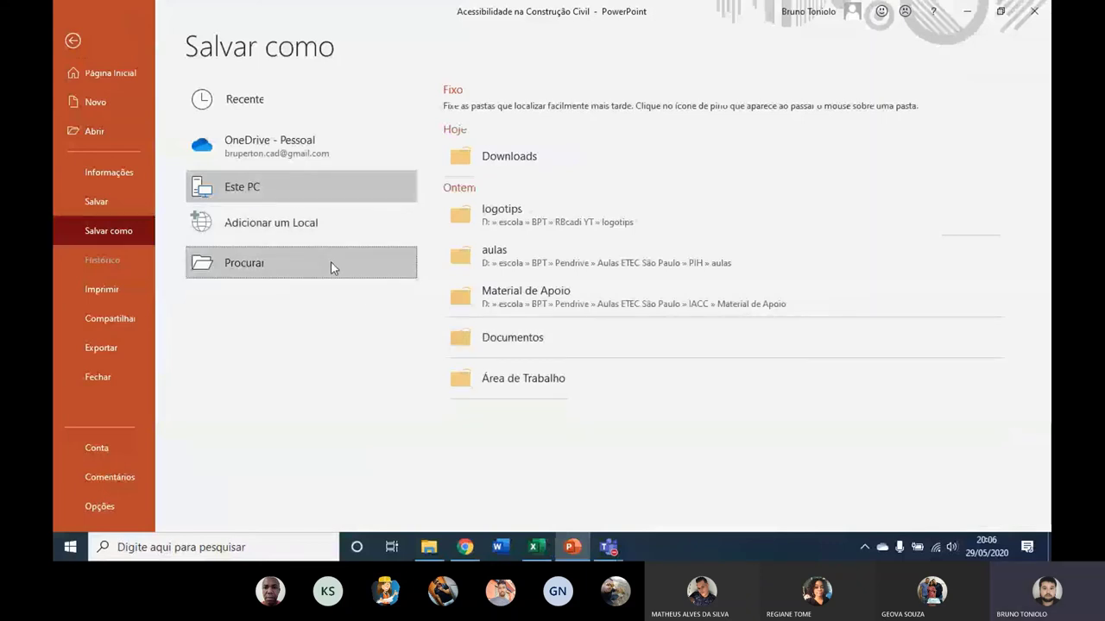
{"action": "left_click", "coordinate": [288, 264]}
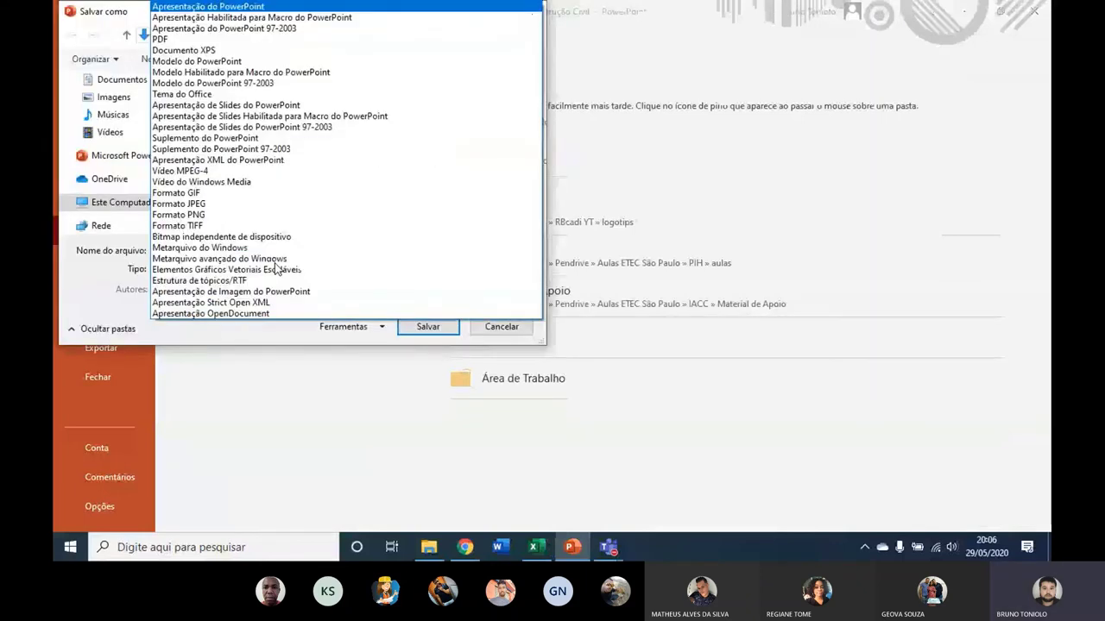
{"action": "left_click", "coordinate": [122, 298]}
{"action": "left_click", "coordinate": [179, 270]}
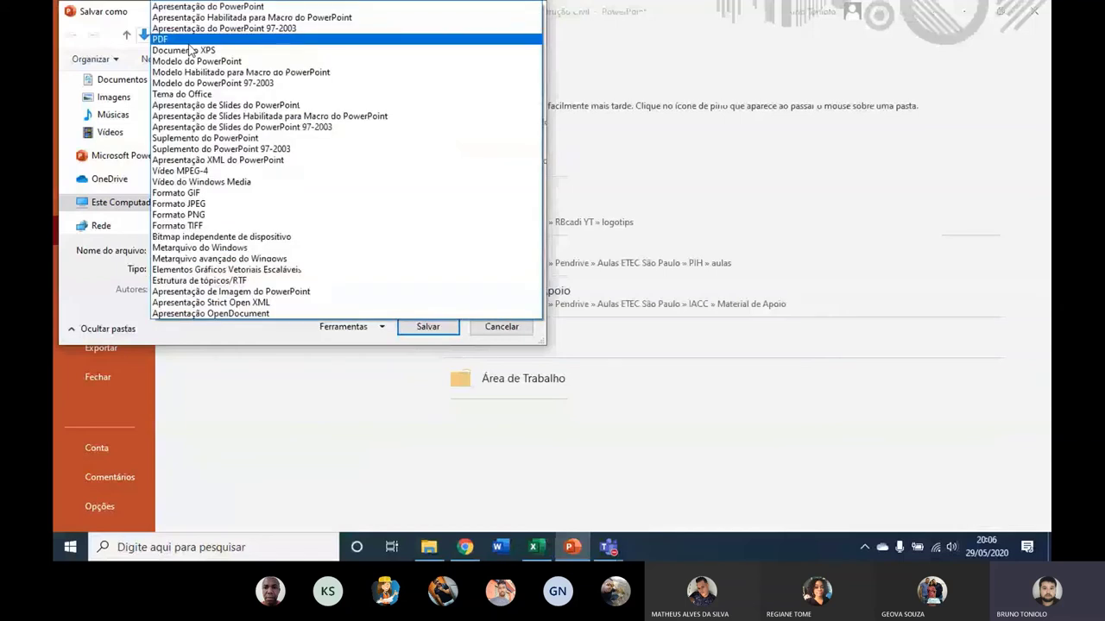
{"action": "left_click", "coordinate": [190, 40]}
Set the PDF options to publish framed handouts (Folhetos) with 2 slides per page.
{"action": "left_click", "coordinate": [207, 320]}
{"action": "left_click", "coordinate": [216, 173]}
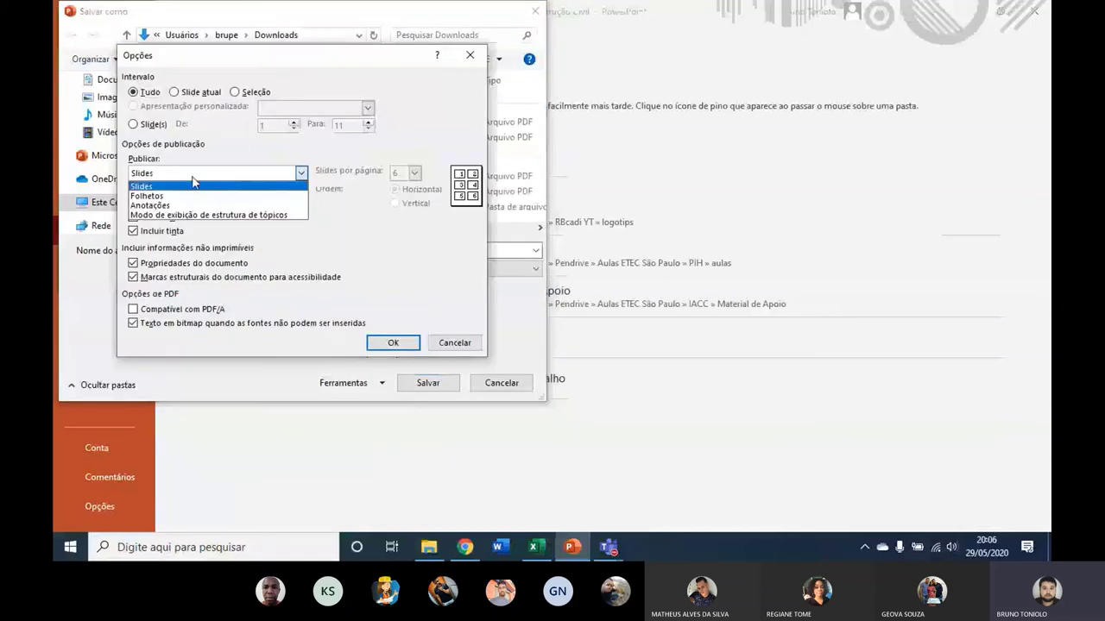
{"action": "left_click", "coordinate": [158, 196]}
{"action": "left_click", "coordinate": [144, 194]}
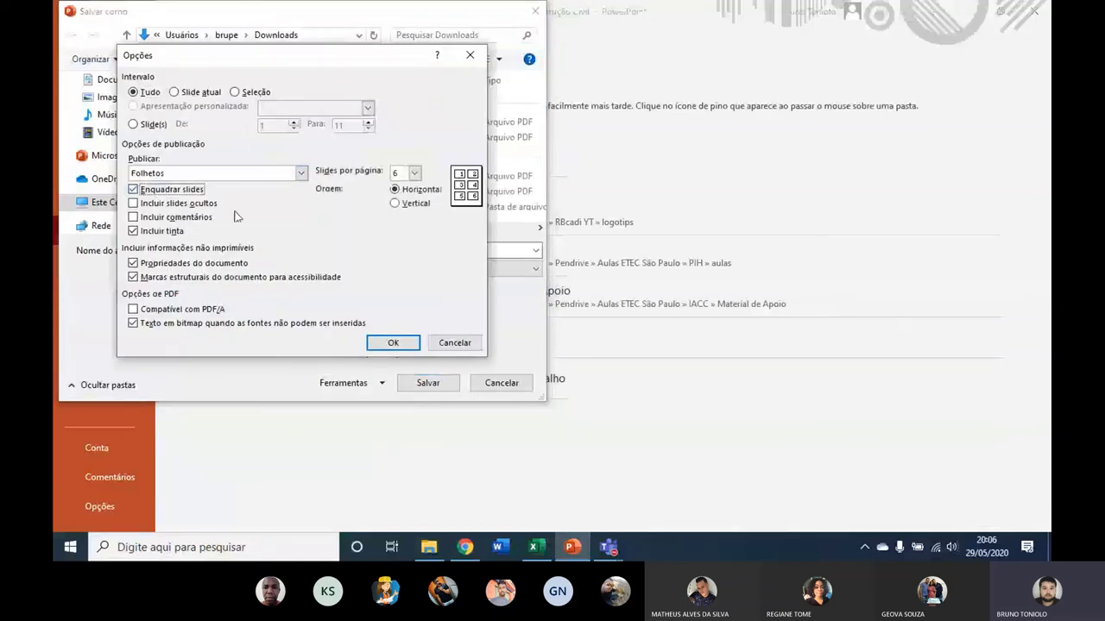
{"action": "left_click", "coordinate": [405, 173]}
{"action": "left_click", "coordinate": [401, 195]}
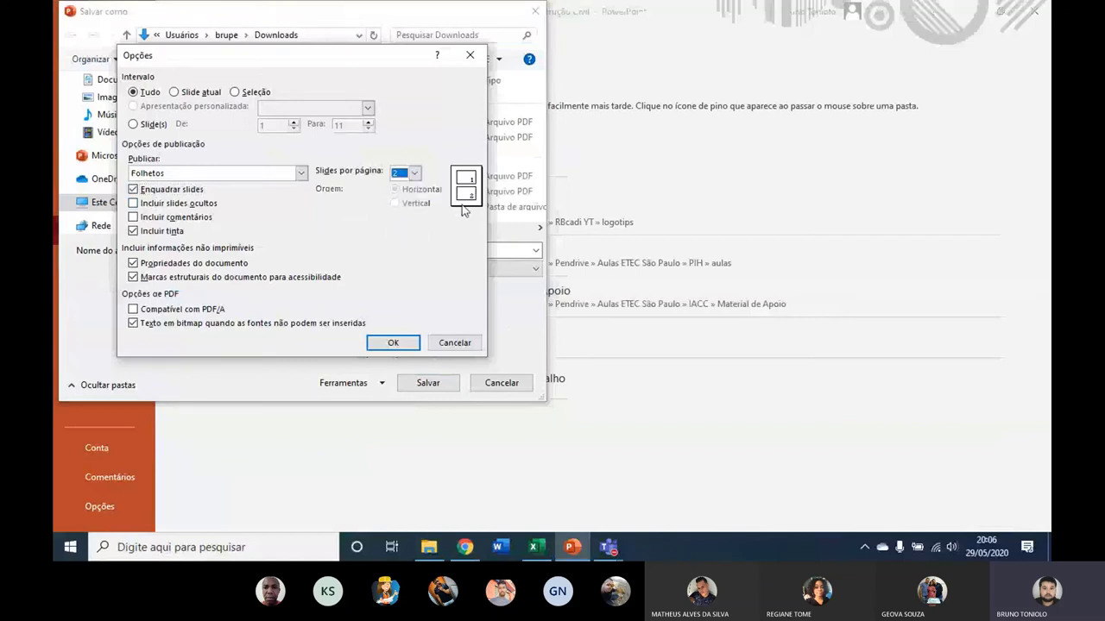
{"action": "left_click", "coordinate": [393, 343]}
Name the handout PDF folheto and save it.
{"action": "left_click", "coordinate": [221, 248]}
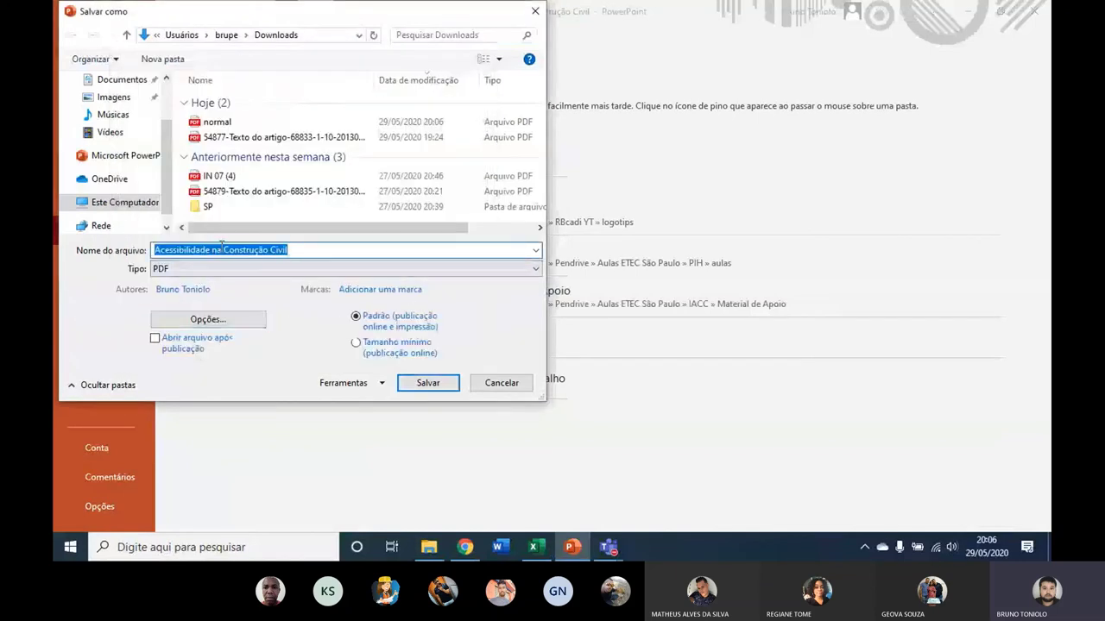
{"action": "key", "text": "BackSpace"}
{"action": "type", "text": "fol"}
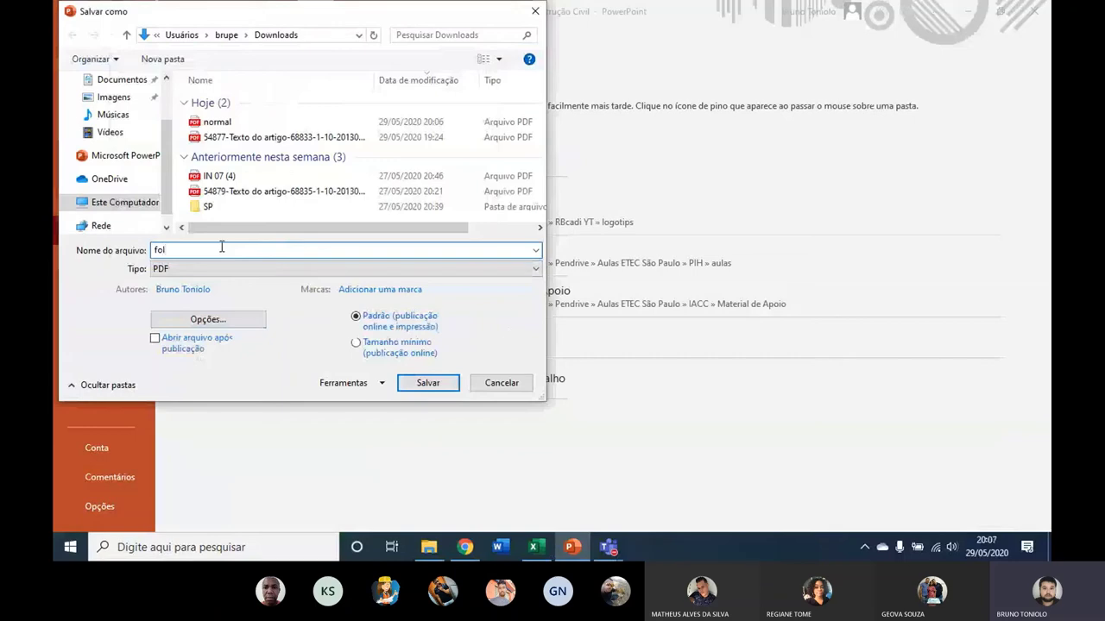
{"action": "type", "text": "has"}
{"action": "key", "text": "Return"}
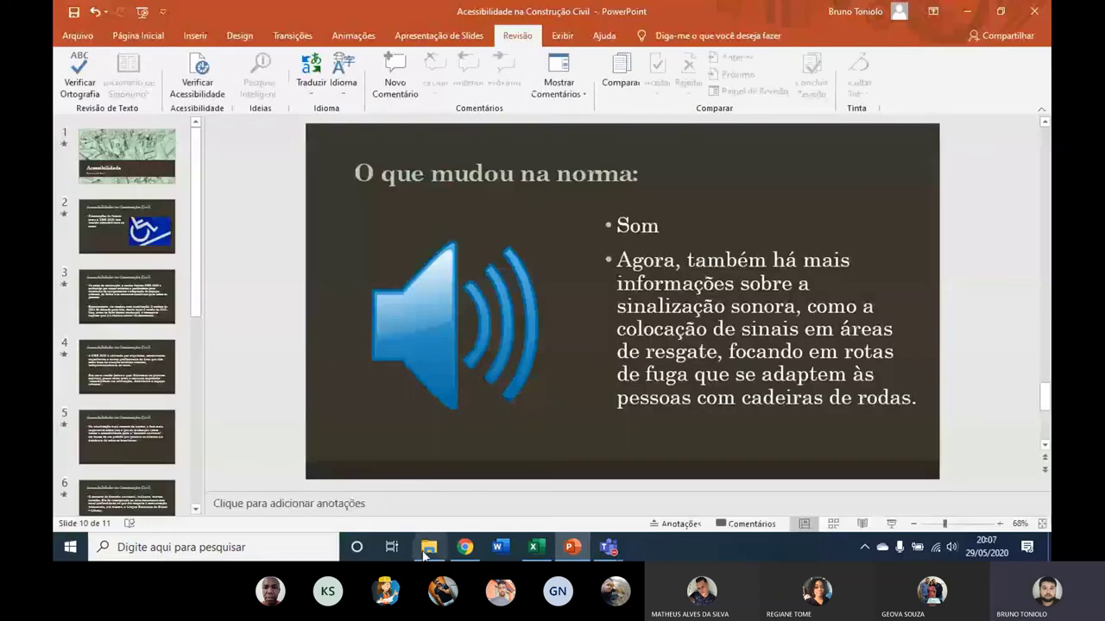
Open the folheto PDF from the Downloads folder, examine its two-slides-per-page layout and page dates, and return to the presentation.
{"action": "left_click", "coordinate": [428, 547]}
{"action": "left_click", "coordinate": [322, 237]}
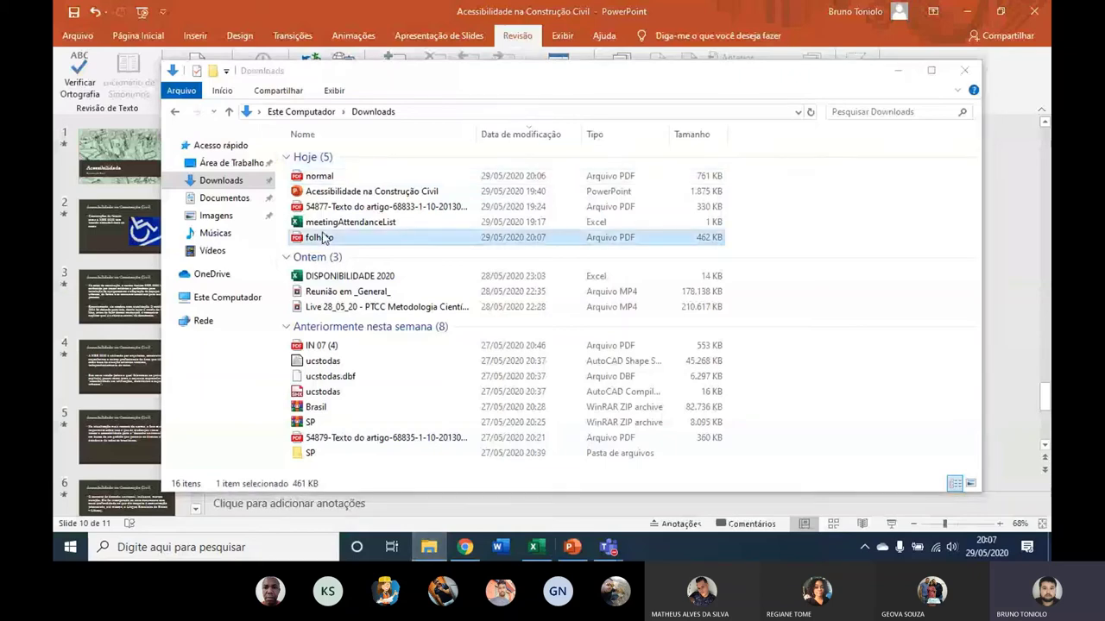
{"action": "double_click", "coordinate": [323, 237]}
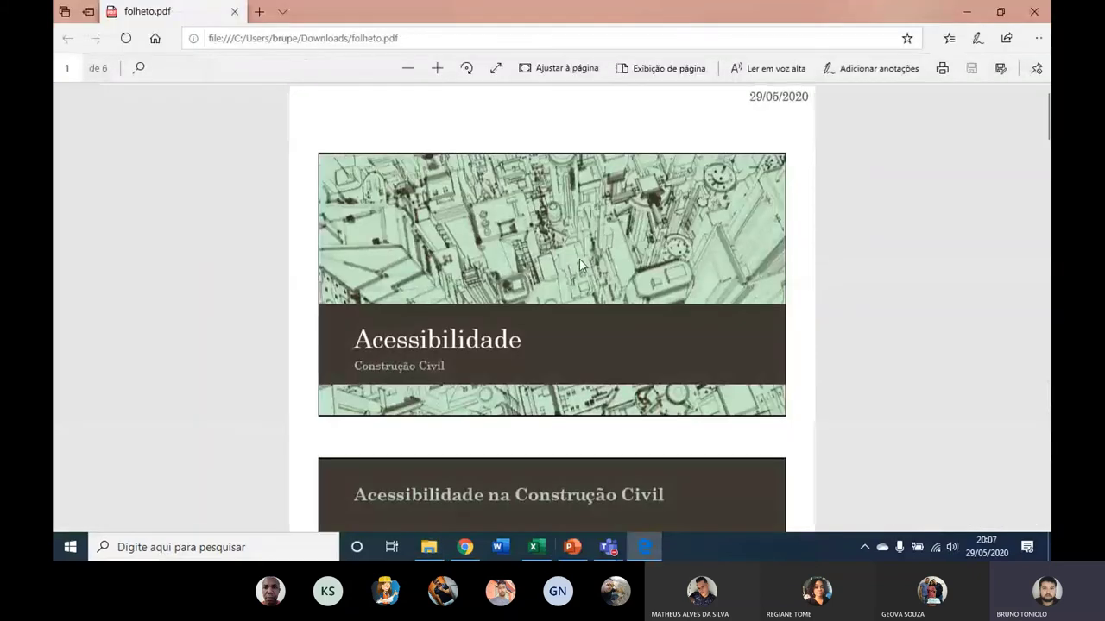
{"action": "scroll", "coordinate": [543, 302], "scroll_direction": "down", "scroll_amount": 2}
{"action": "scroll", "coordinate": [545, 231], "scroll_direction": "up", "scroll_amount": 2}
{"action": "scroll", "coordinate": [545, 231], "scroll_direction": "down", "scroll_amount": 6}
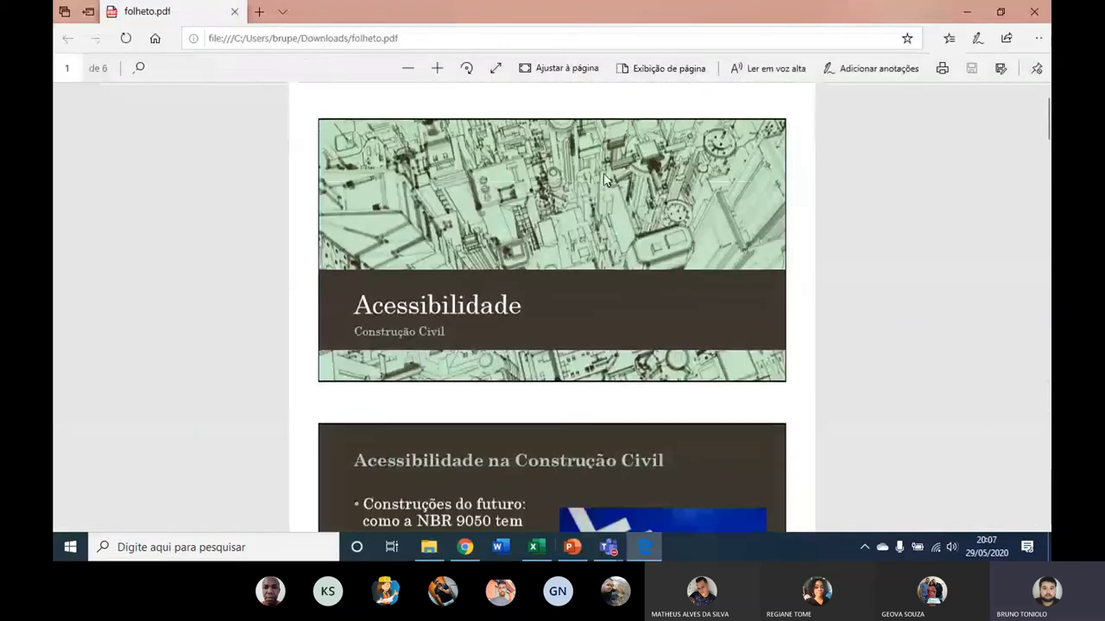
{"action": "scroll", "coordinate": [543, 228], "scroll_direction": "down", "scroll_amount": 3}
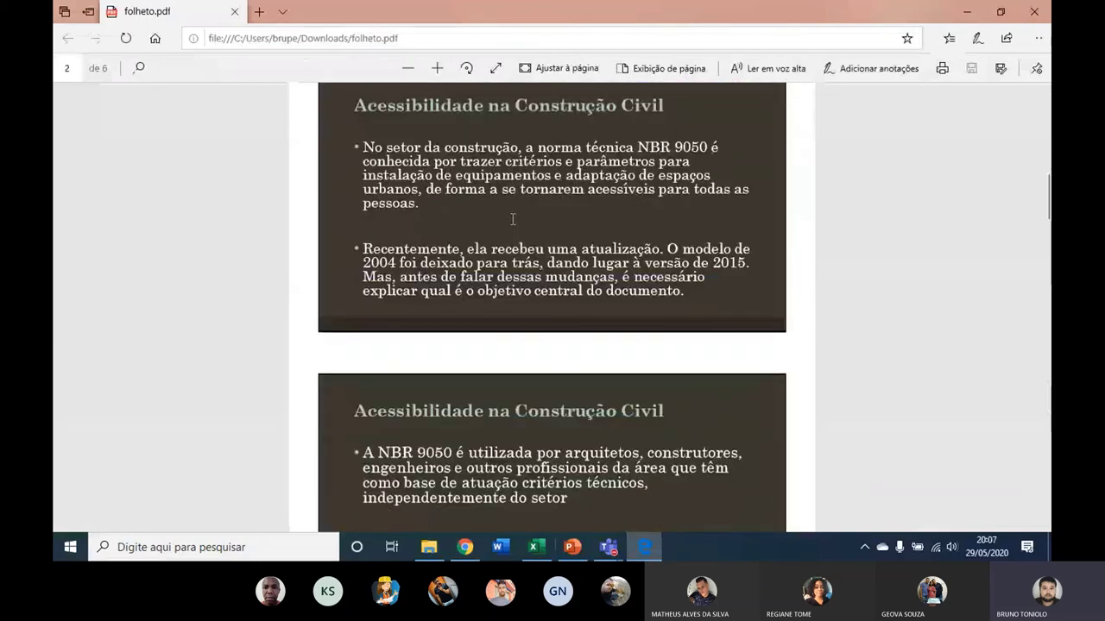
{"action": "scroll", "coordinate": [512, 224], "scroll_direction": "up", "scroll_amount": 8}
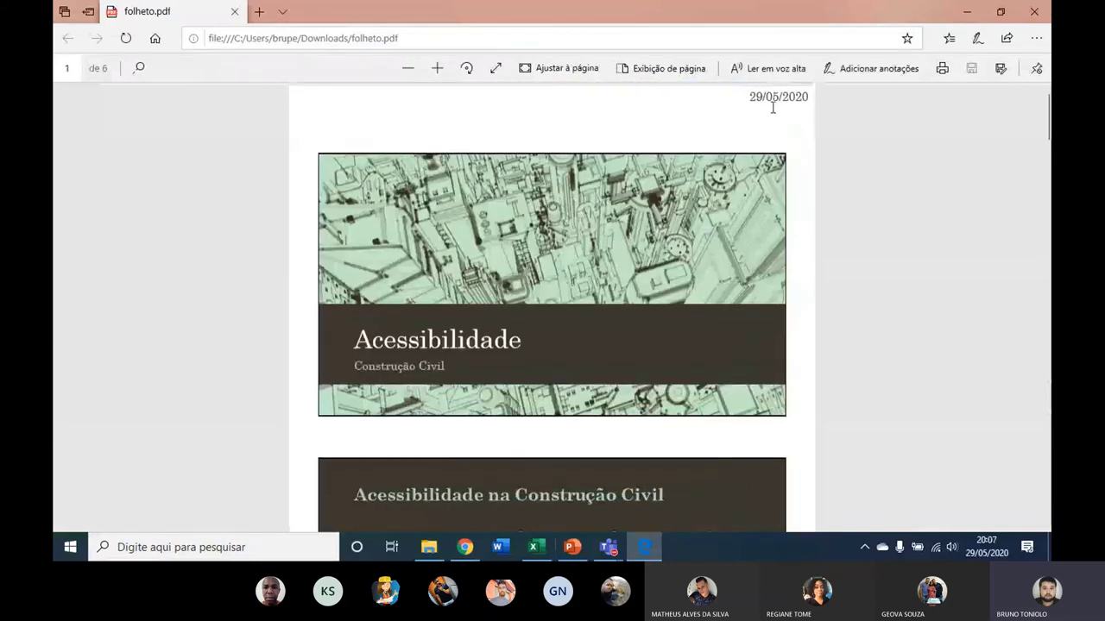
{"action": "scroll", "coordinate": [559, 202], "scroll_direction": "down", "scroll_amount": 4}
{"action": "scroll", "coordinate": [560, 202], "scroll_direction": "down", "scroll_amount": 6}
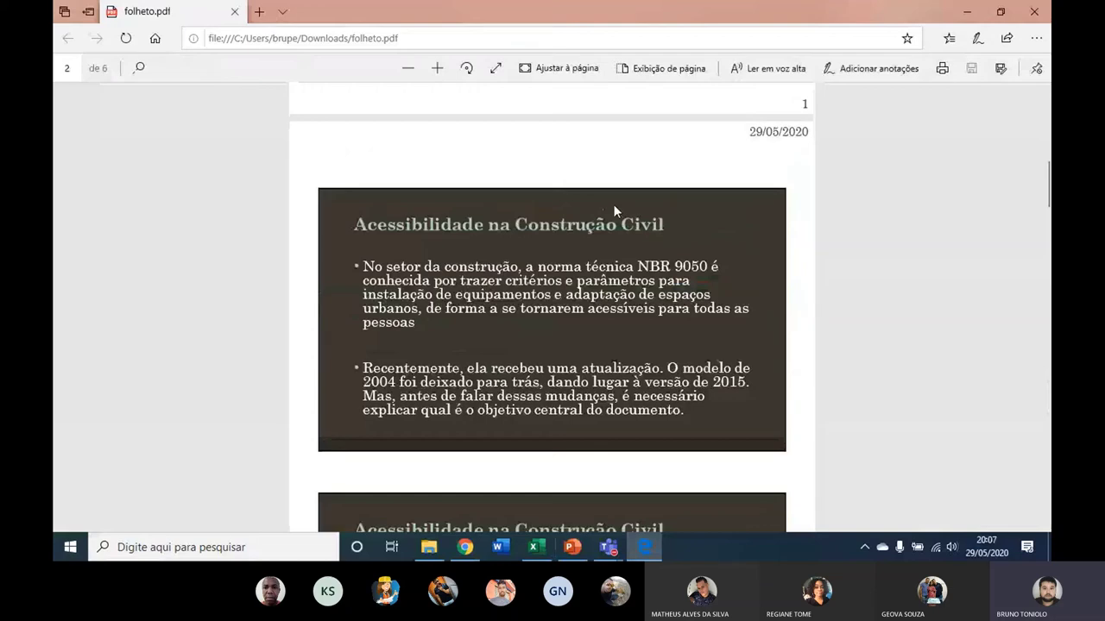
{"action": "scroll", "coordinate": [613, 204], "scroll_direction": "down", "scroll_amount": 5}
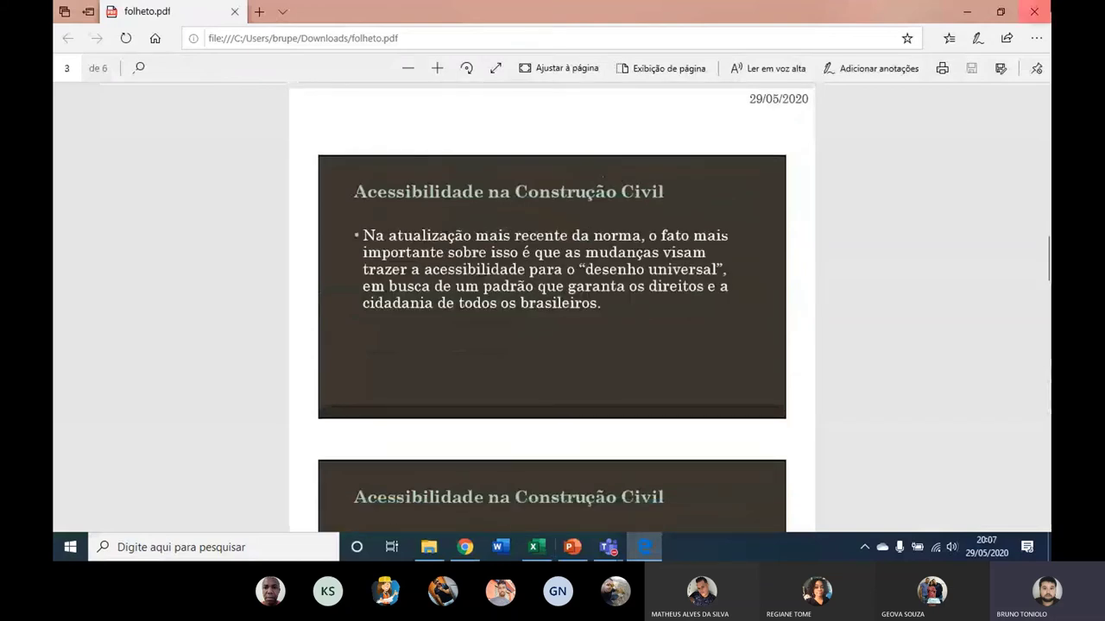
{"action": "key", "text": "alt+Tab"}
{"action": "scroll", "coordinate": [193, 309], "scroll_direction": "up", "scroll_amount": 5}
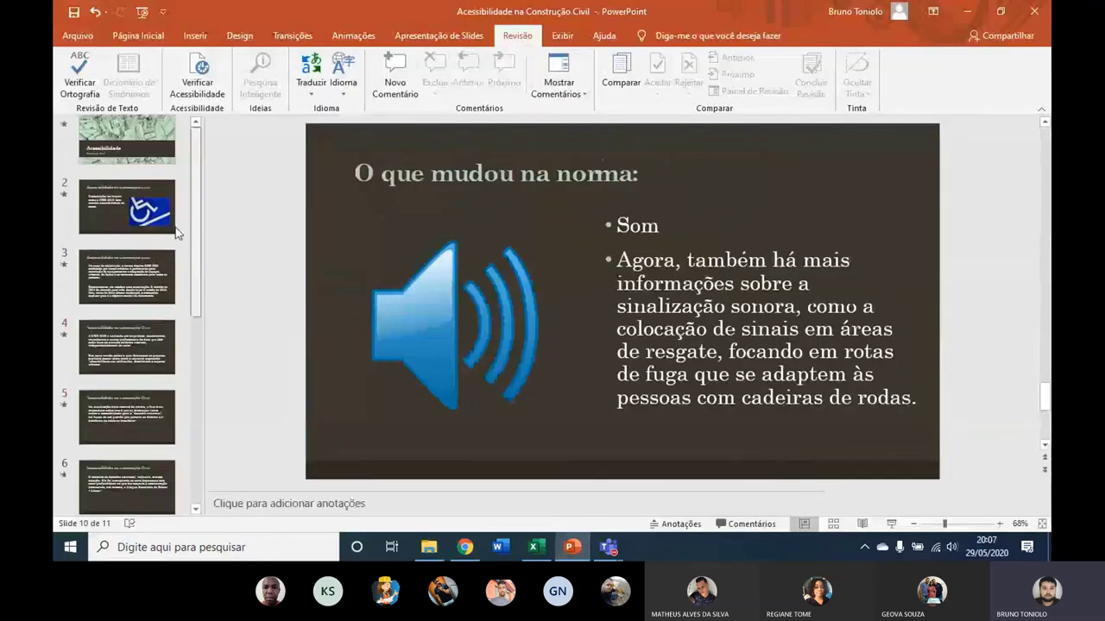
Go back to the first slide and start saving a copy in the Downloads folder with Formato JPEG as the file type.
{"action": "scroll", "coordinate": [147, 198], "scroll_direction": "up", "scroll_amount": 1}
{"action": "left_click", "coordinate": [115, 156]}
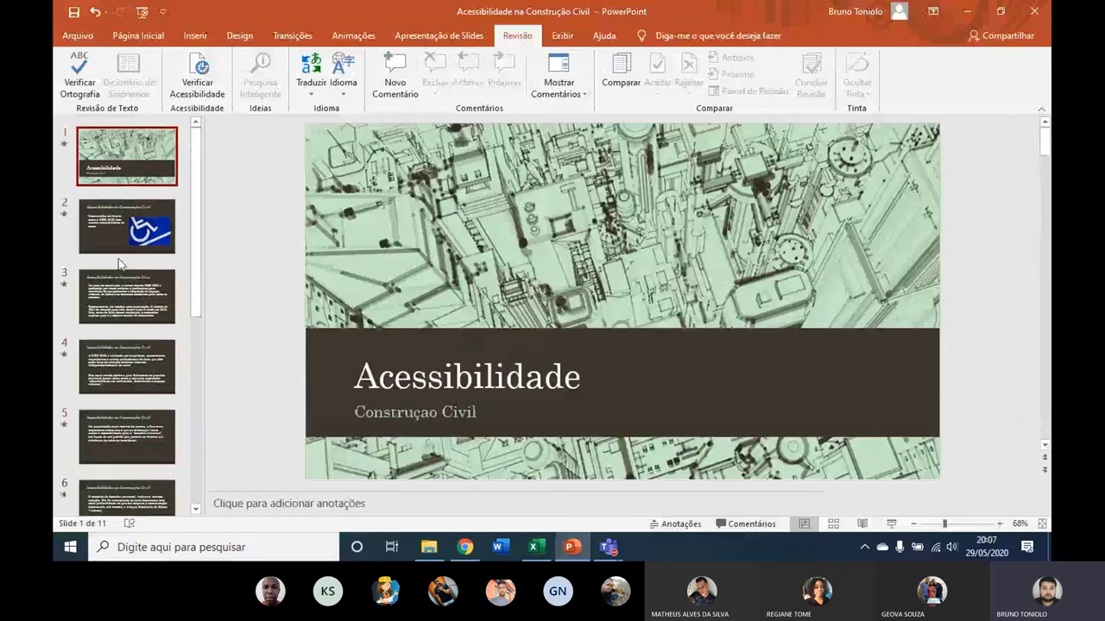
{"action": "key", "text": "Down"}
{"action": "left_click", "coordinate": [144, 166]}
{"action": "left_click", "coordinate": [84, 39]}
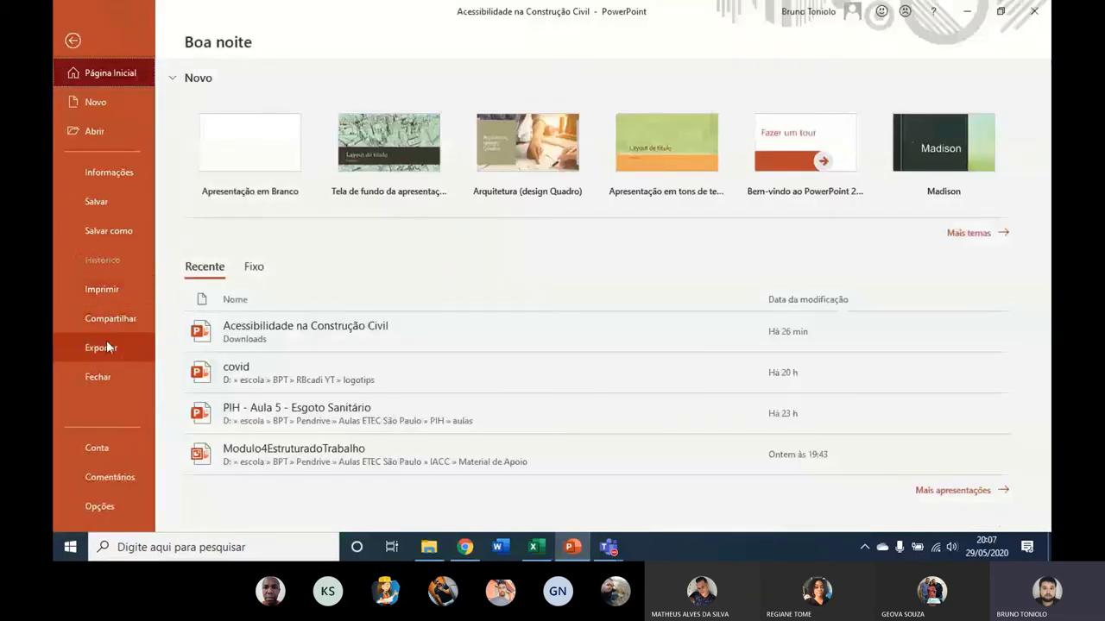
{"action": "left_click", "coordinate": [107, 344]}
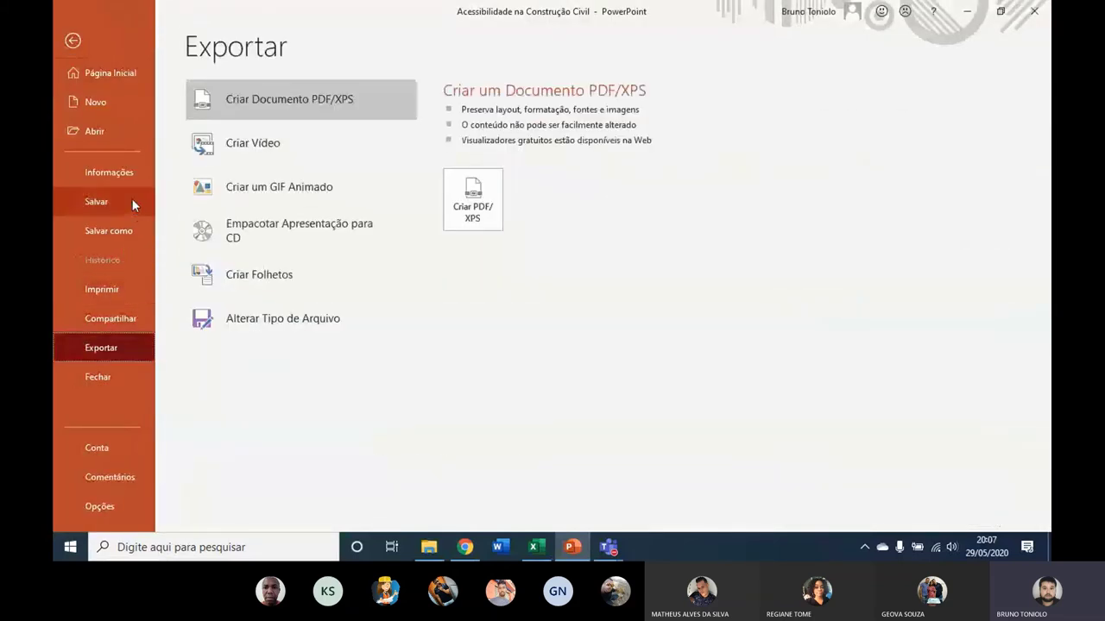
{"action": "left_click", "coordinate": [101, 232]}
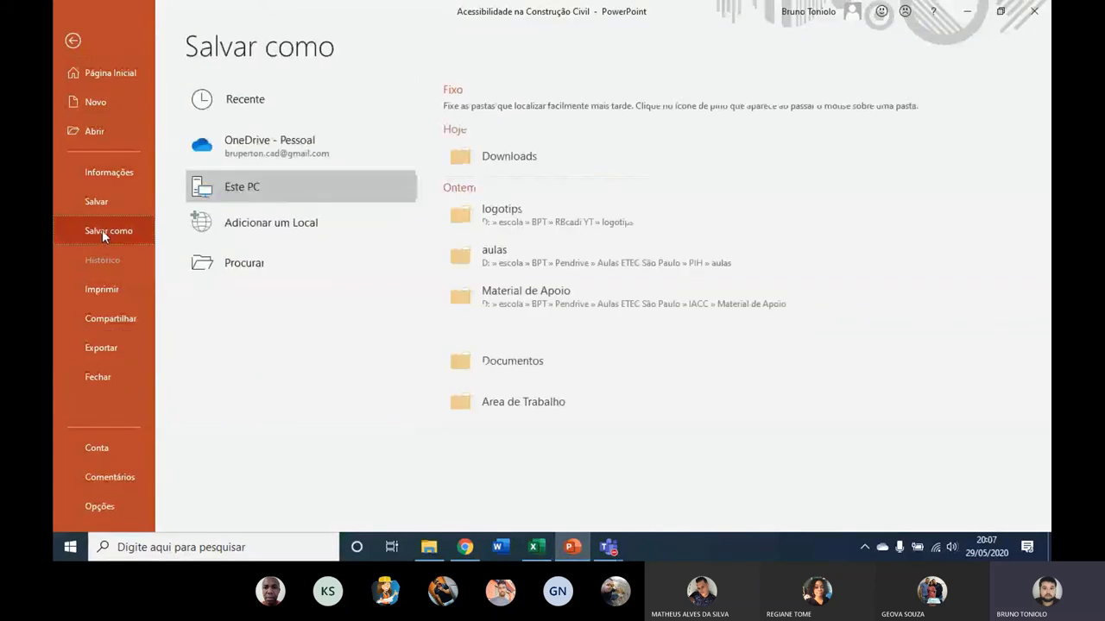
{"action": "left_click", "coordinate": [229, 264]}
{"action": "left_click", "coordinate": [242, 269]}
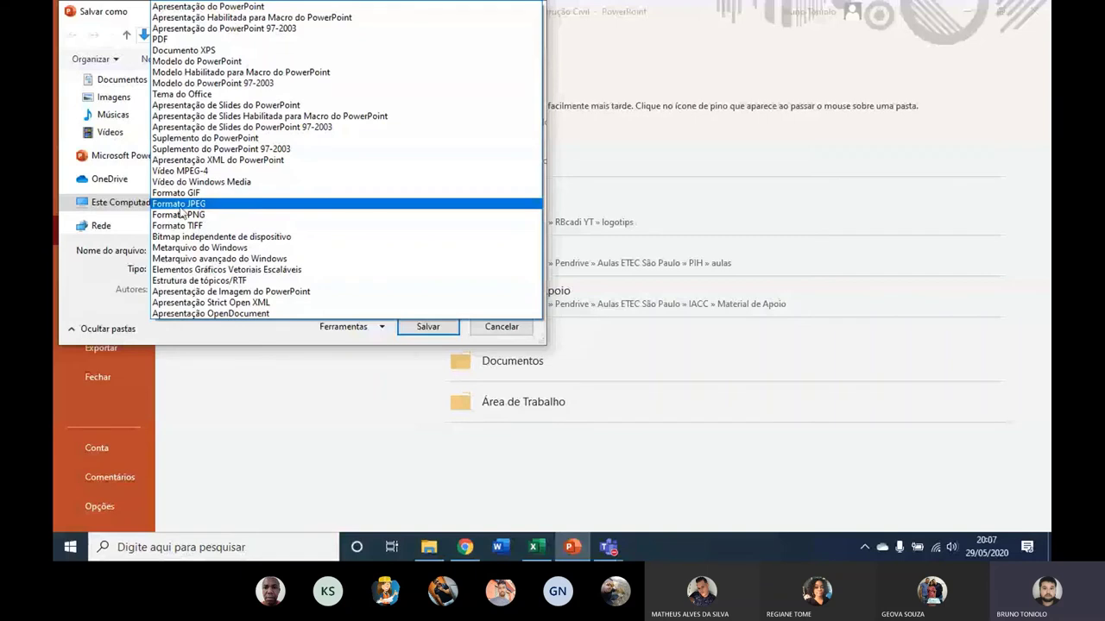
{"action": "left_click", "coordinate": [192, 205]}
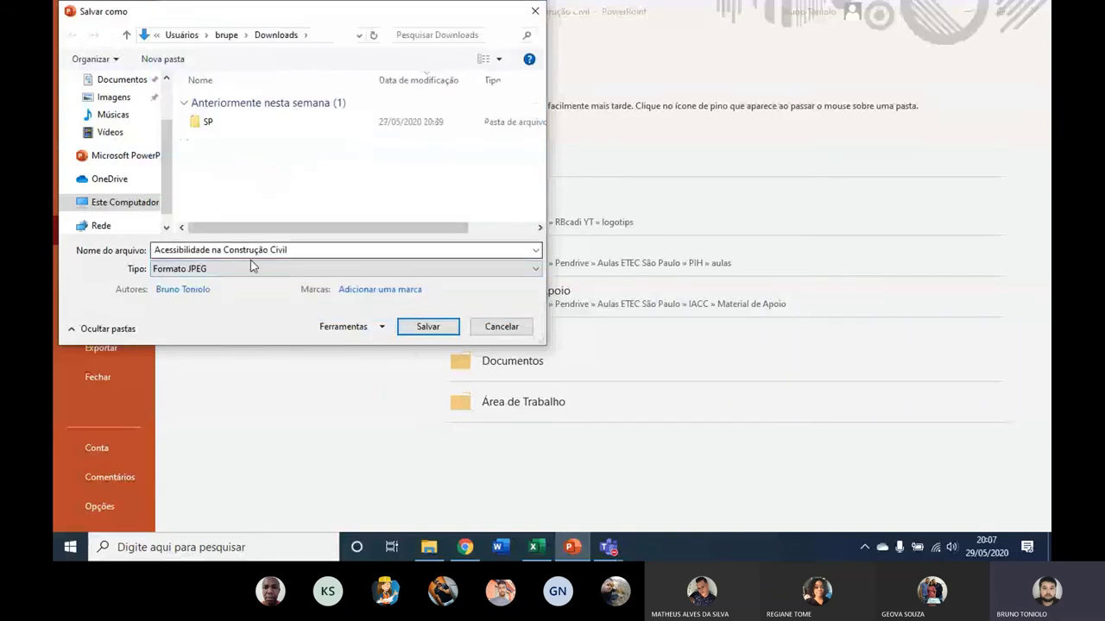
Save the JPEG copy, exporting all slides of the presentation as separate image files.
{"action": "left_click", "coordinate": [427, 330]}
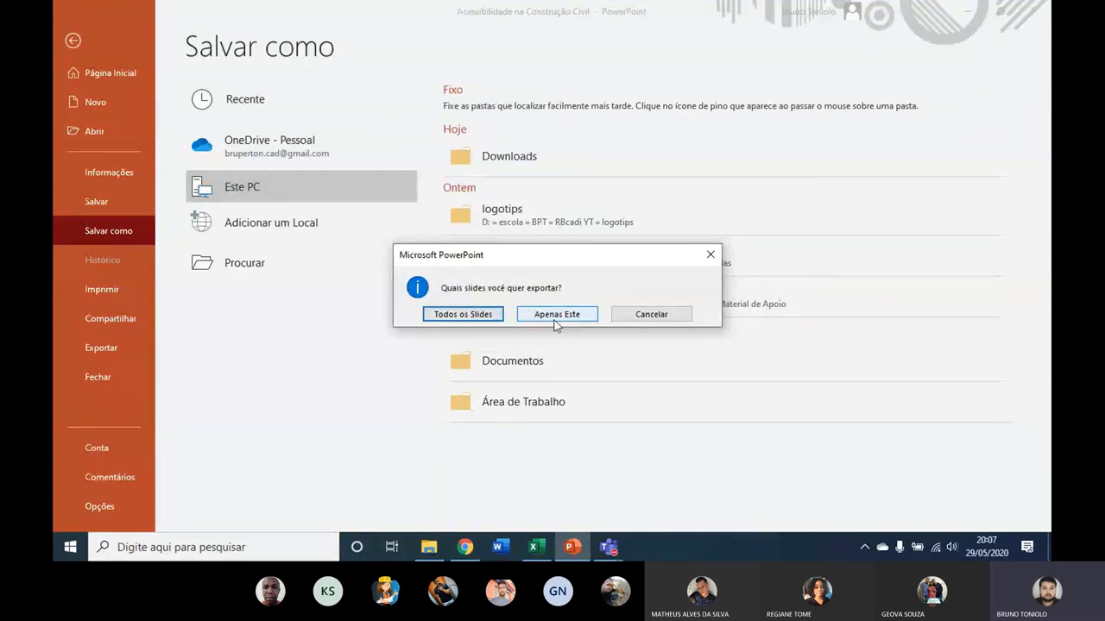
{"action": "left_click", "coordinate": [471, 315]}
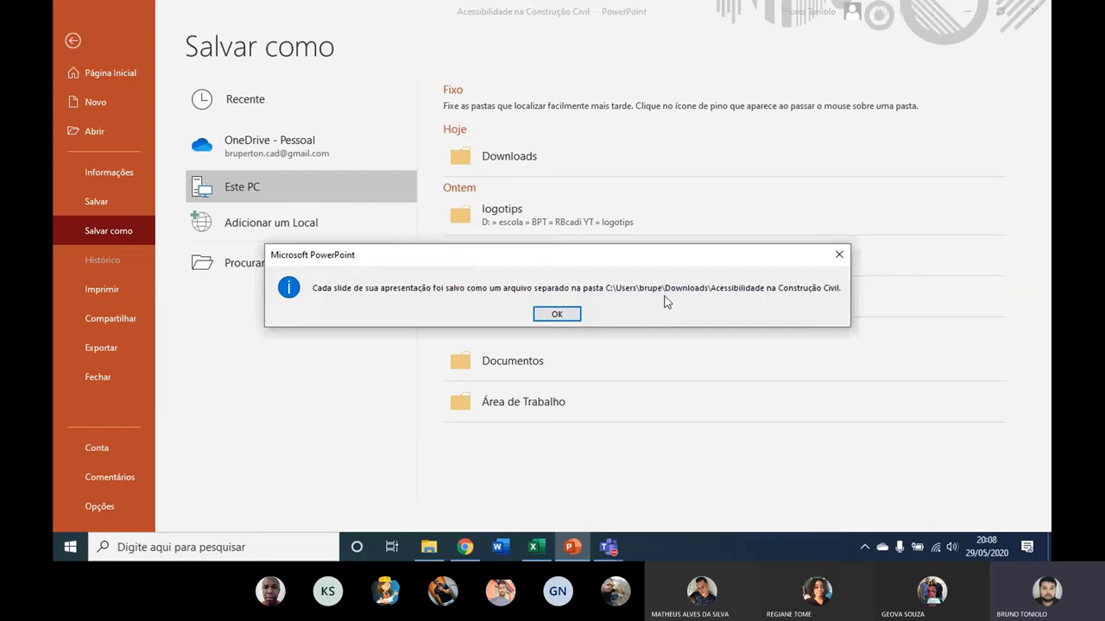
{"action": "left_click", "coordinate": [557, 314]}
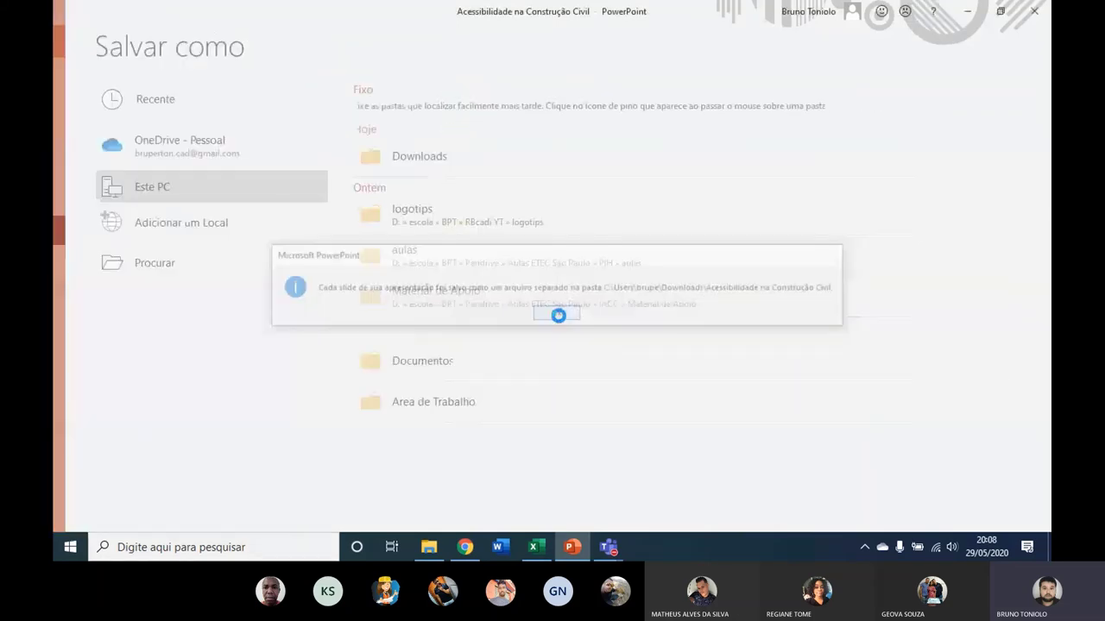
Open the exported Acessibilidade na Construção Civil folder in Downloads in File Explorer, maximize the window and check the slide images.
{"action": "left_click", "coordinate": [429, 548]}
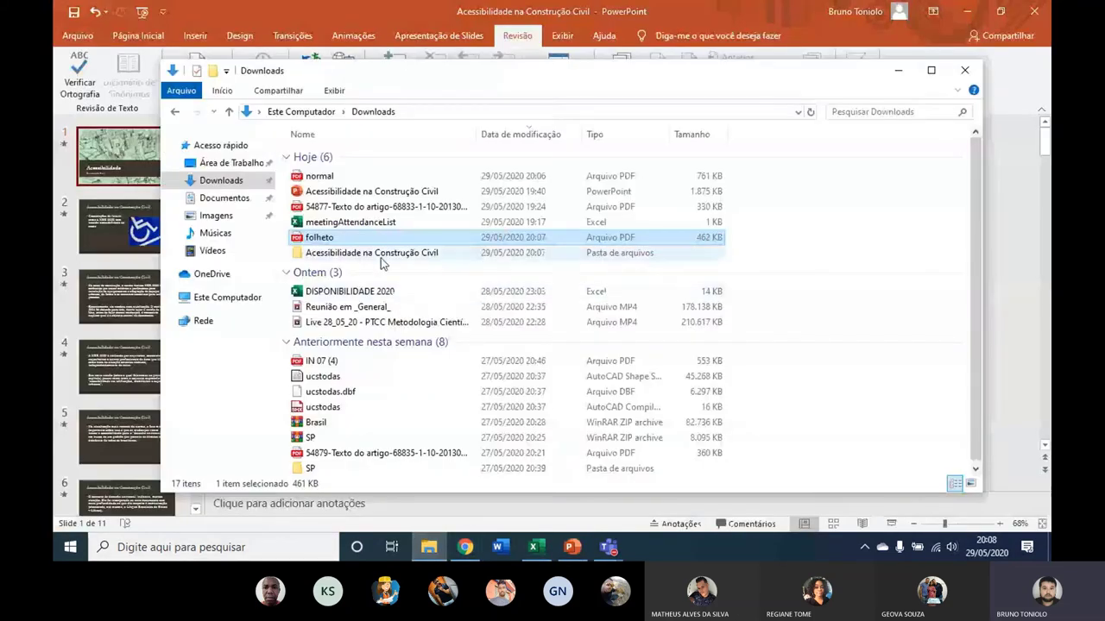
{"action": "left_click", "coordinate": [339, 257]}
{"action": "double_click", "coordinate": [384, 257]}
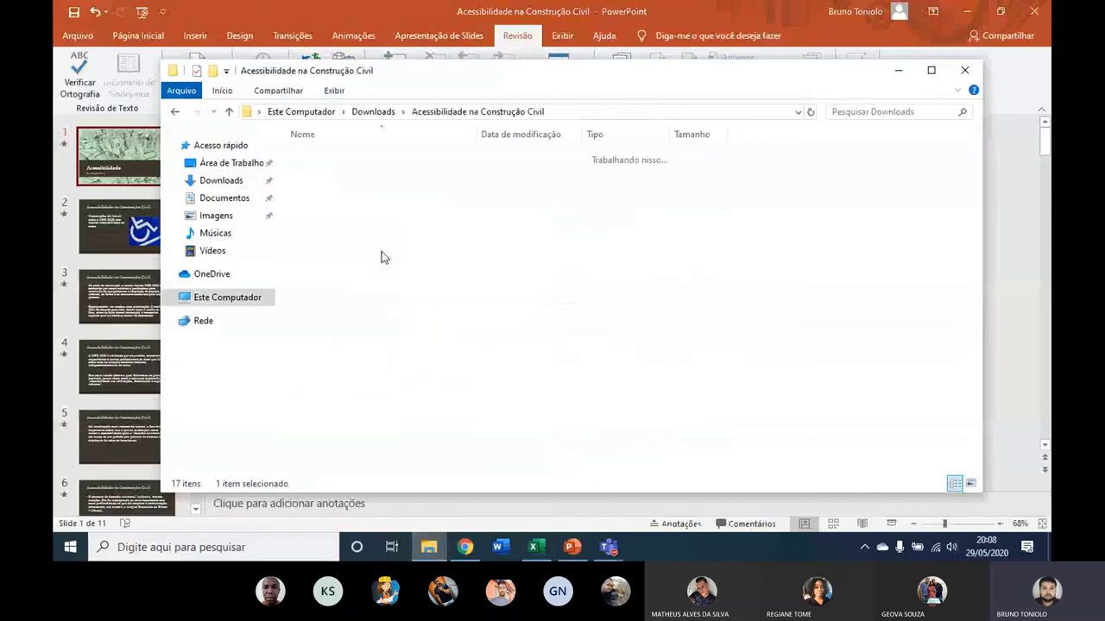
{"action": "left_click", "coordinate": [930, 70]}
{"action": "left_click", "coordinate": [242, 123]}
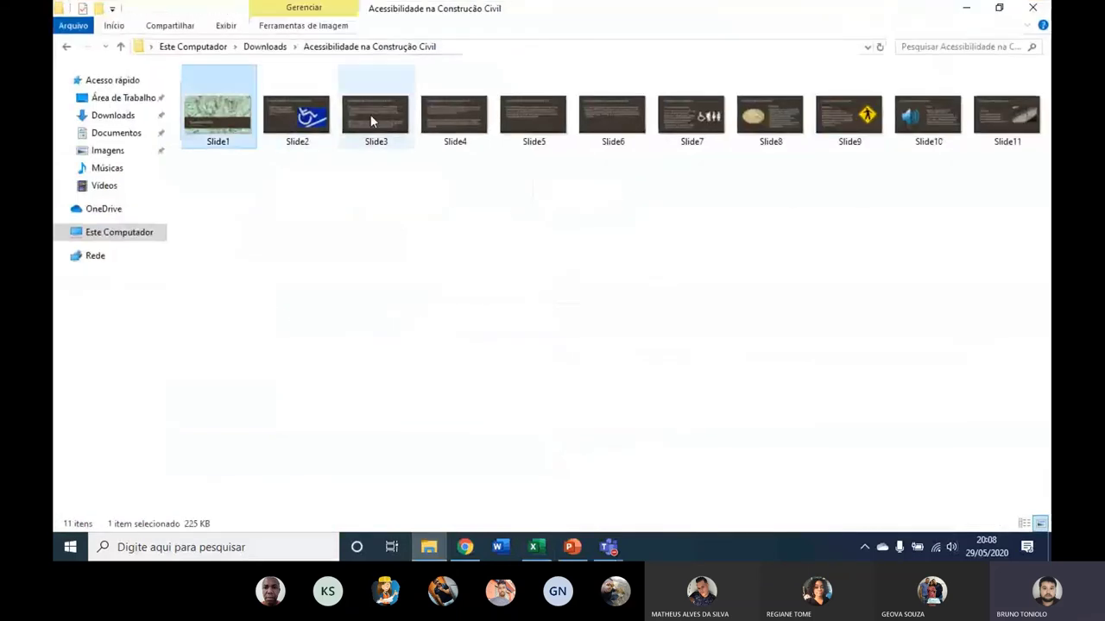
{"action": "left_click", "coordinate": [375, 115]}
{"action": "left_click", "coordinate": [849, 115]}
Open the Slide1 image, page through the following exported slides and close the photo viewer.
{"action": "double_click", "coordinate": [218, 115]}
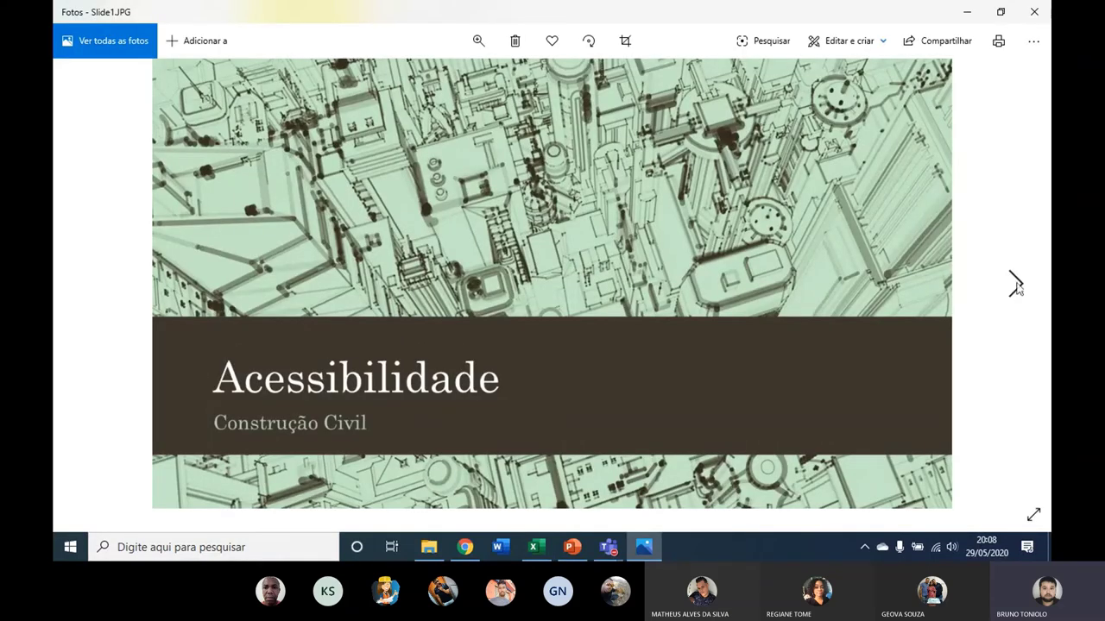
{"action": "left_click", "coordinate": [1016, 285]}
{"action": "left_click", "coordinate": [1016, 284]}
{"action": "left_click", "coordinate": [1016, 285]}
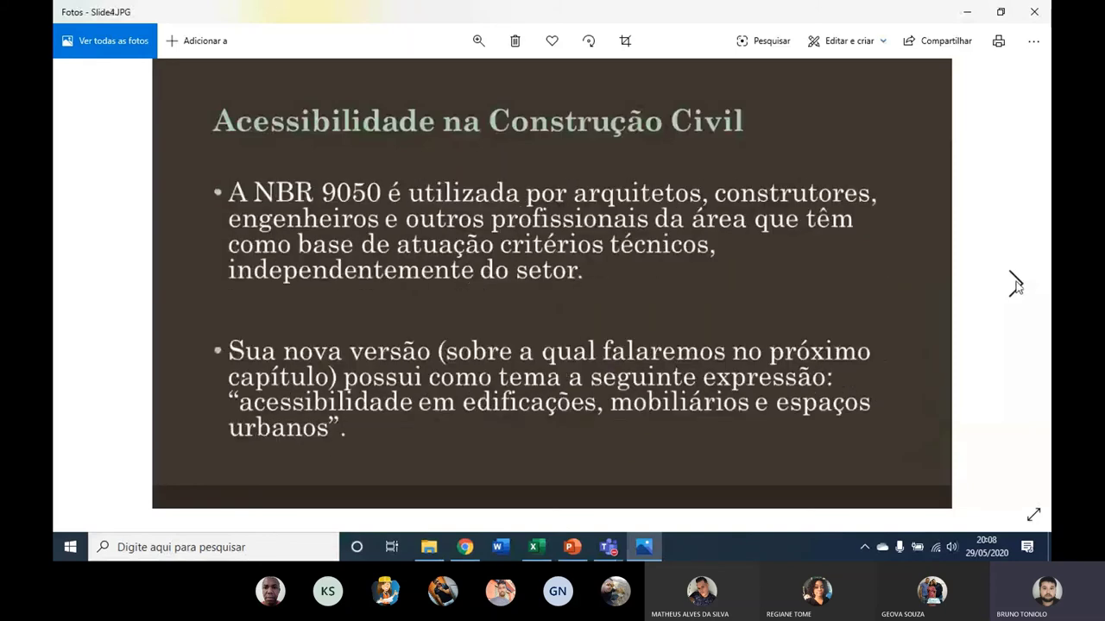
{"action": "left_click", "coordinate": [1016, 284]}
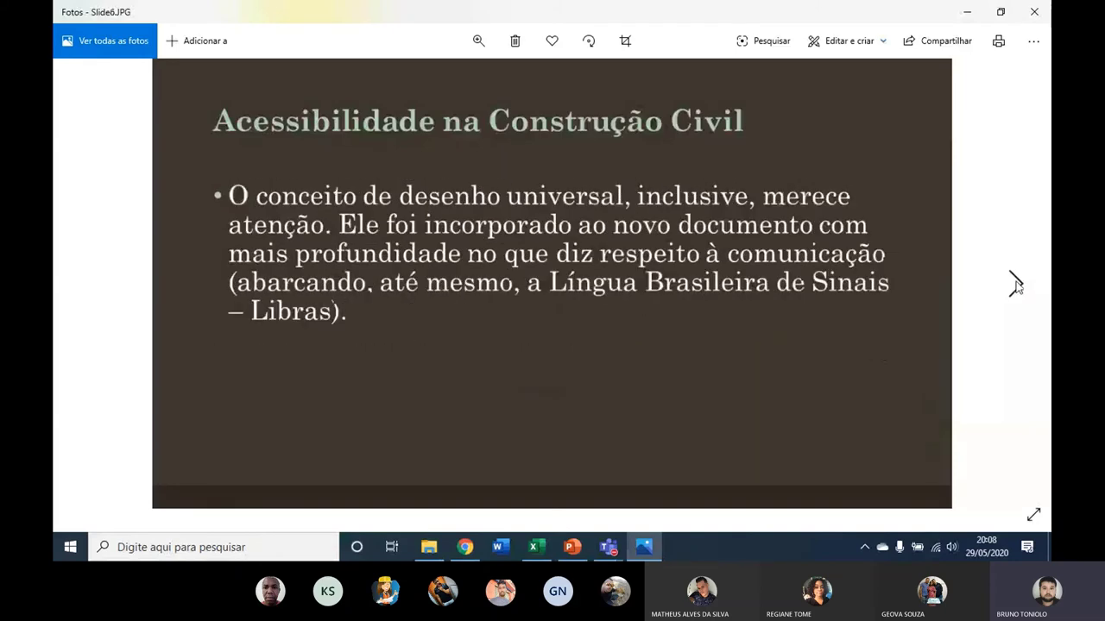
{"action": "left_click", "coordinate": [1016, 285]}
{"action": "left_click", "coordinate": [1016, 285]}
{"action": "left_click", "coordinate": [1034, 11]}
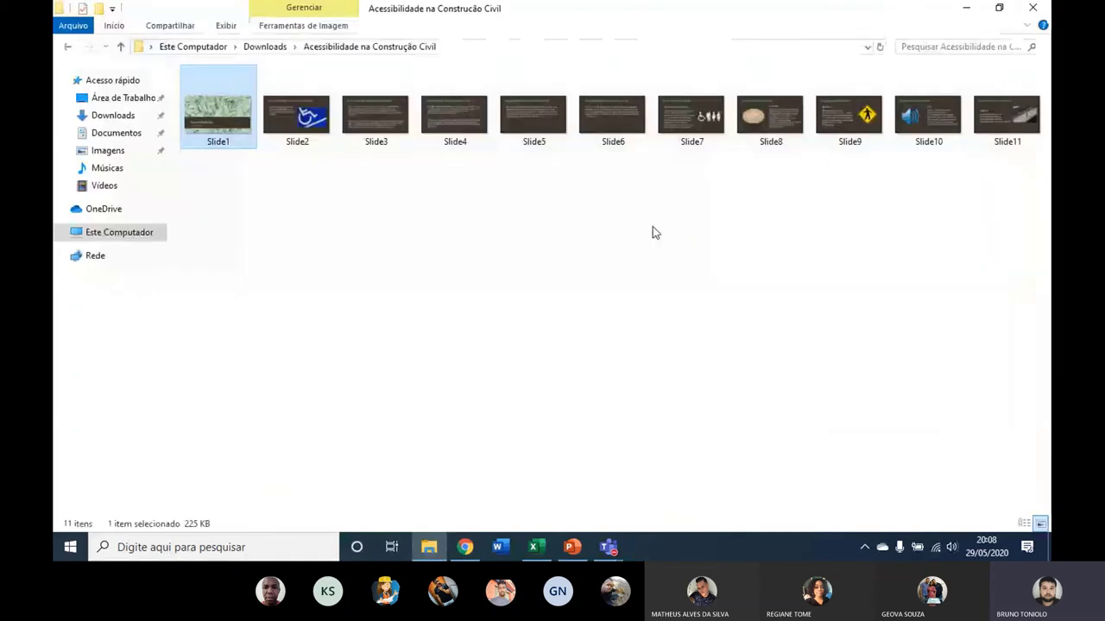
{"action": "left_click", "coordinate": [462, 130]}
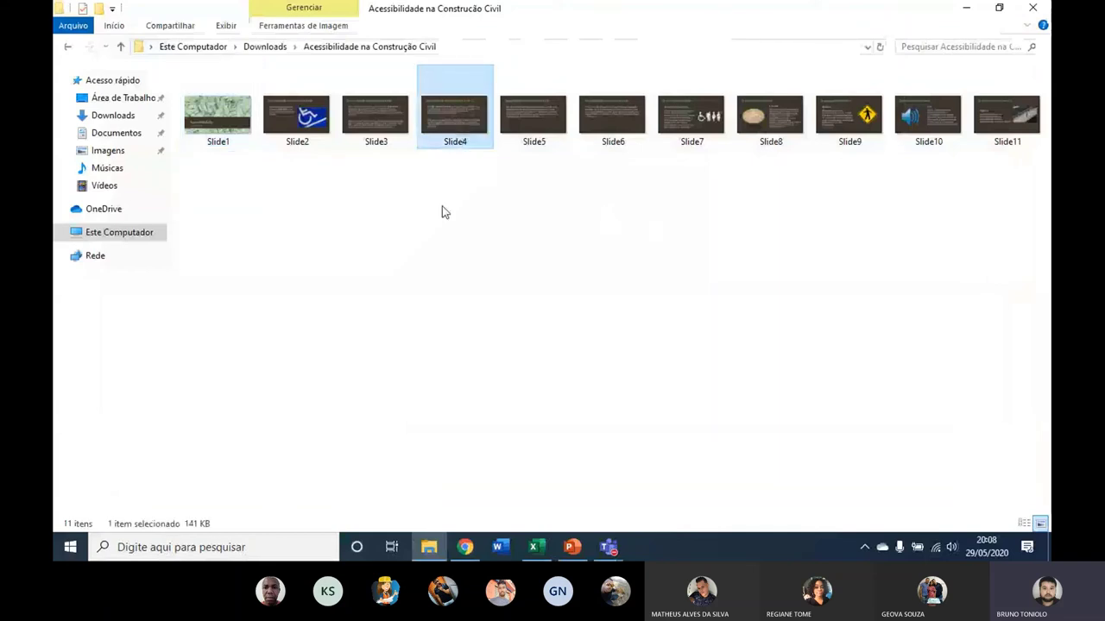
{"action": "left_click", "coordinate": [361, 268]}
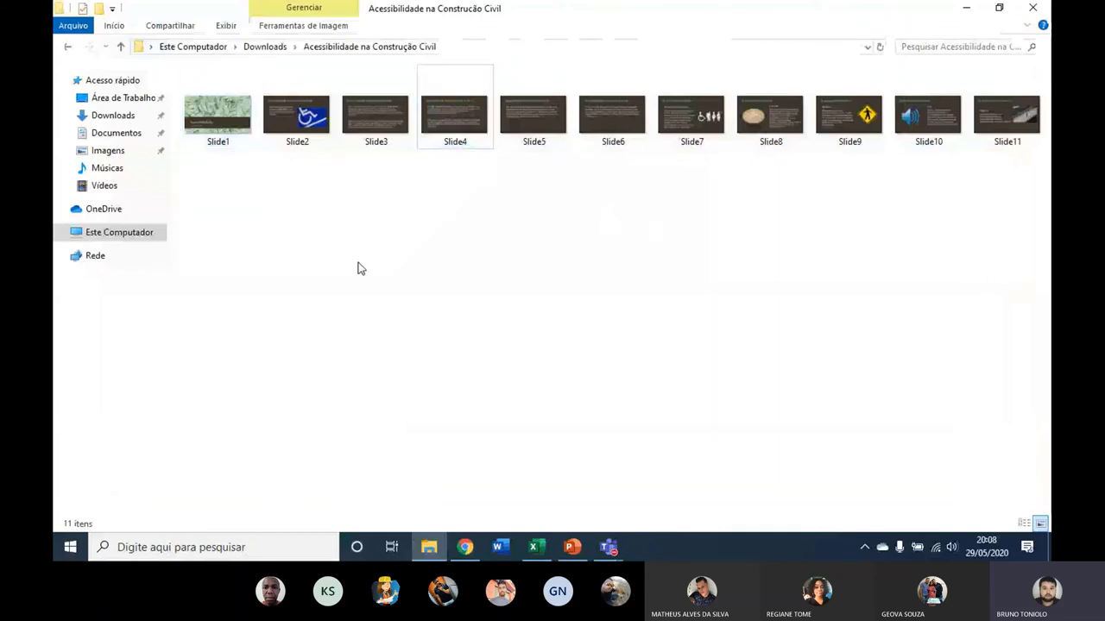
Switch back to PowerPoint, play the slide show from slide 1 through to slide 2 and exit it.
{"action": "left_click", "coordinate": [571, 547]}
{"action": "key", "text": "Down"}
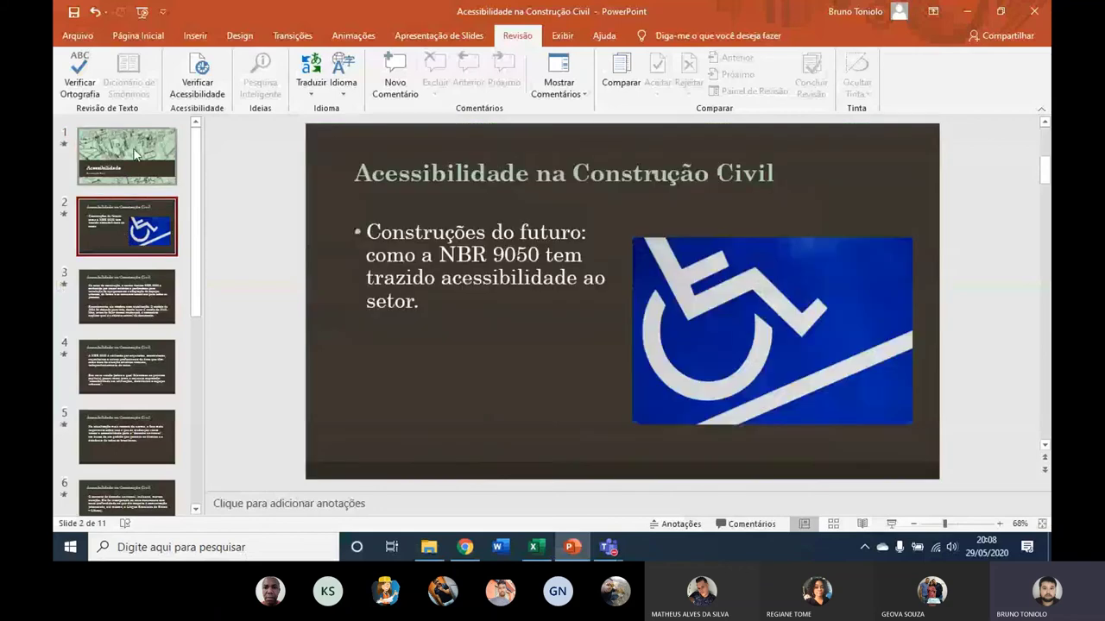
{"action": "key", "text": "Up"}
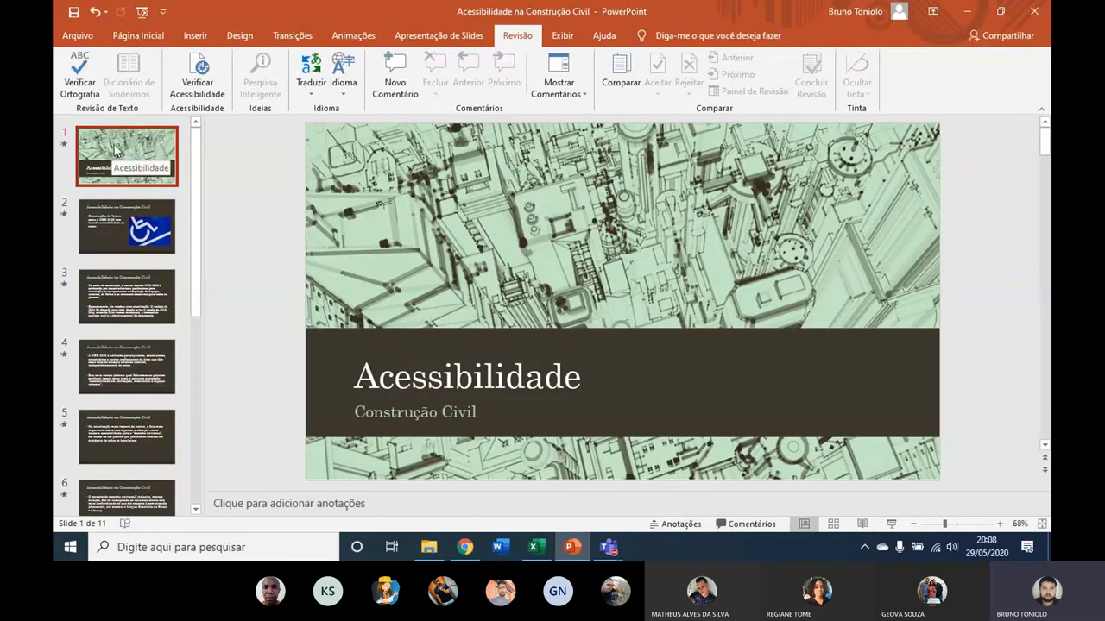
{"action": "left_click", "coordinate": [889, 525]}
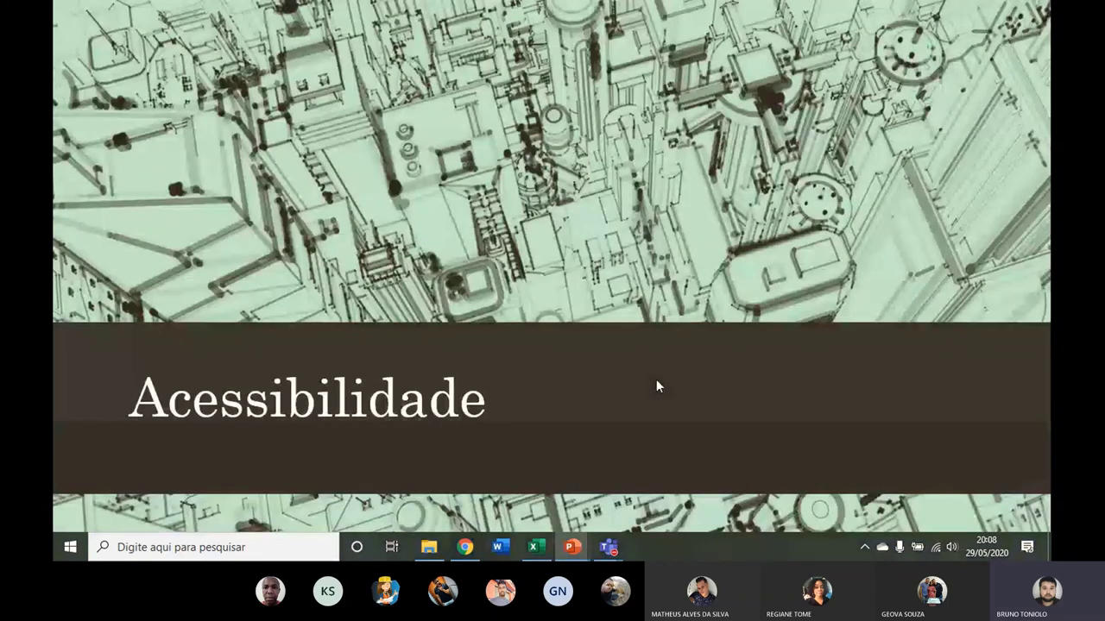
{"action": "left_click", "coordinate": [656, 380]}
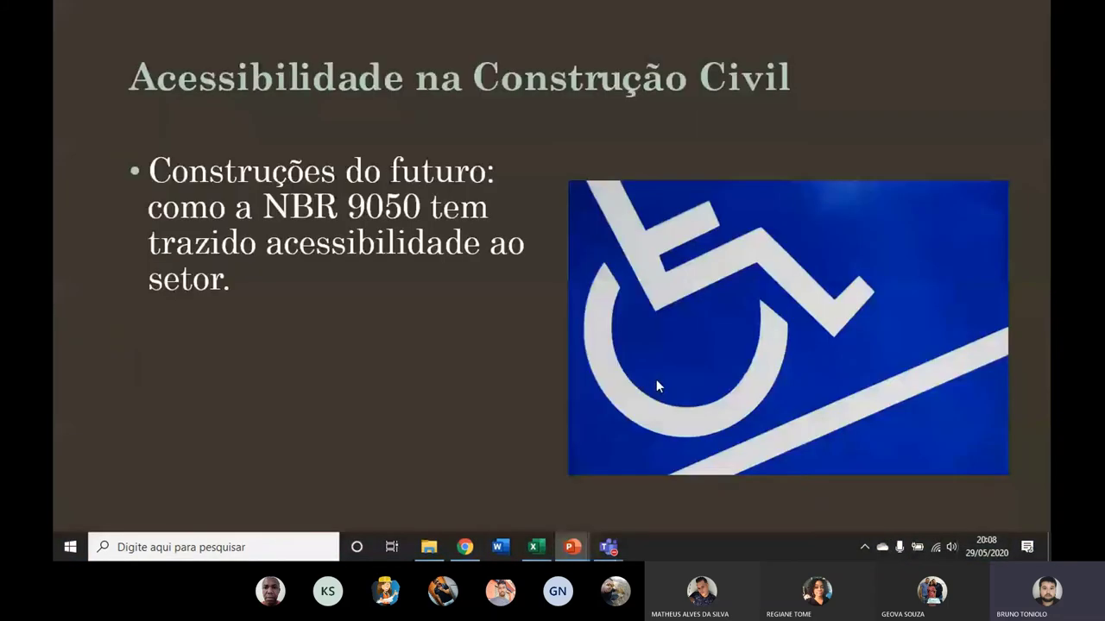
{"action": "key", "text": "Escape"}
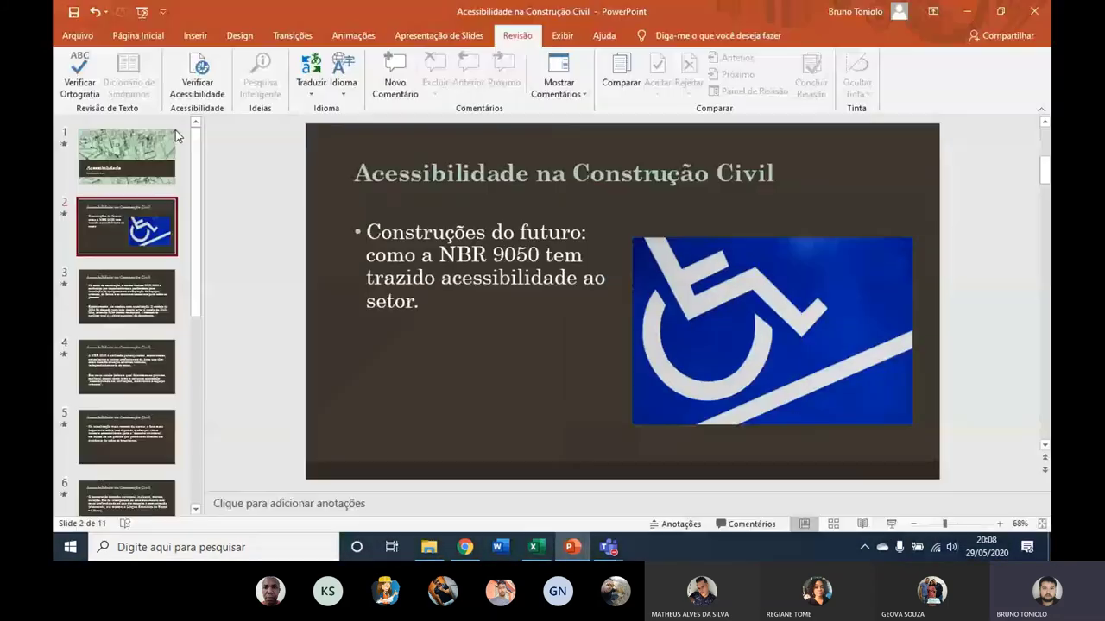
Set up a video export of the presentation with Padrão (480p) quality.
{"action": "left_click", "coordinate": [80, 35]}
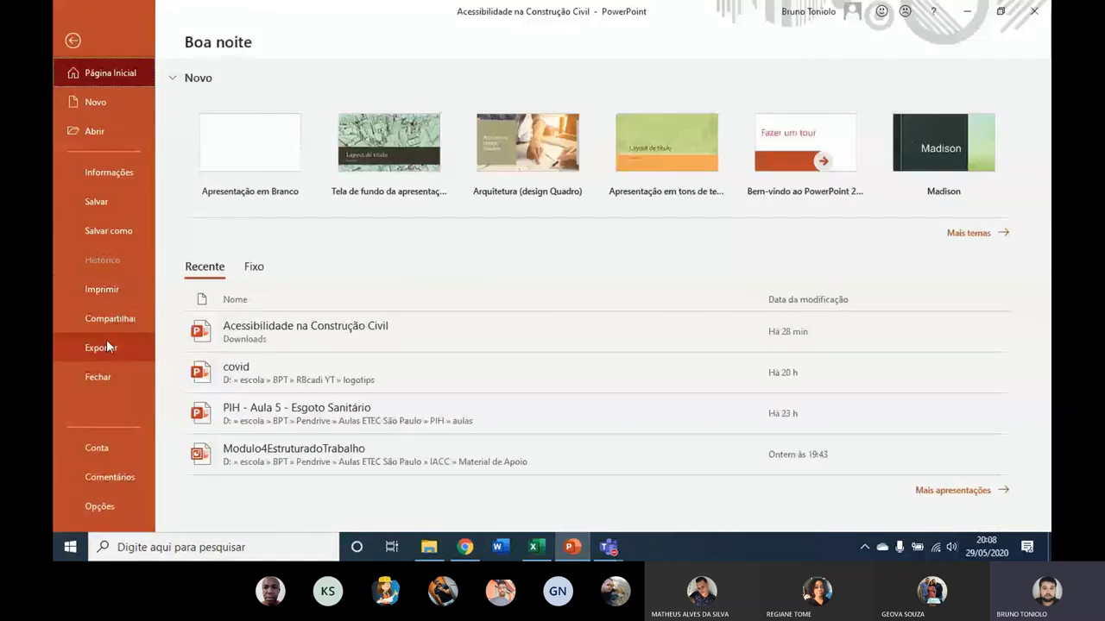
{"action": "left_click", "coordinate": [106, 346]}
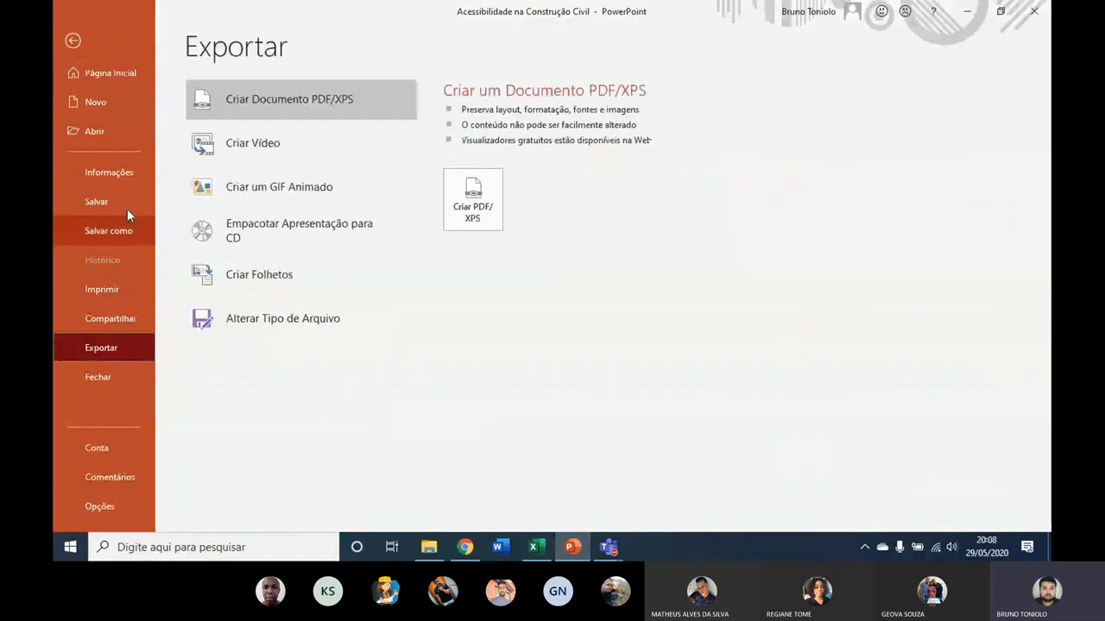
{"action": "left_click", "coordinate": [270, 143]}
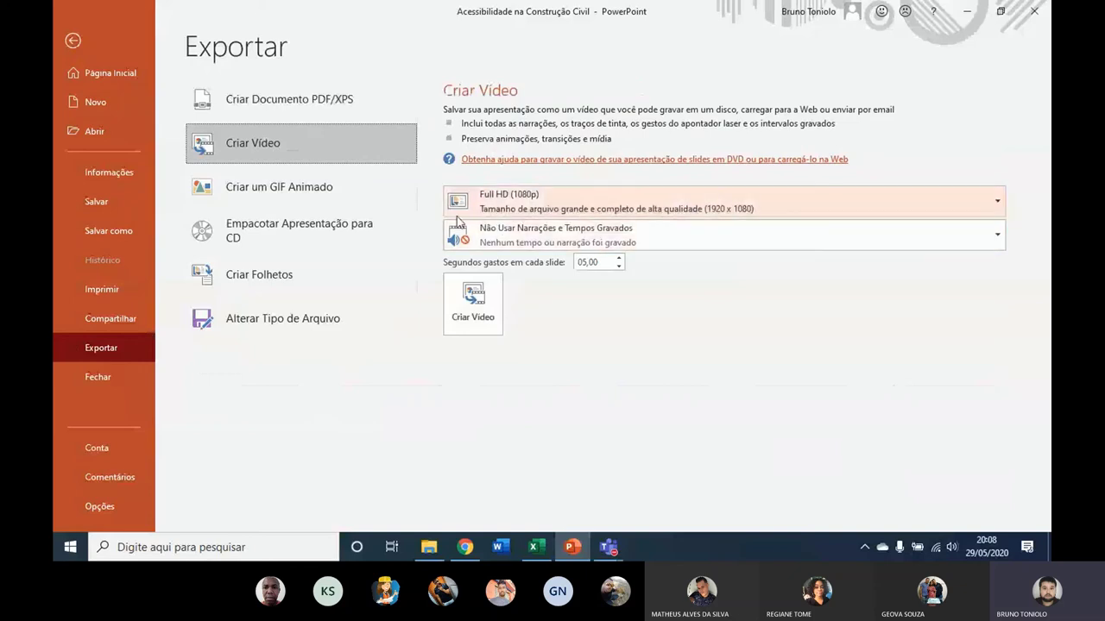
{"action": "left_click", "coordinate": [521, 210]}
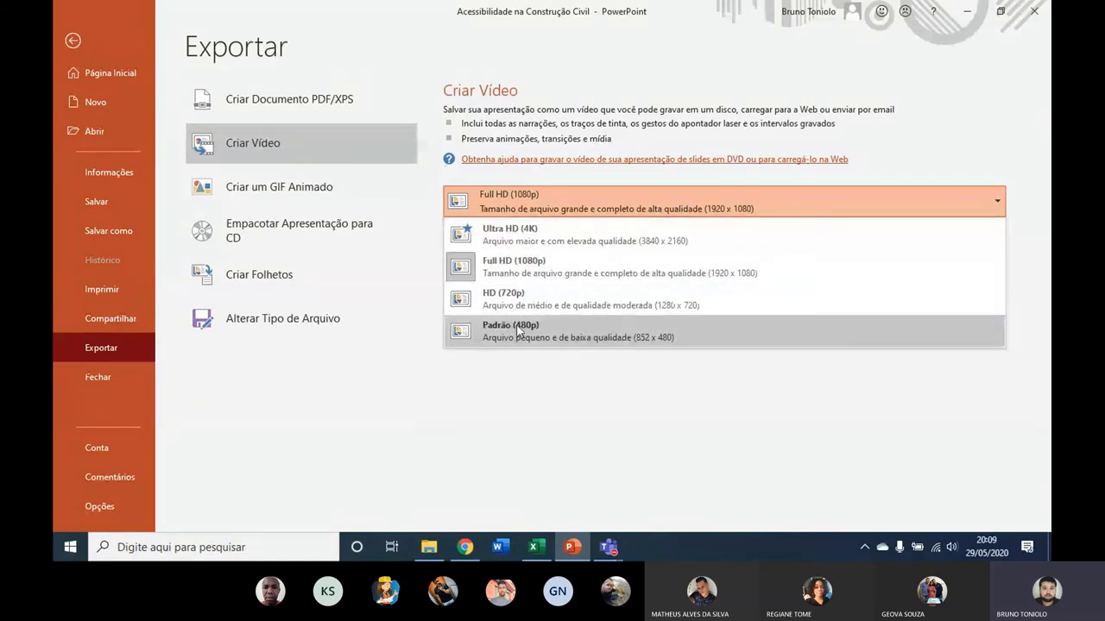
{"action": "left_click", "coordinate": [507, 335]}
Review the narration and timing choices for the video and keep Não Usar Narrações e Tempos Gravados.
{"action": "left_click", "coordinate": [535, 236]}
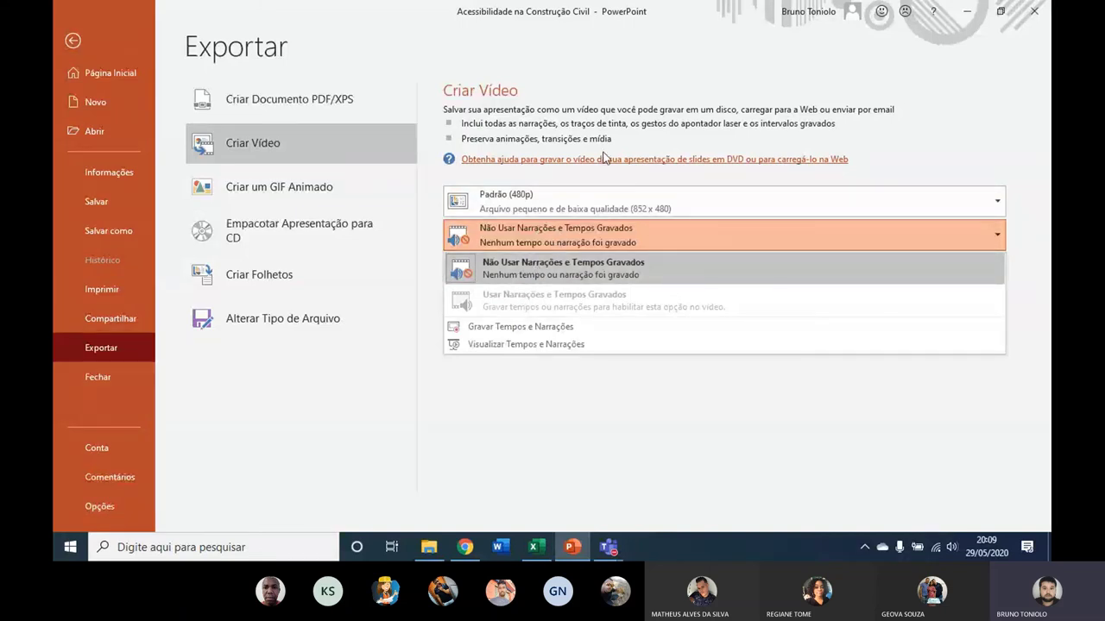
{"action": "left_click", "coordinate": [571, 187]}
{"action": "left_click", "coordinate": [485, 242]}
{"action": "left_click", "coordinate": [556, 264]}
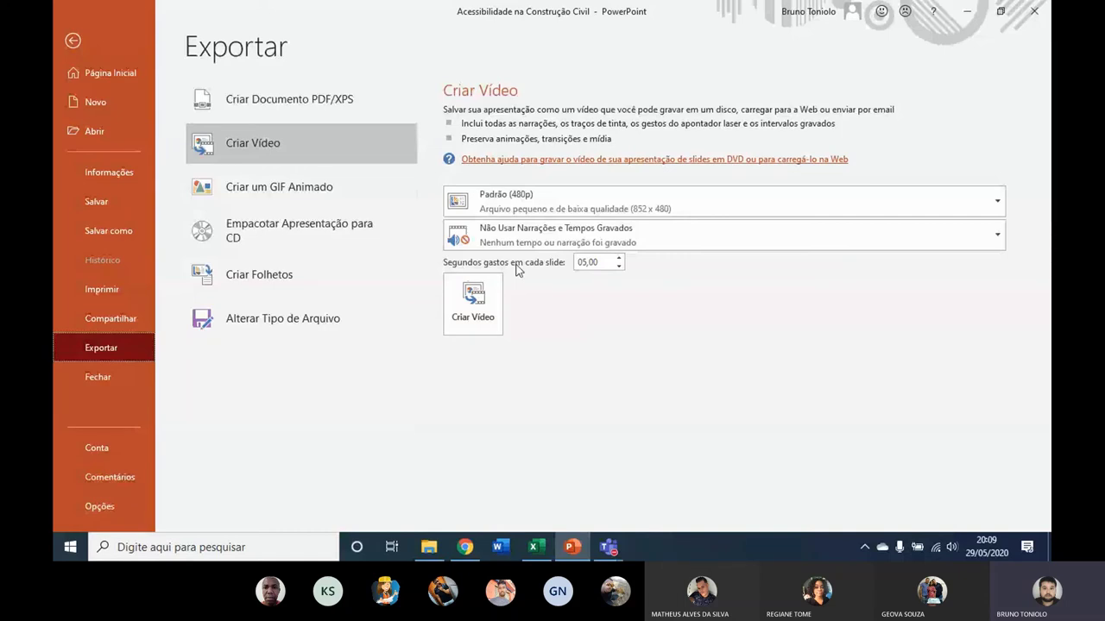
Try 7 and 30 seconds as the time spent on each slide of the video.
{"action": "left_click_drag", "start_coordinate": [596, 267], "coordinate": [537, 266]}
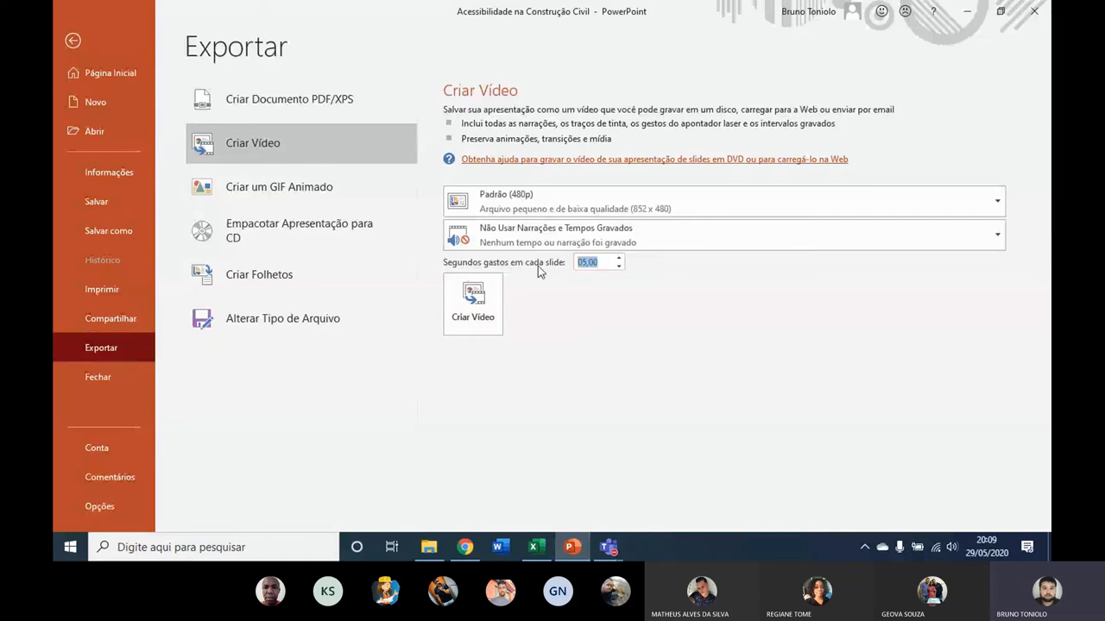
{"action": "type", "text": "7"}
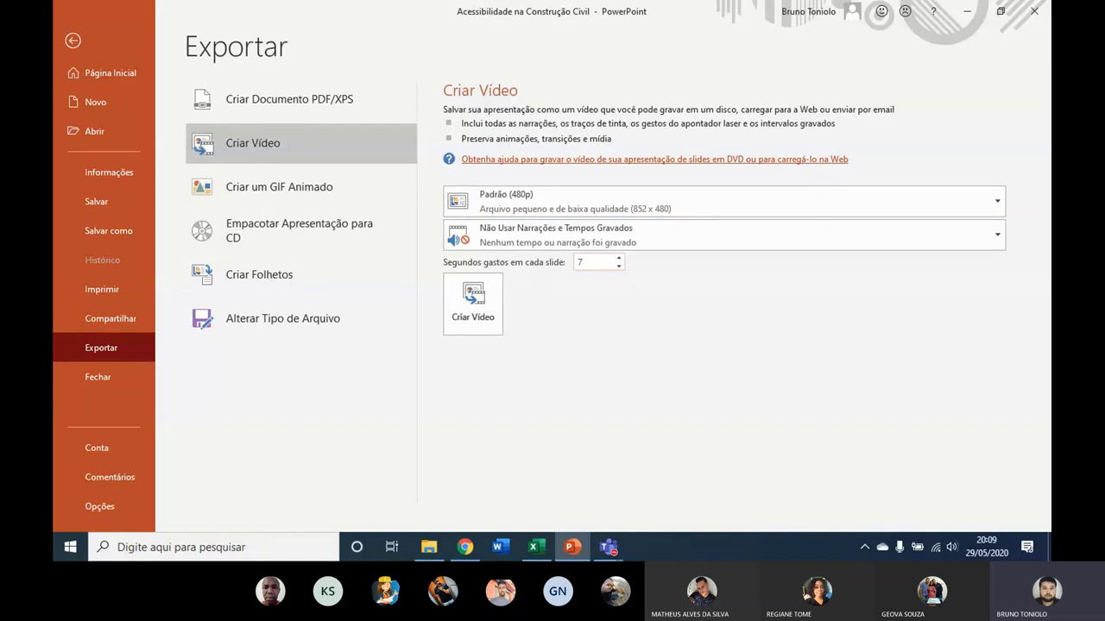
{"action": "left_click_drag", "start_coordinate": [592, 264], "coordinate": [475, 270]}
{"action": "type", "text": "30"}
Set the time spent on each slide to 10 seconds and start creating the video.
{"action": "left_click_drag", "start_coordinate": [590, 264], "coordinate": [579, 267]}
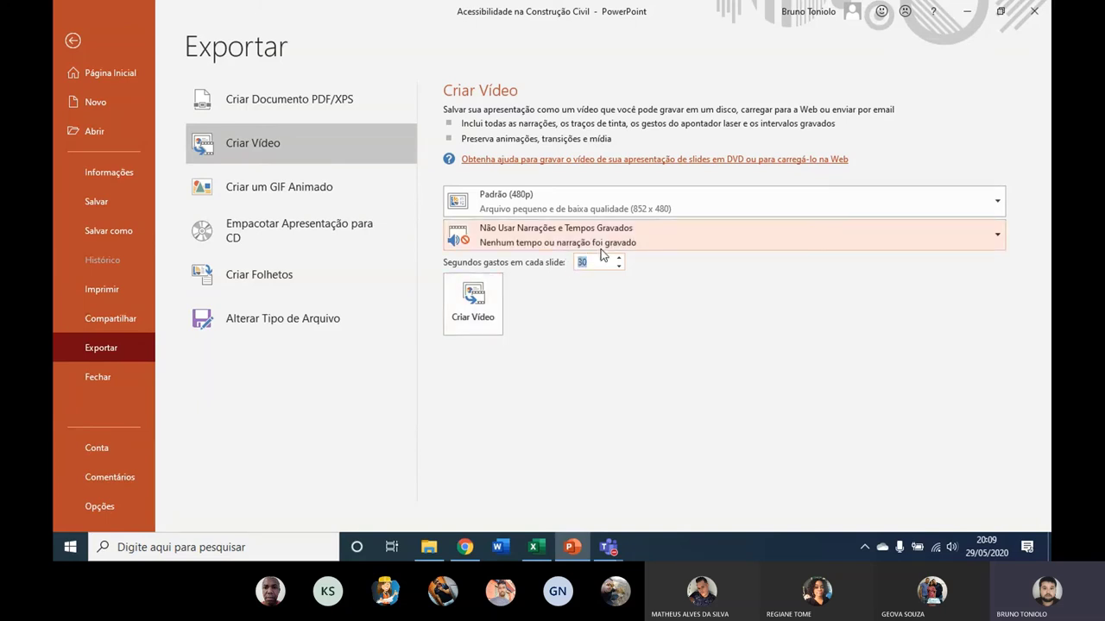
{"action": "type", "text": "10"}
{"action": "left_click", "coordinate": [494, 289]}
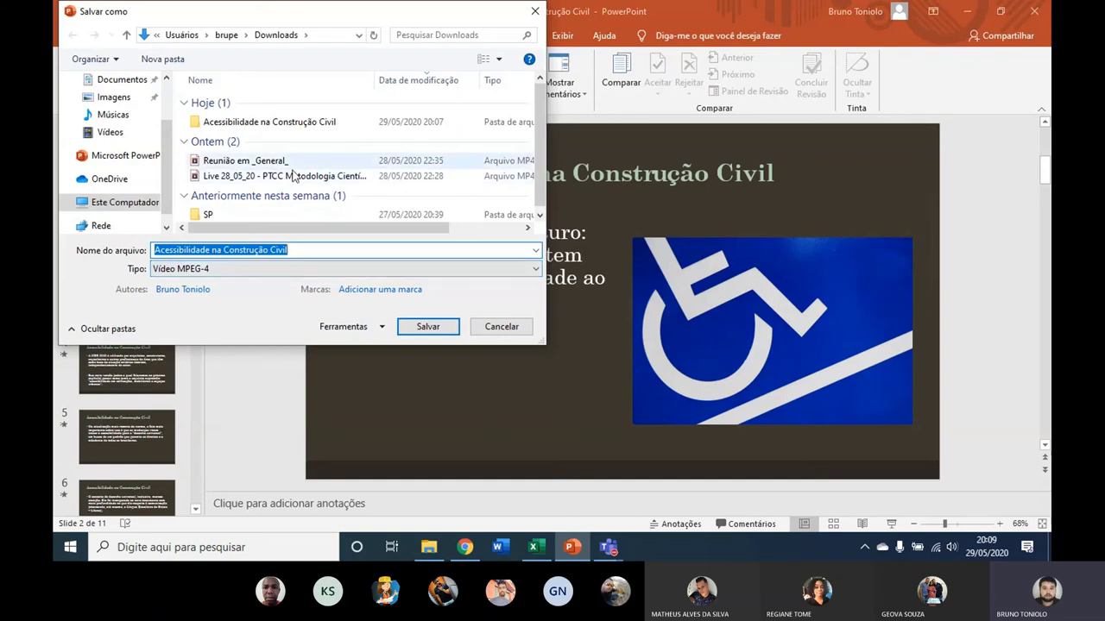
Save the video in Downloads as an MPEG-4 file named "video".
{"action": "left_click", "coordinate": [193, 267]}
{"action": "left_click", "coordinate": [194, 268]}
{"action": "left_click", "coordinate": [193, 269]}
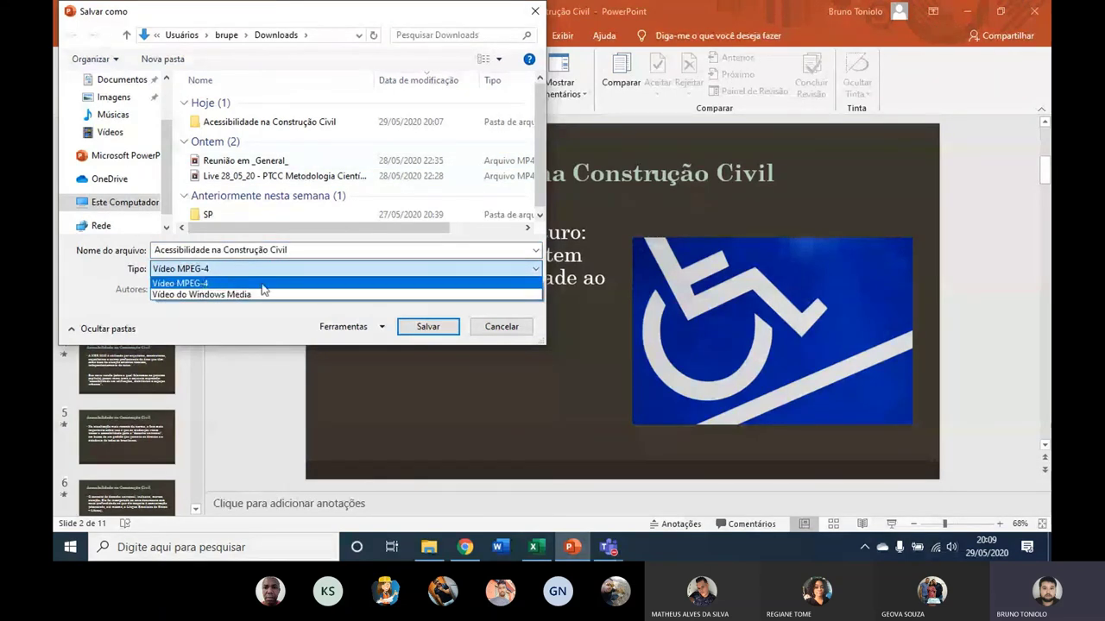
{"action": "left_click", "coordinate": [191, 283]}
{"action": "left_click", "coordinate": [190, 274]}
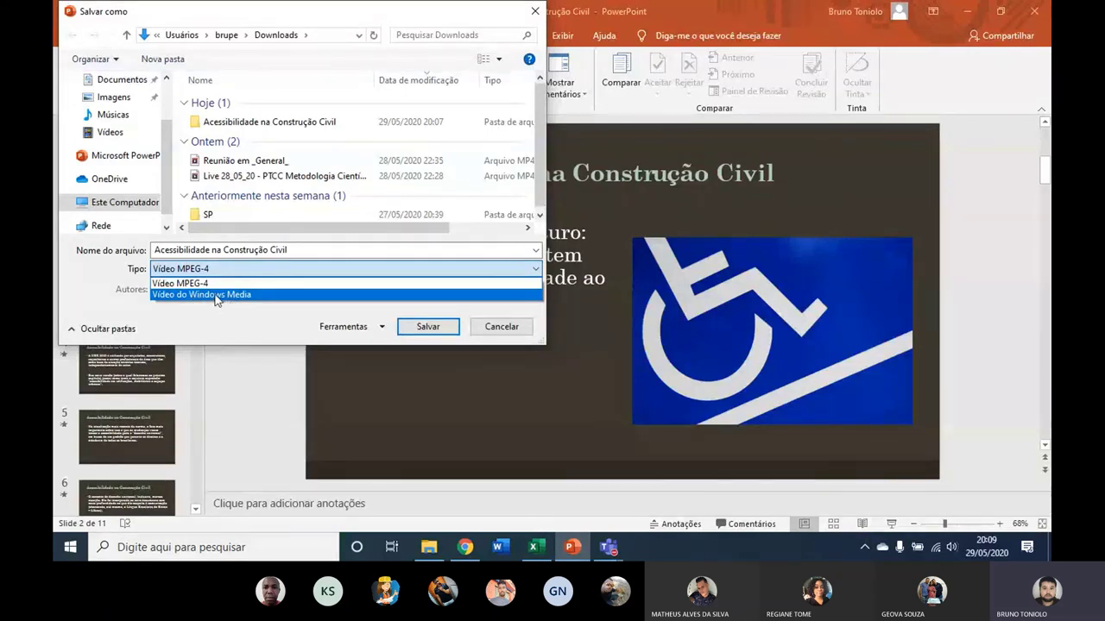
{"action": "left_click", "coordinate": [202, 282]}
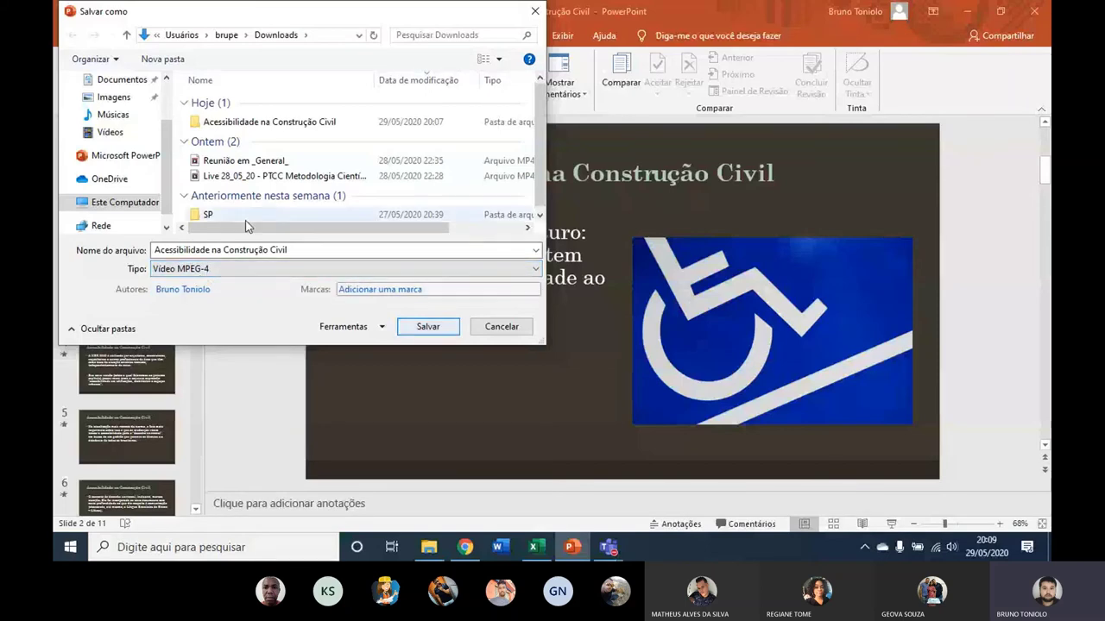
{"action": "left_click", "coordinate": [260, 249]}
{"action": "type", "text": "video"}
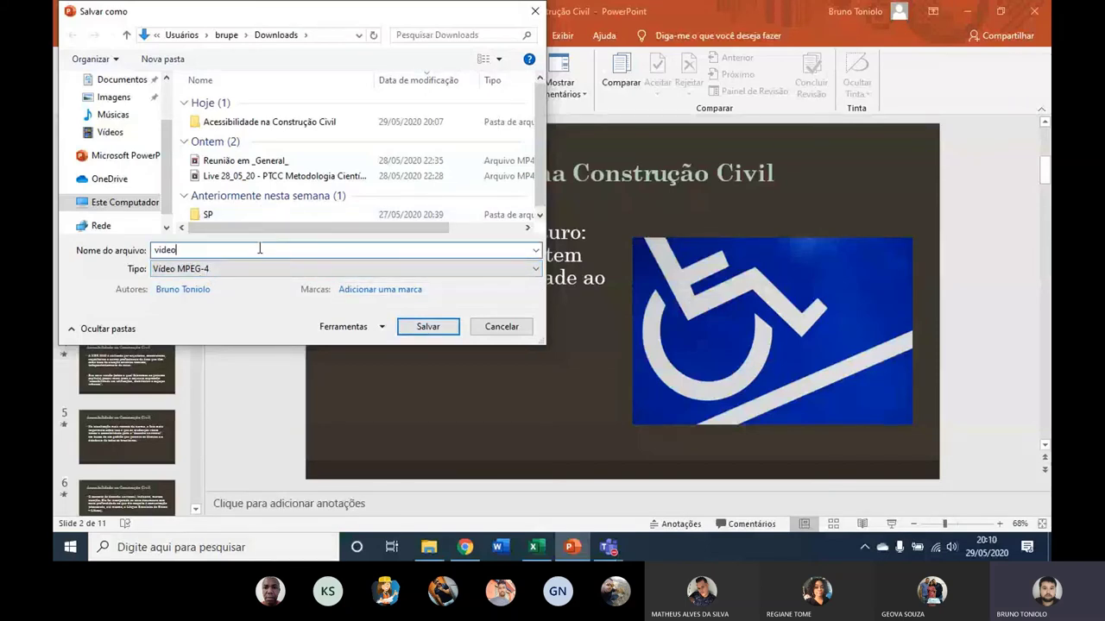
{"action": "key", "text": "Return"}
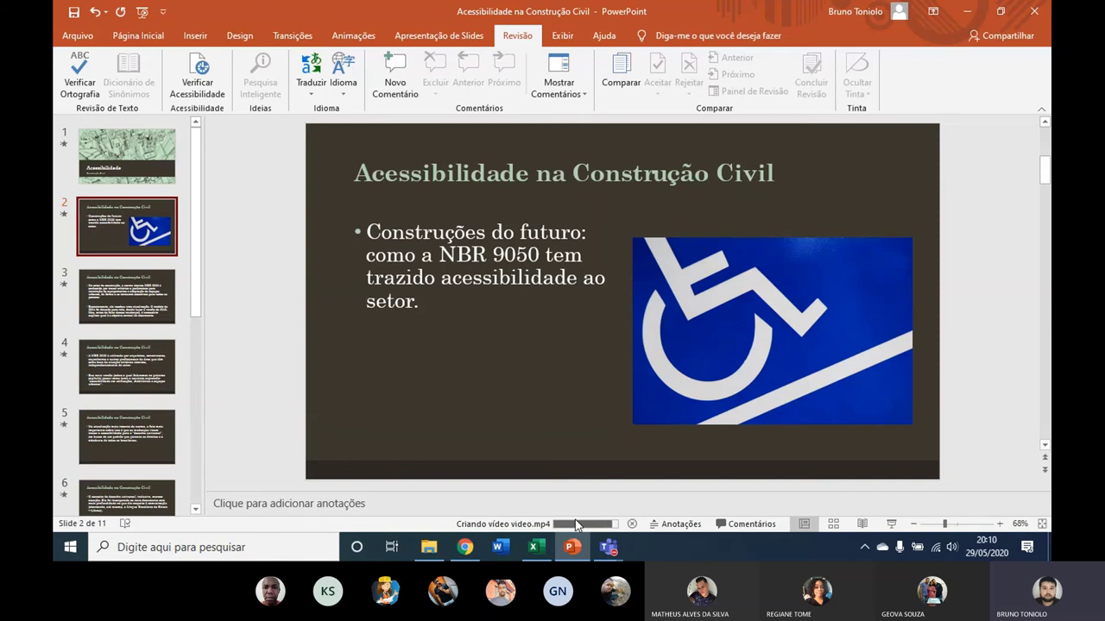
Play the exported video from the Downloads folder in File Explorer to check its slides, and close the player.
{"action": "left_click", "coordinate": [435, 550]}
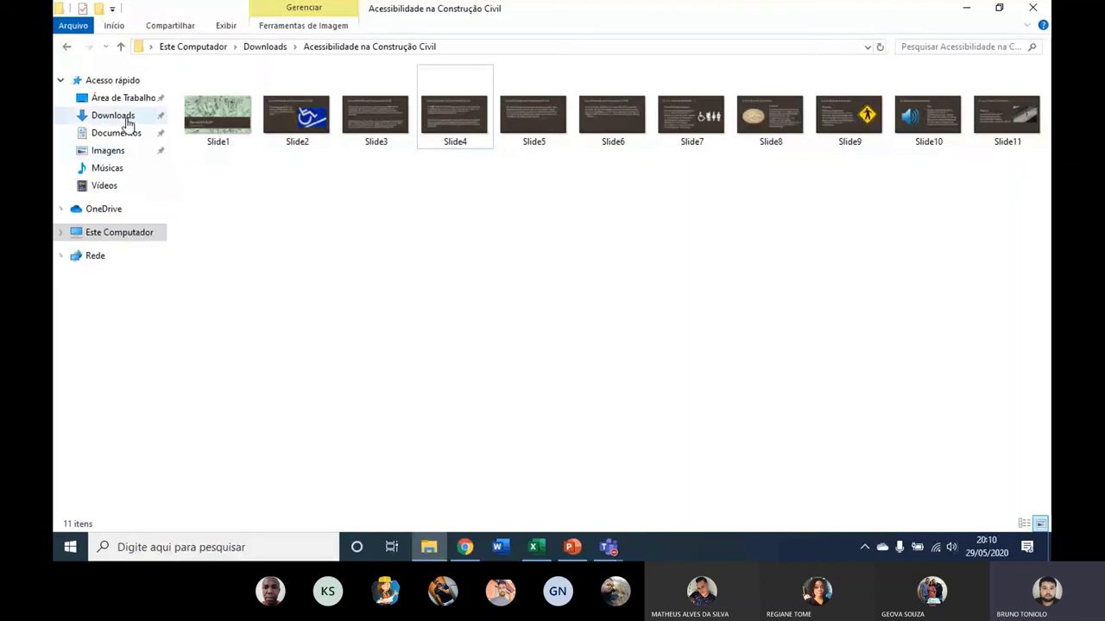
{"action": "left_click", "coordinate": [128, 117]}
{"action": "left_click", "coordinate": [226, 111]}
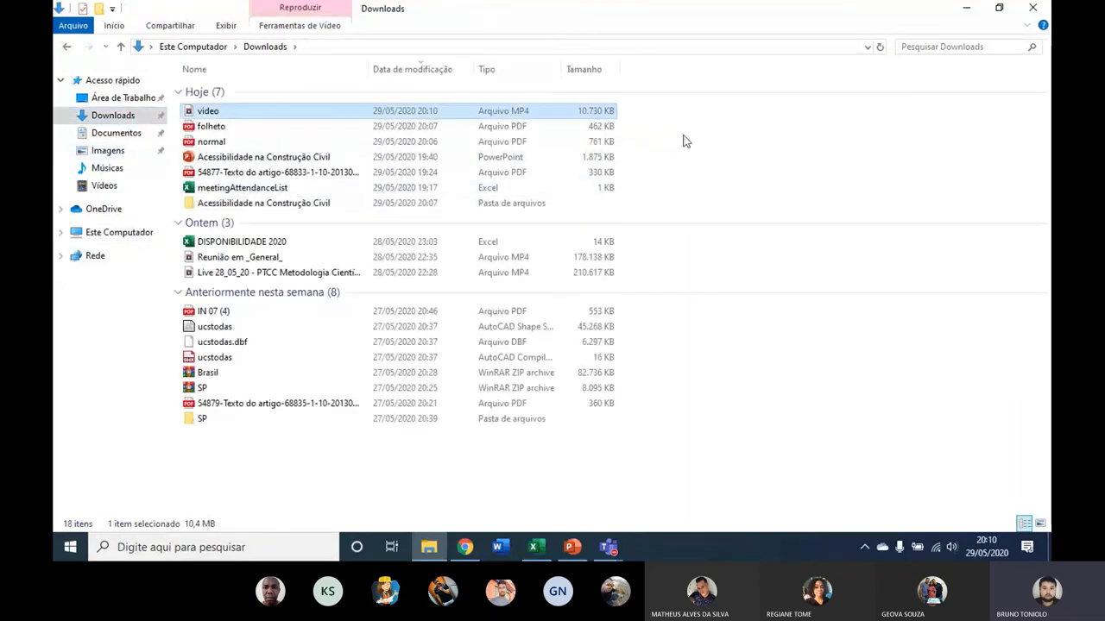
{"action": "double_click", "coordinate": [208, 117]}
{"action": "left_click", "coordinate": [850, 13]}
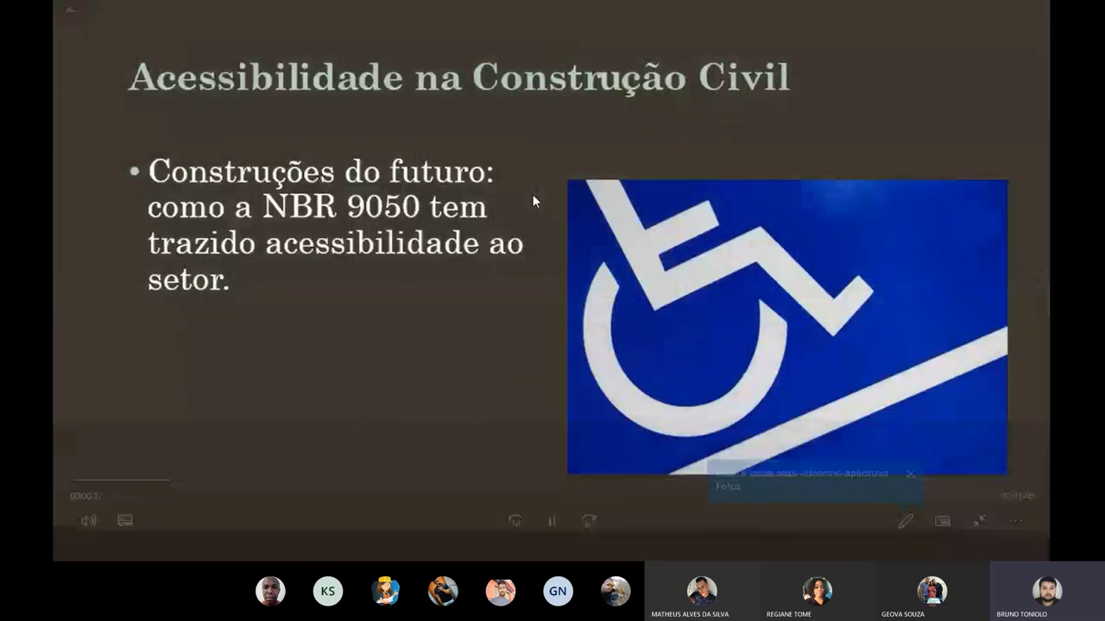
{"action": "mouse_move", "coordinate": [531, 198]}
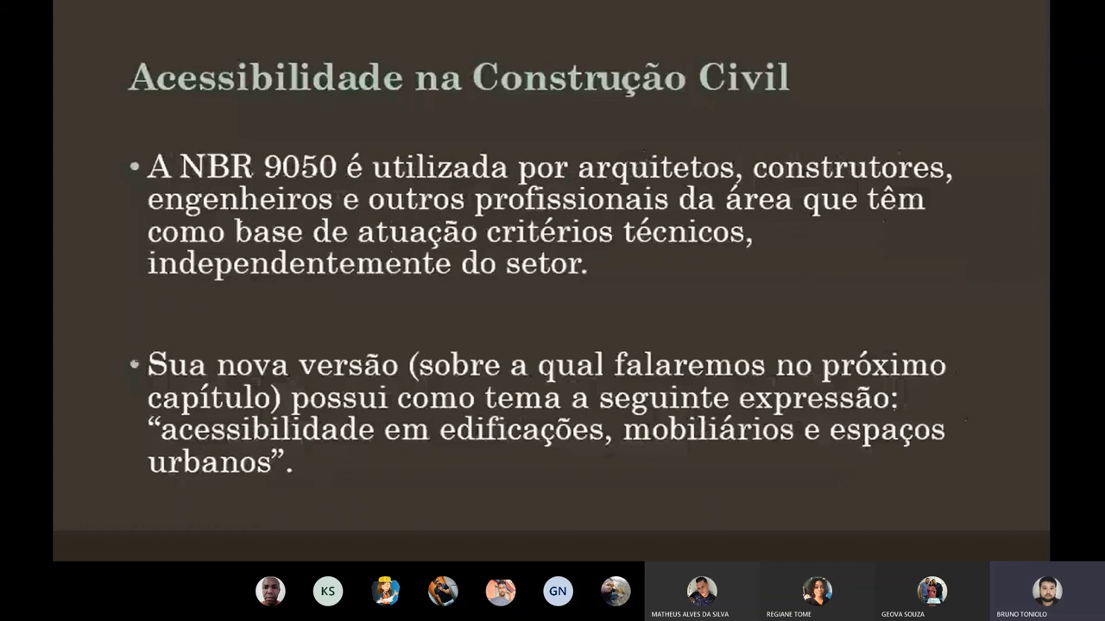
{"action": "mouse_move", "coordinate": [324, 91]}
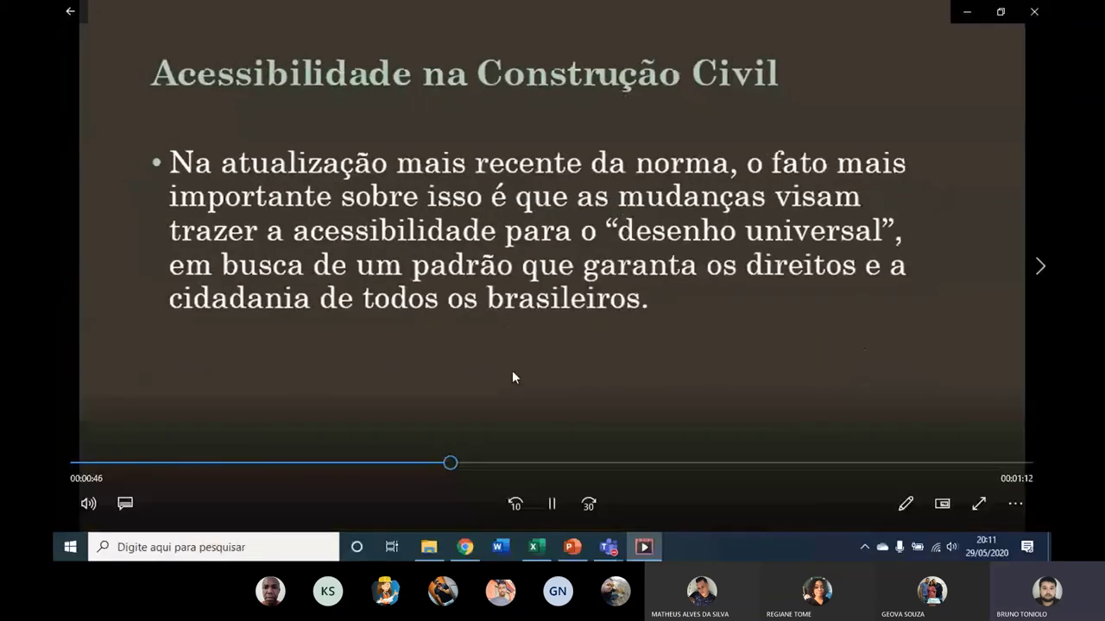
{"action": "left_click", "coordinate": [1034, 11]}
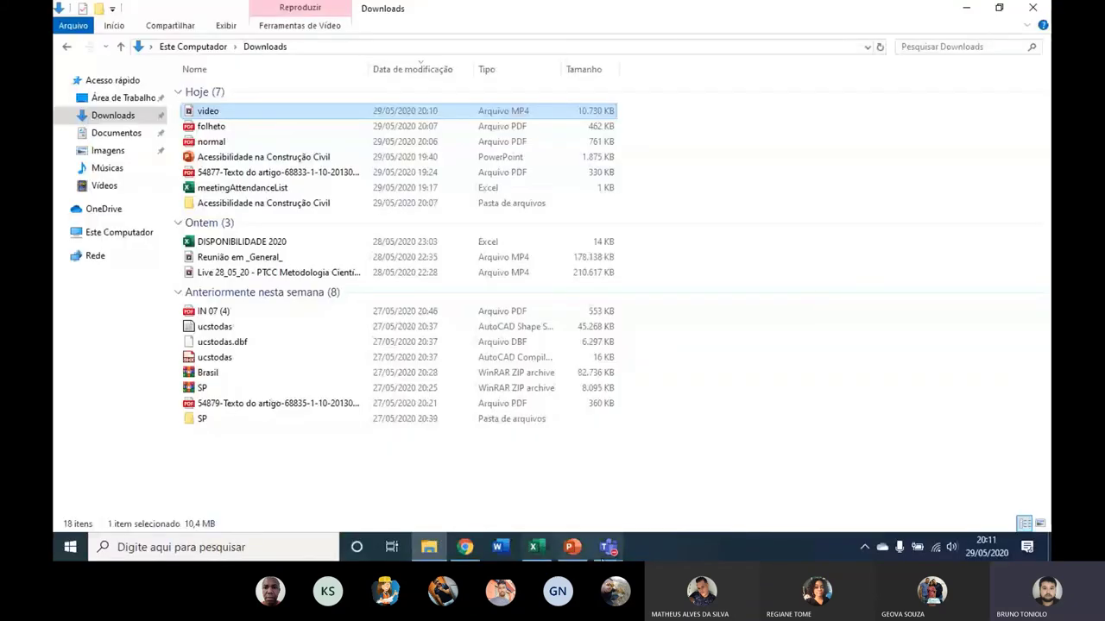
Switch back to PowerPoint and select the title slide of the presentation.
{"action": "left_click", "coordinate": [571, 548]}
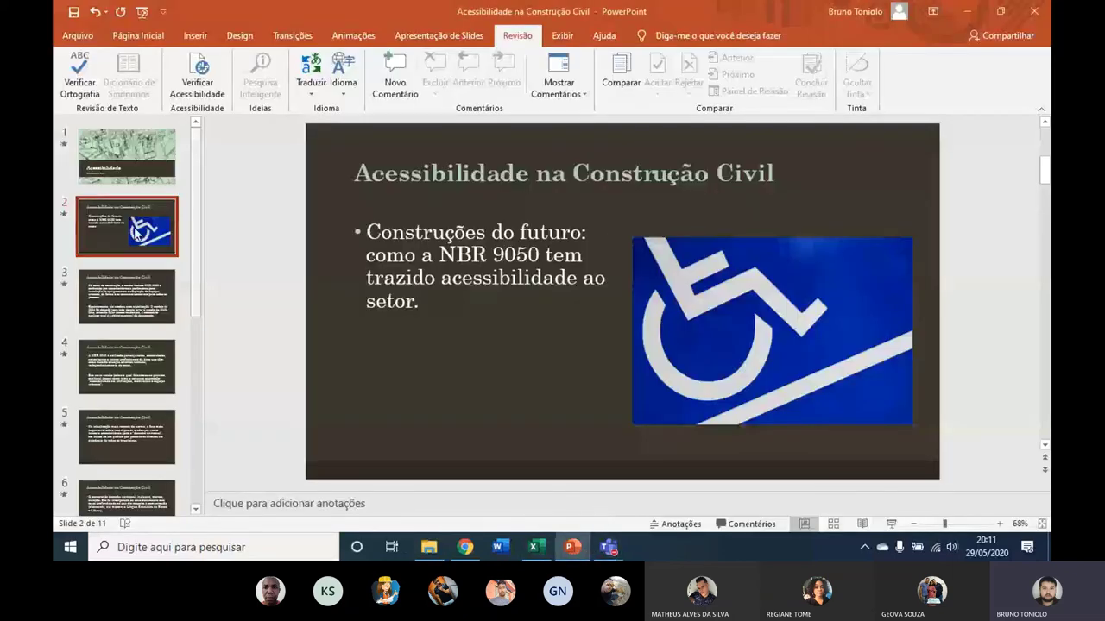
{"action": "left_click", "coordinate": [127, 156]}
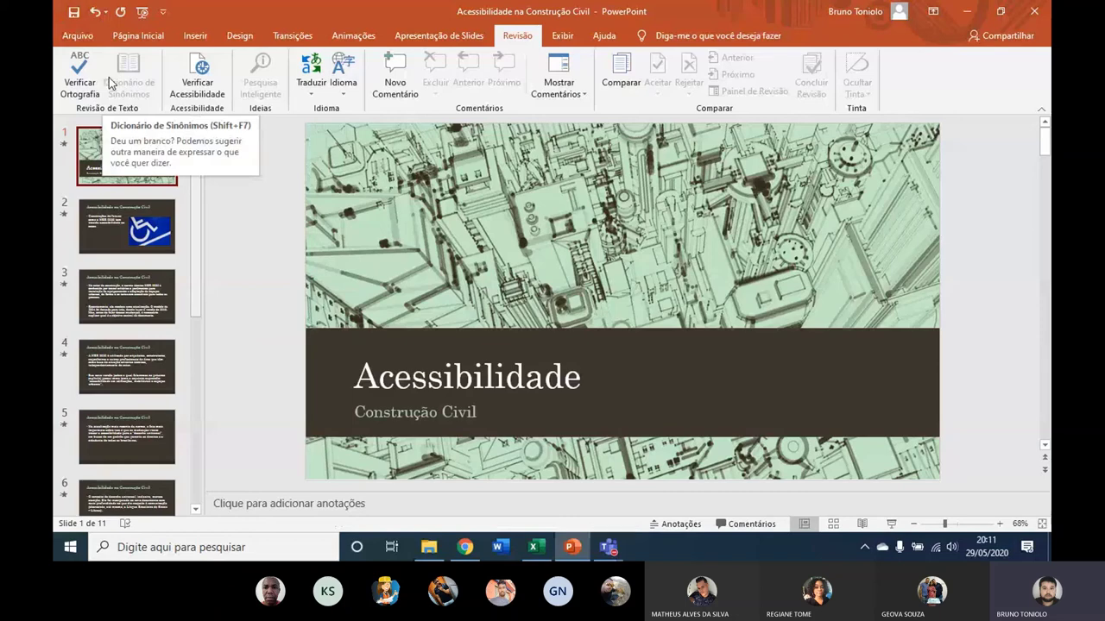
{"action": "left_click", "coordinate": [76, 38]}
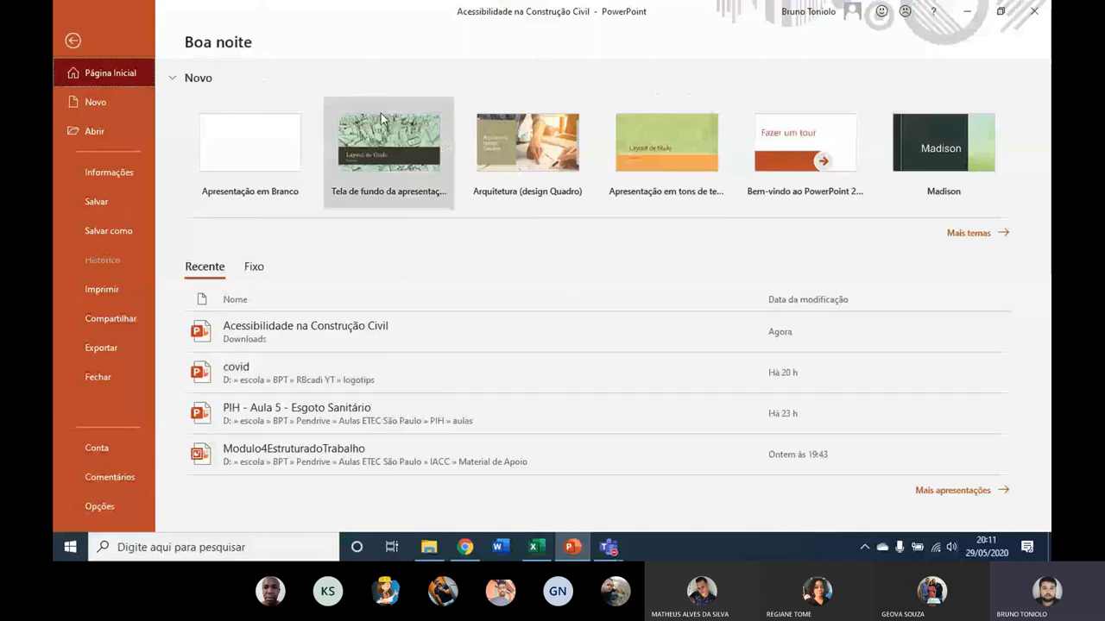
{"action": "left_click", "coordinate": [356, 184]}
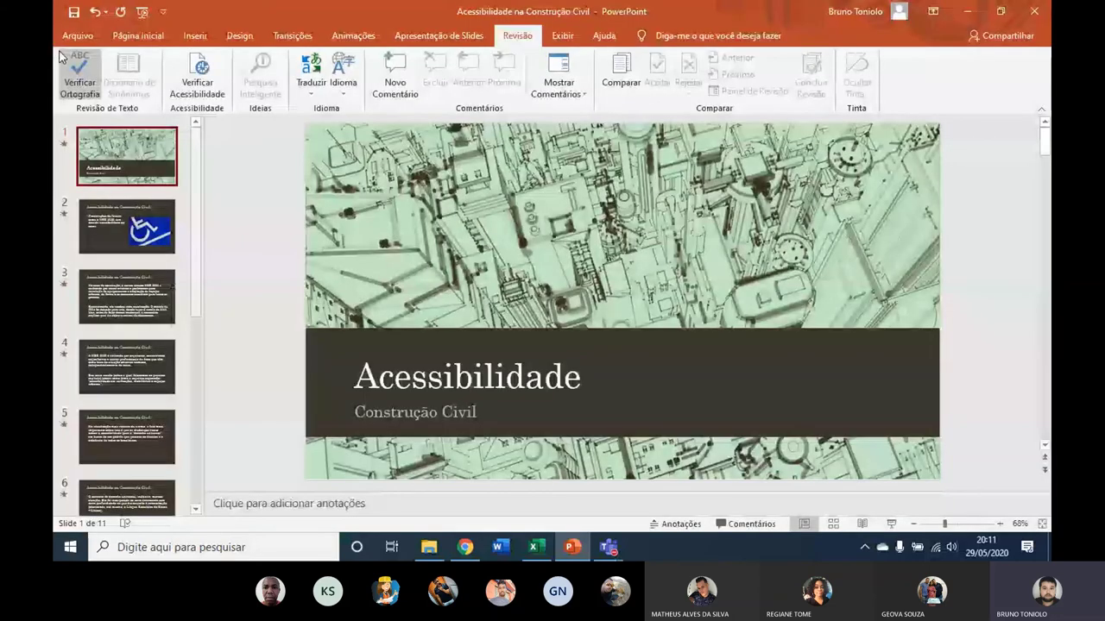
Open the PowerPoint options and review the Salvar, Avançado and Geral settings.
{"action": "left_click", "coordinate": [73, 38]}
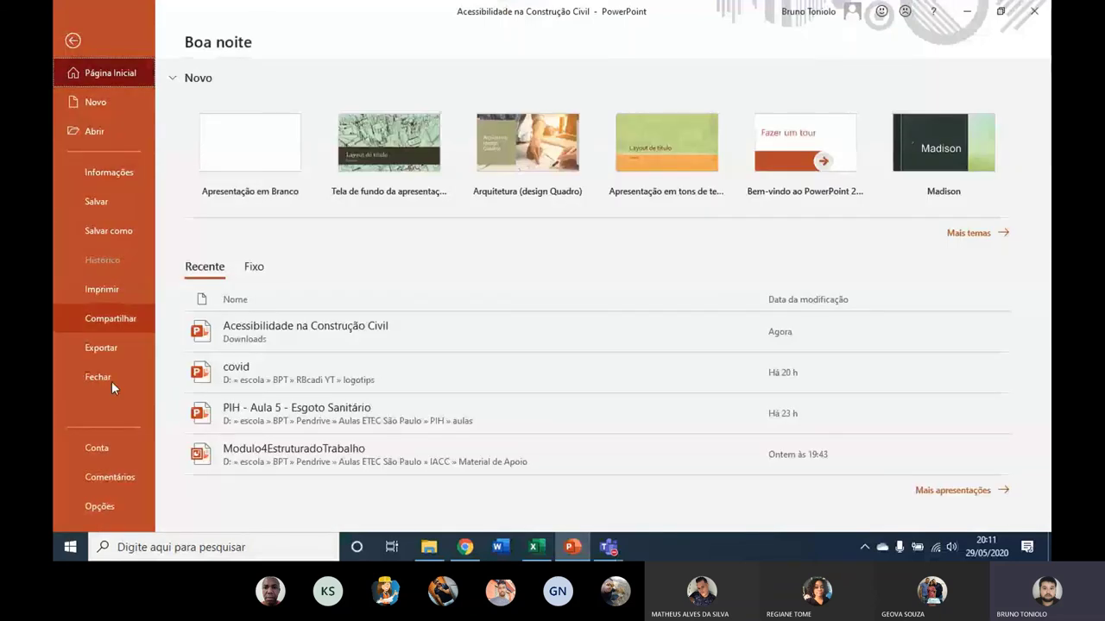
{"action": "left_click", "coordinate": [113, 506]}
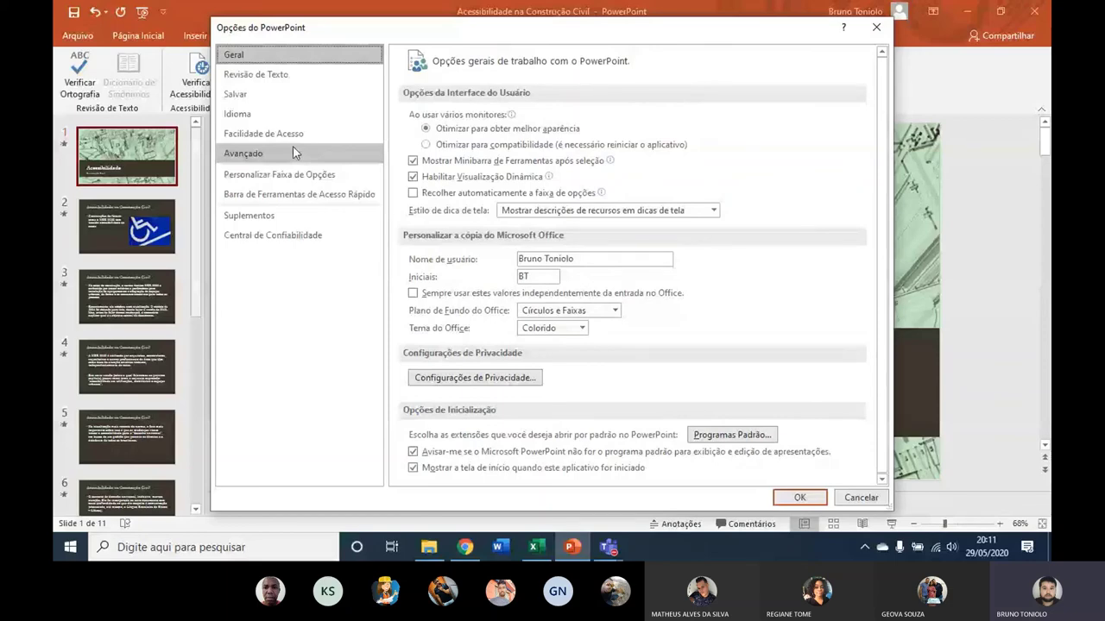
{"action": "left_click", "coordinate": [263, 94]}
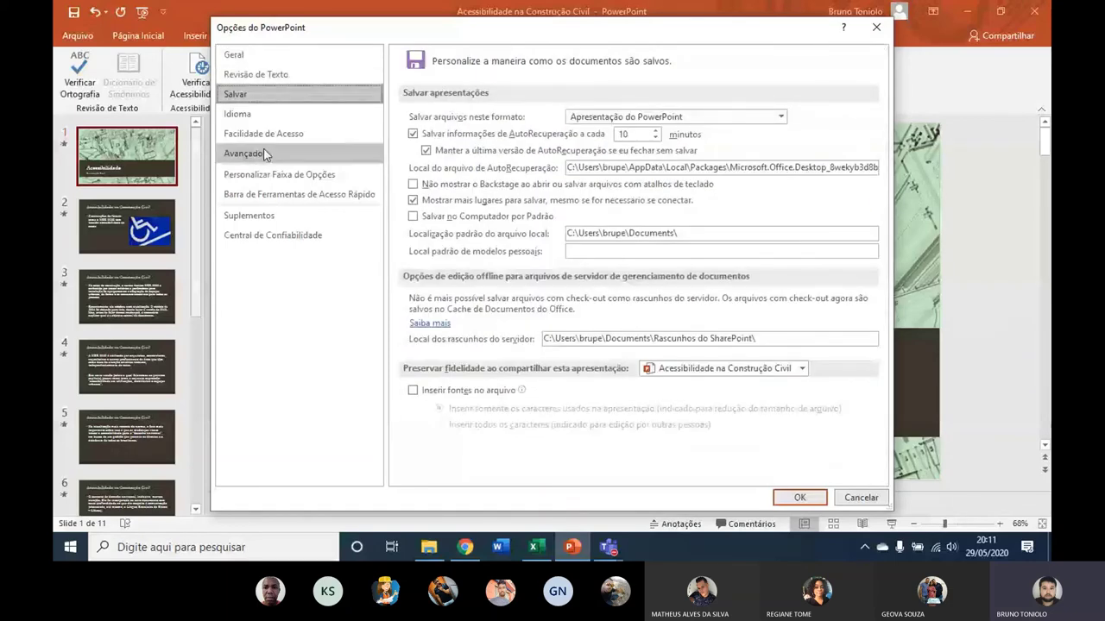
{"action": "left_click", "coordinate": [259, 154]}
{"action": "left_click", "coordinate": [254, 97]}
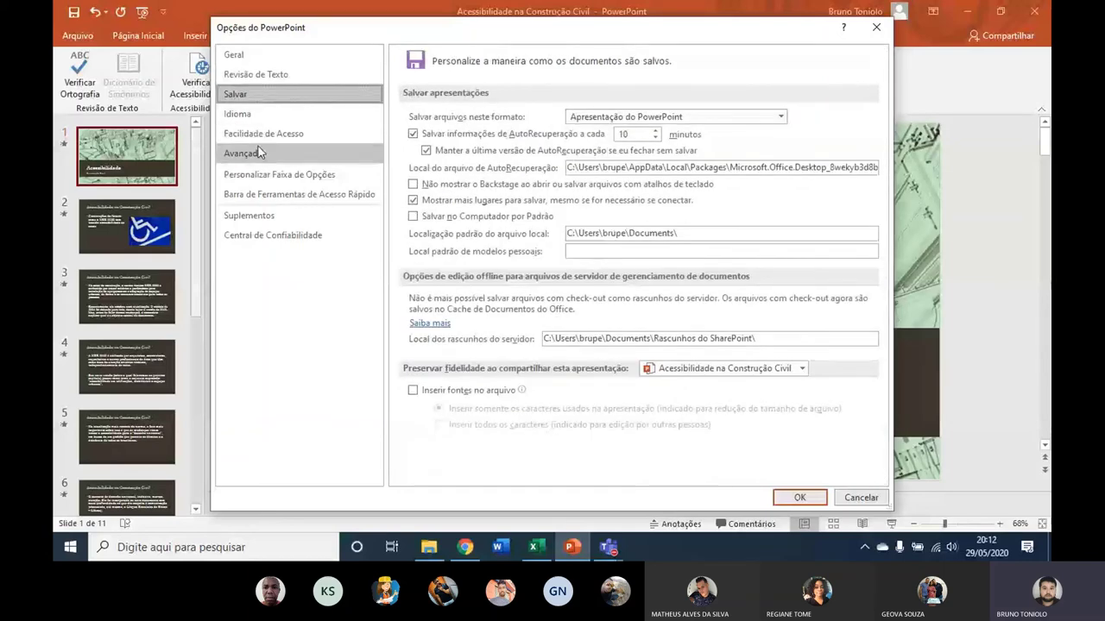
{"action": "left_click", "coordinate": [264, 54]}
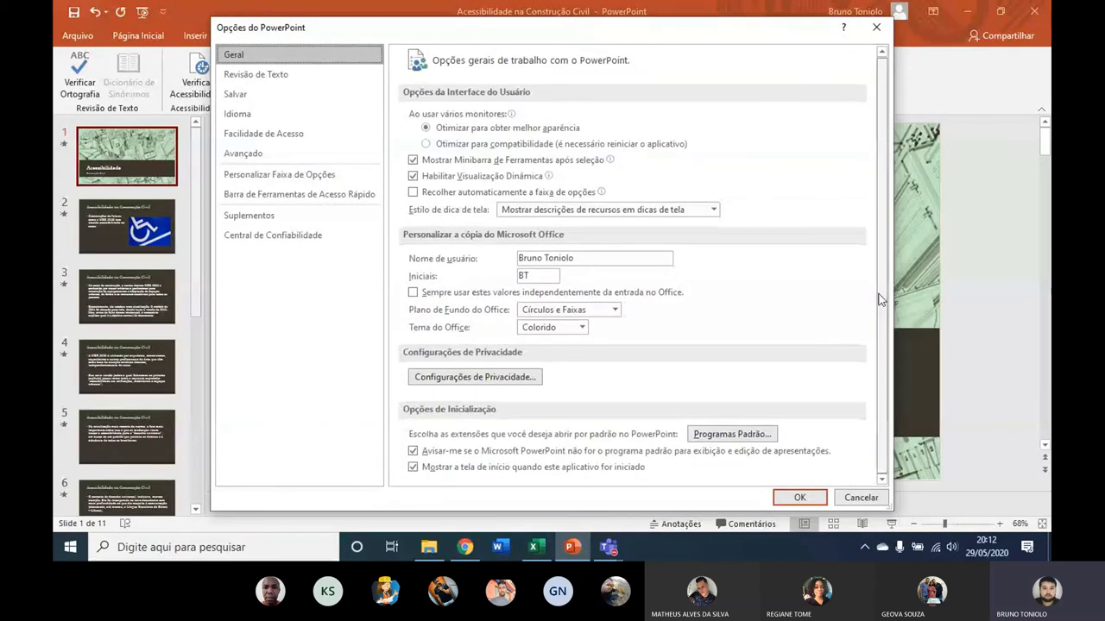
Read through the Office privacy settings for diagnostic data and connected experiences, and close them without changes.
{"action": "left_click", "coordinate": [467, 380]}
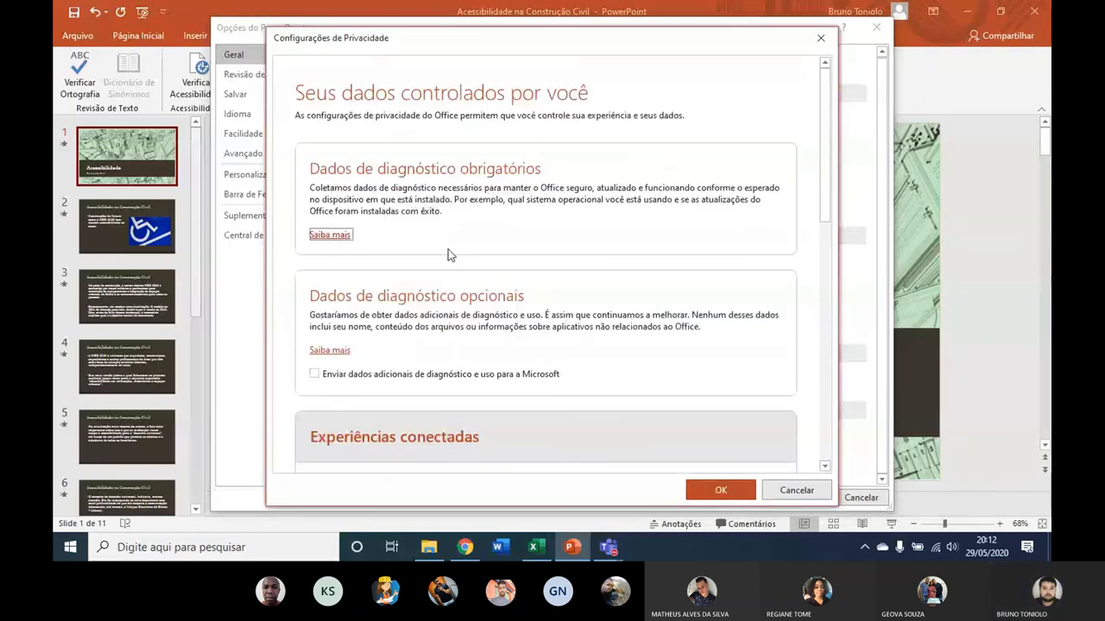
{"action": "scroll", "coordinate": [556, 301], "scroll_direction": "down", "scroll_amount": 3}
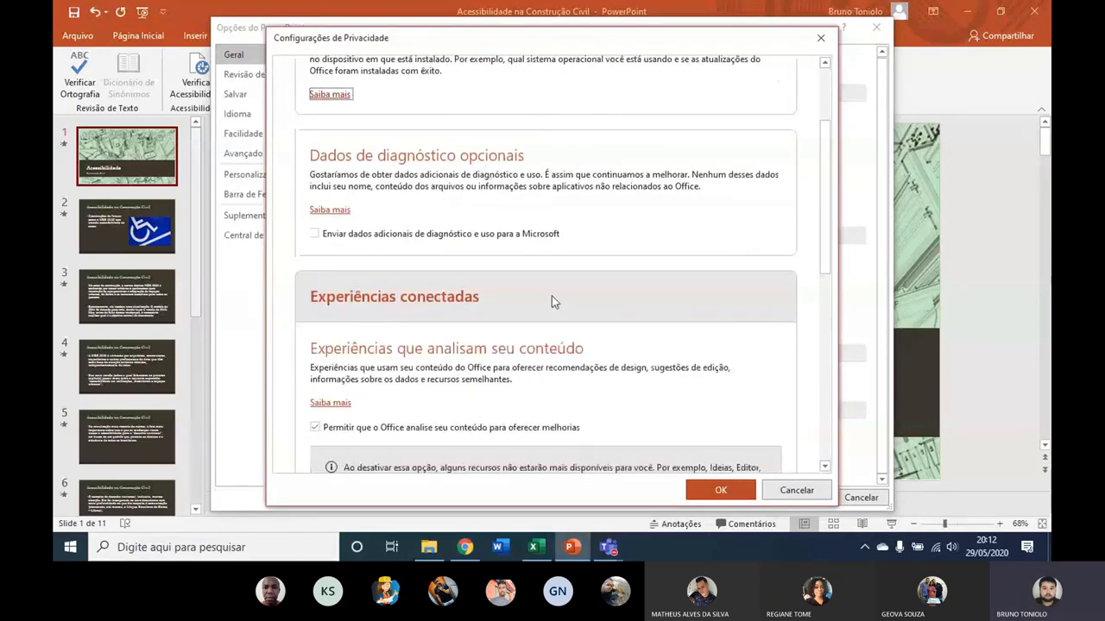
{"action": "scroll", "coordinate": [552, 300], "scroll_direction": "down", "scroll_amount": 9}
{"action": "scroll", "coordinate": [546, 292], "scroll_direction": "down", "scroll_amount": 3}
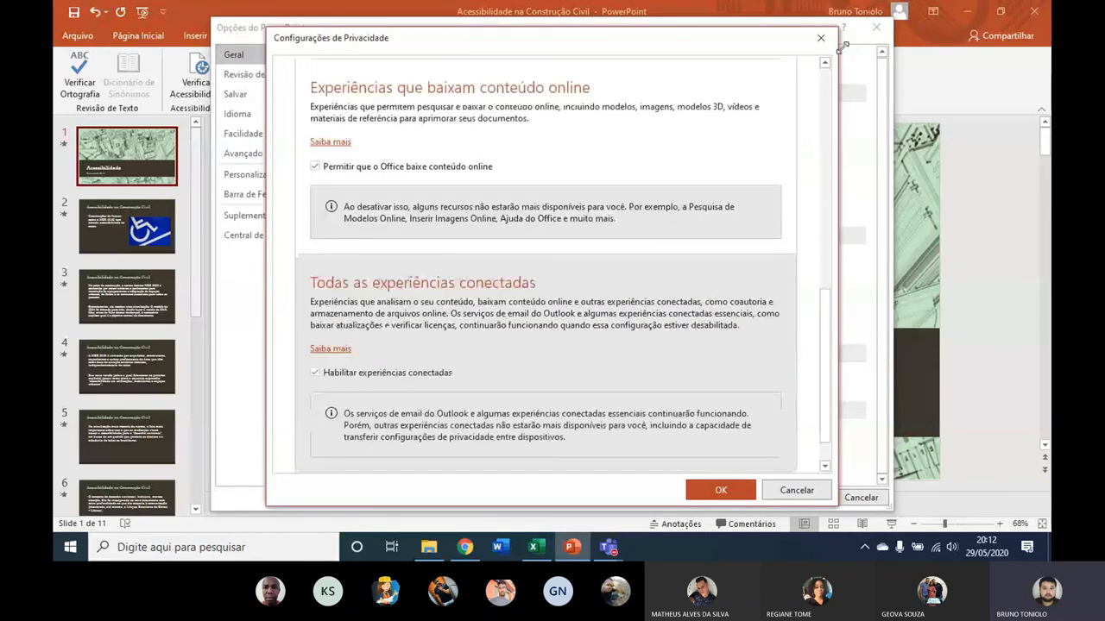
{"action": "left_click", "coordinate": [821, 37]}
Review the saving, accessibility and advanced options, including the slide show and printing settings.
{"action": "left_click", "coordinate": [245, 94]}
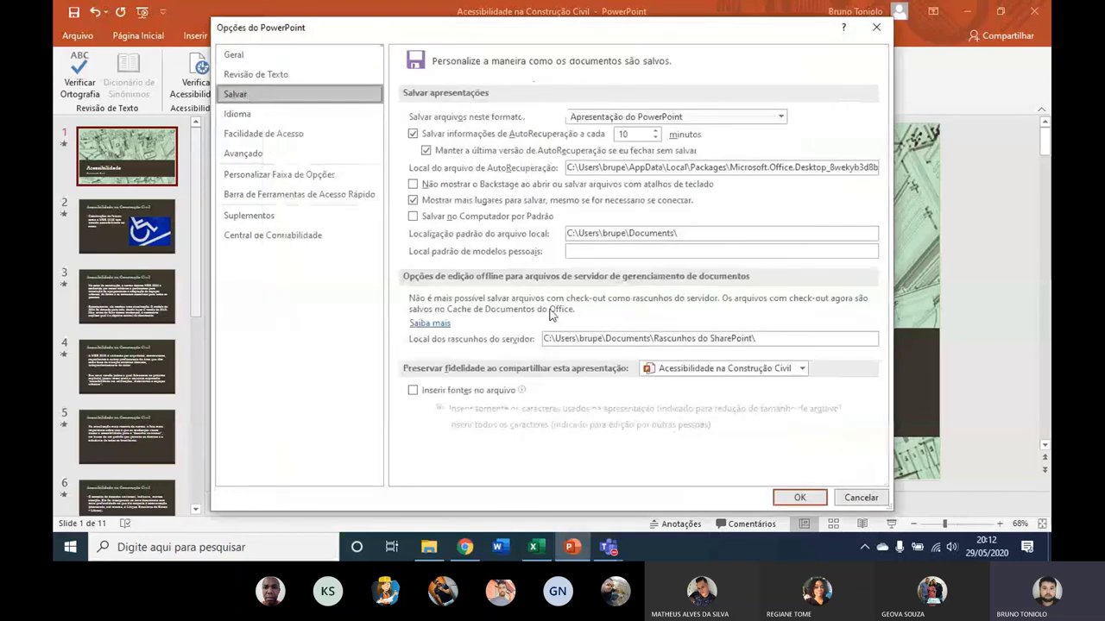
{"action": "left_click", "coordinate": [252, 134]}
{"action": "left_click", "coordinate": [240, 153]}
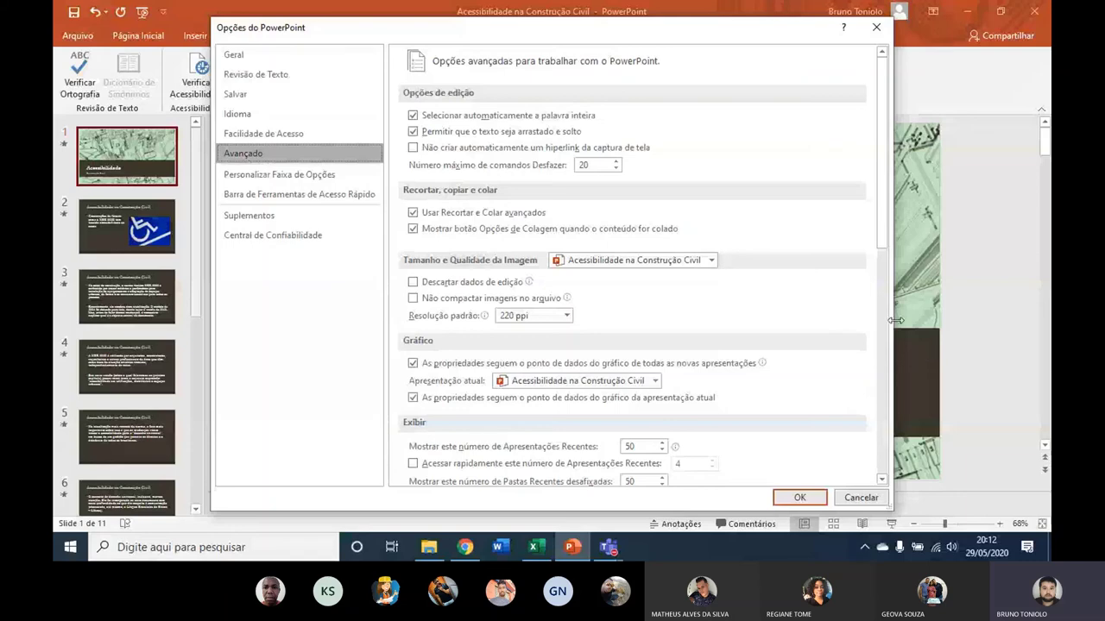
{"action": "scroll", "coordinate": [870, 362], "scroll_direction": "down", "scroll_amount": 5}
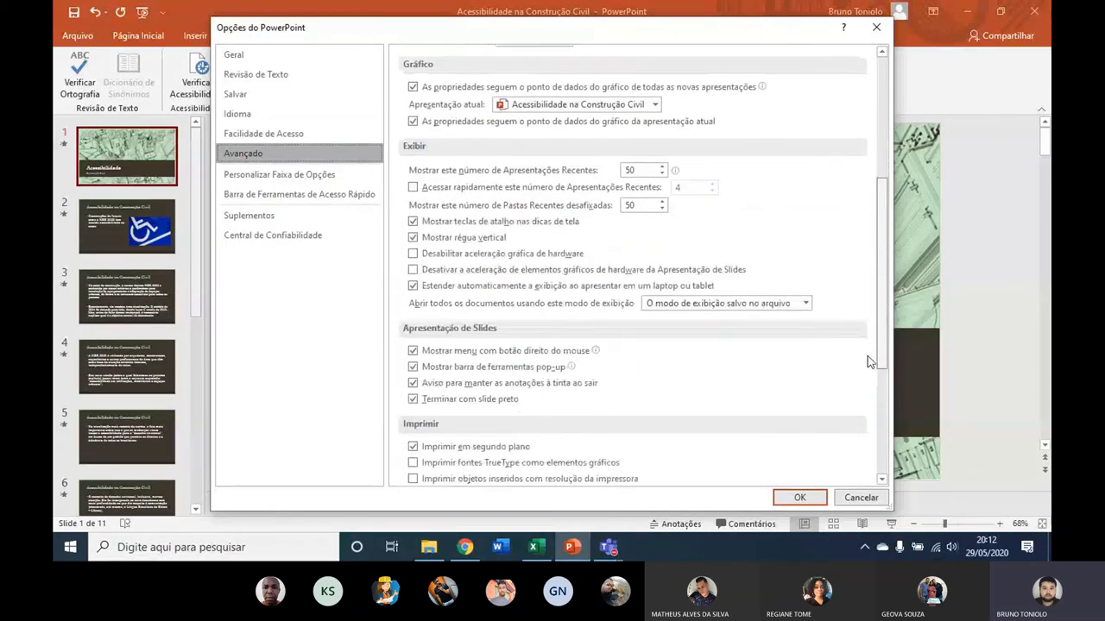
{"action": "scroll", "coordinate": [870, 362], "scroll_direction": "down", "scroll_amount": 3}
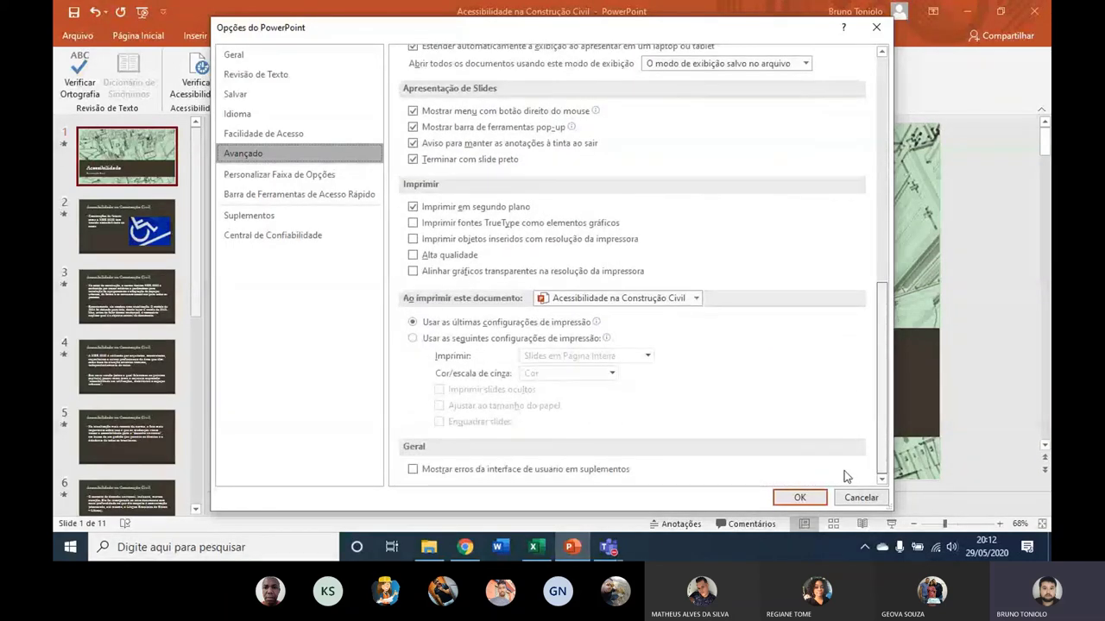
Examine the ribbon, quick access, trust center, add-in and general options, and close the options without changes.
{"action": "left_click", "coordinate": [267, 176]}
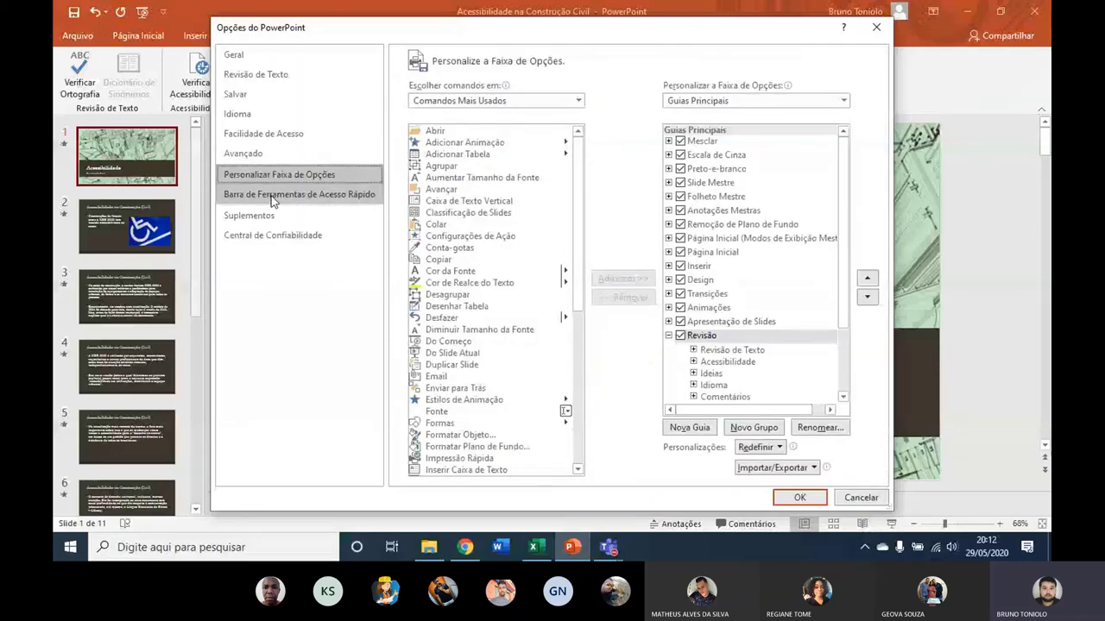
{"action": "left_click", "coordinate": [269, 194]}
{"action": "left_click", "coordinate": [269, 233]}
{"action": "left_click", "coordinate": [270, 215]}
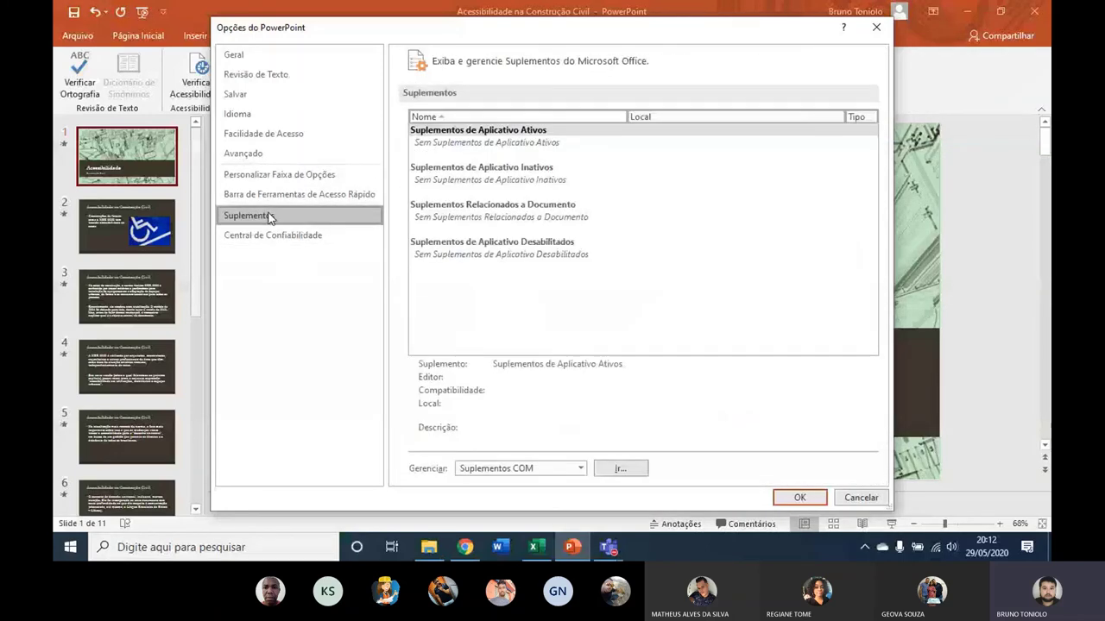
{"action": "left_click", "coordinate": [234, 54]}
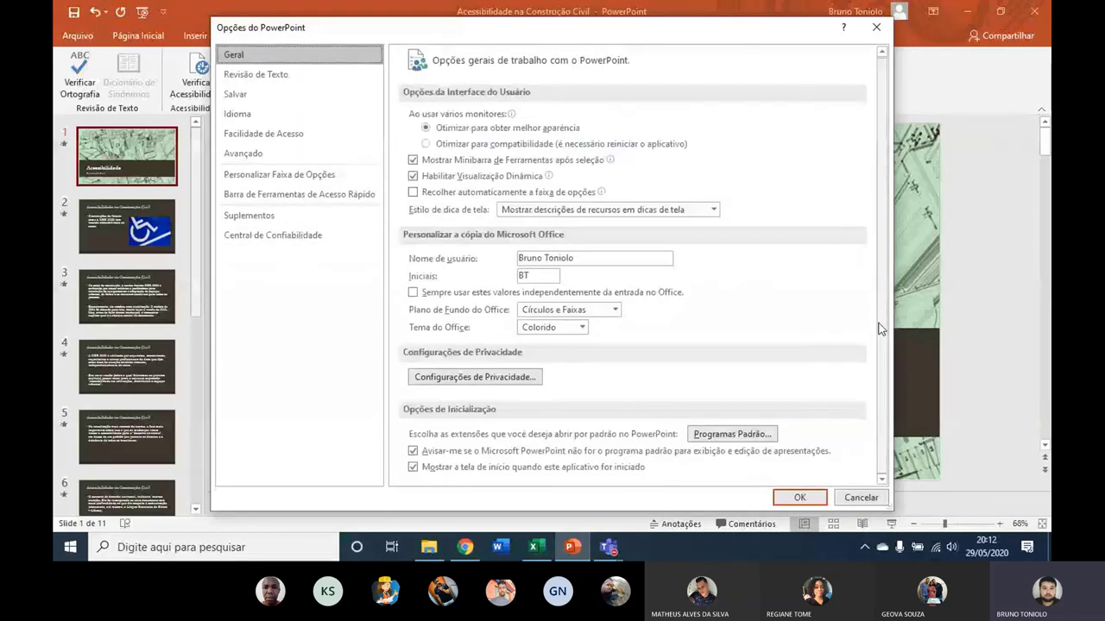
{"action": "left_click", "coordinate": [877, 29]}
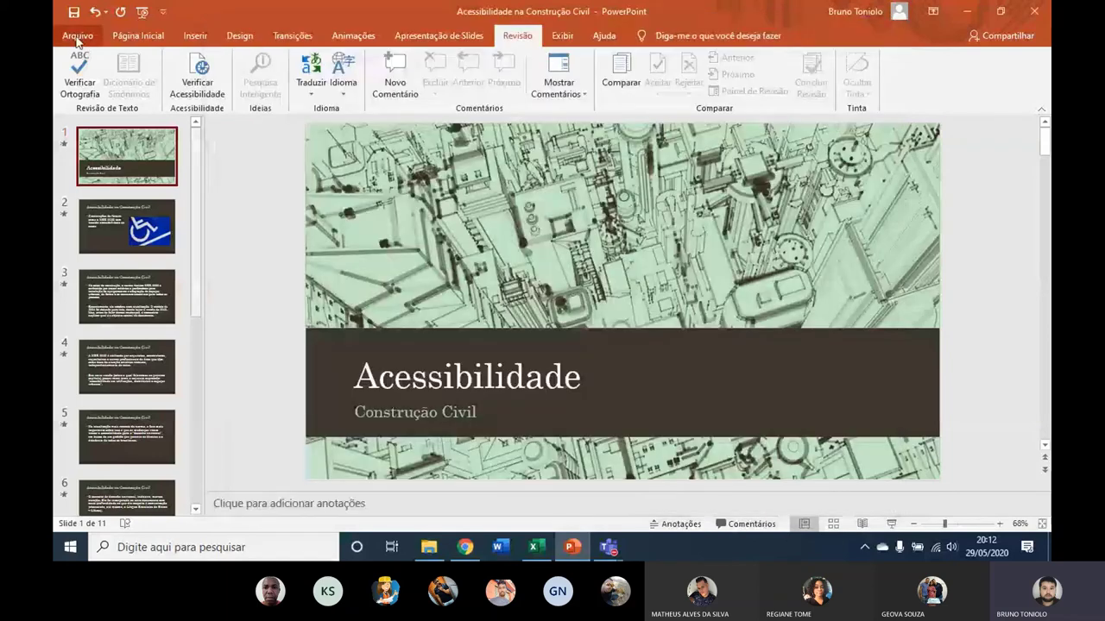
Start saving a copy of the presentation through the file browser and review its Opções de salvamento, closing them without changes.
{"action": "left_click", "coordinate": [76, 39]}
{"action": "left_click", "coordinate": [106, 204]}
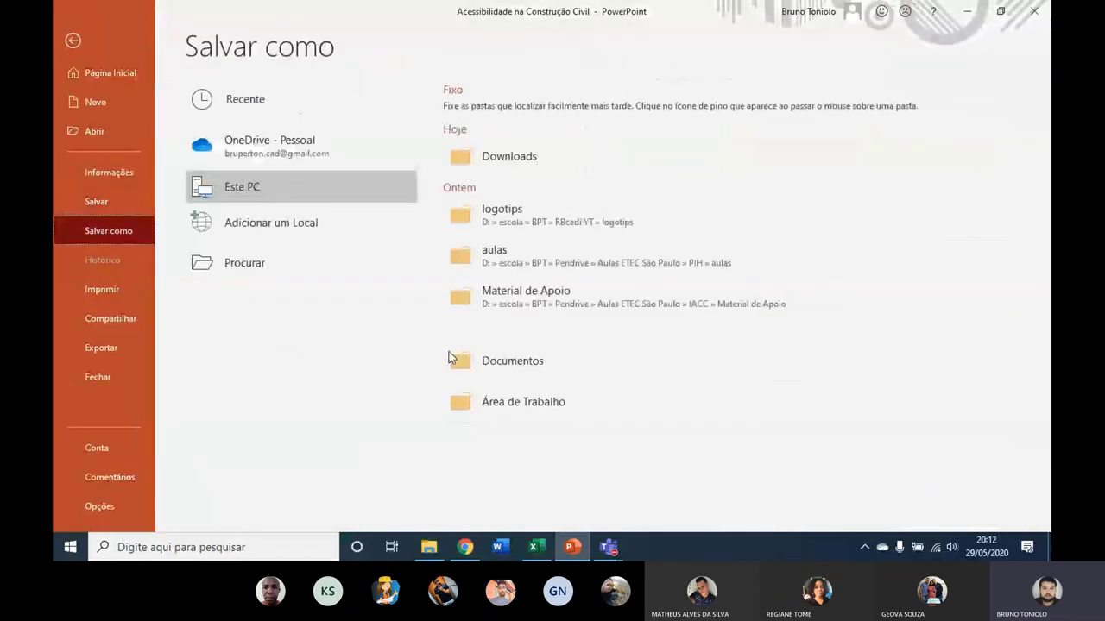
{"action": "left_click", "coordinate": [299, 261]}
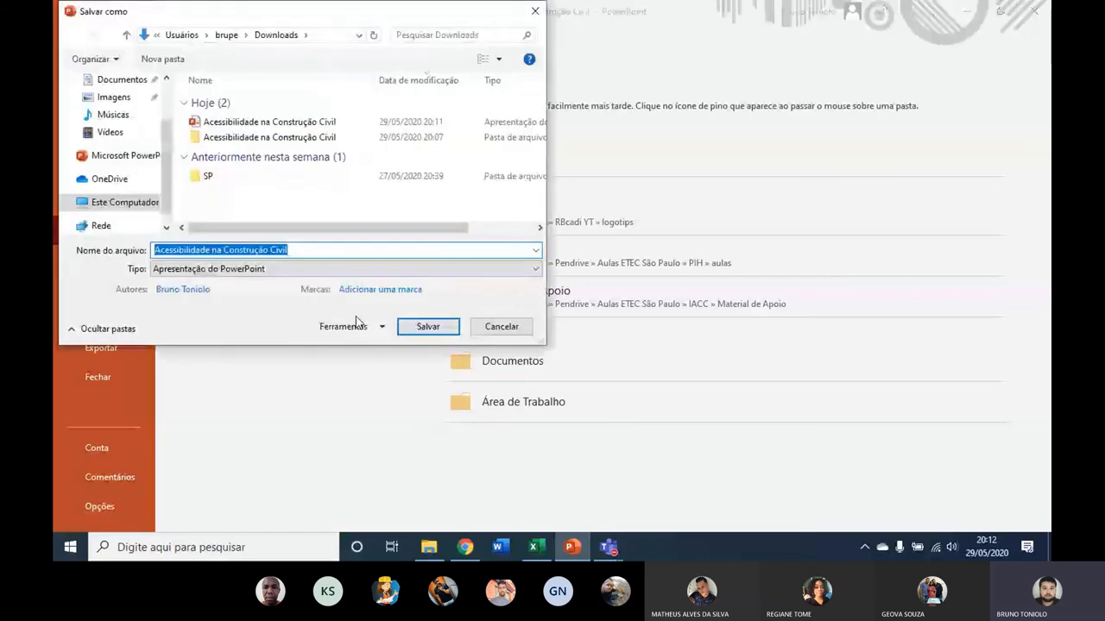
{"action": "left_click", "coordinate": [358, 324]}
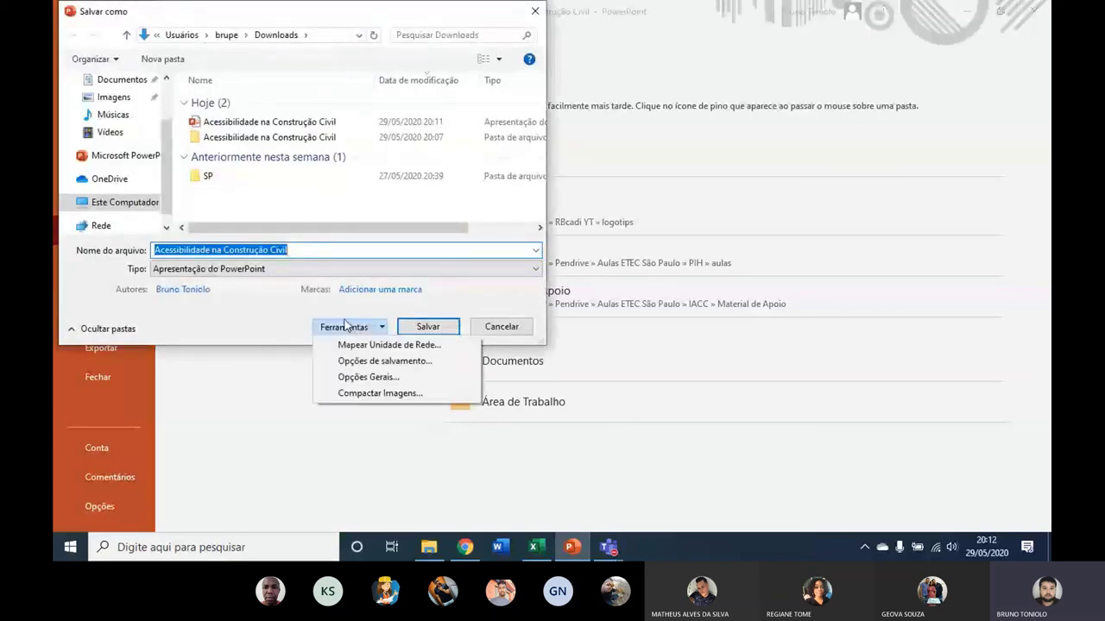
{"action": "left_click", "coordinate": [340, 241]}
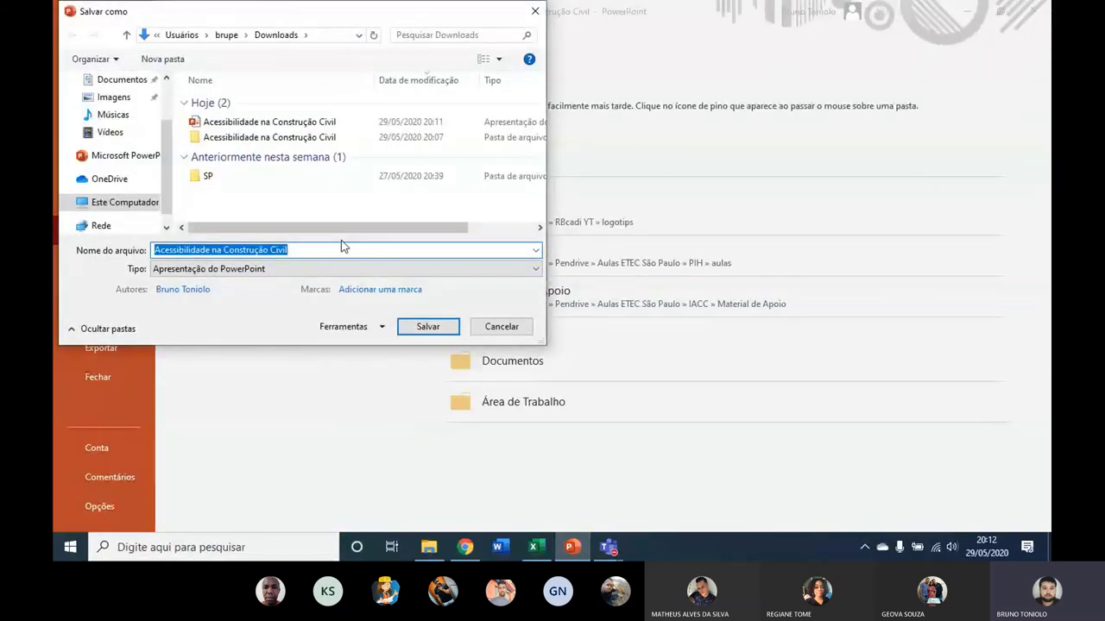
{"action": "left_click", "coordinate": [358, 325]}
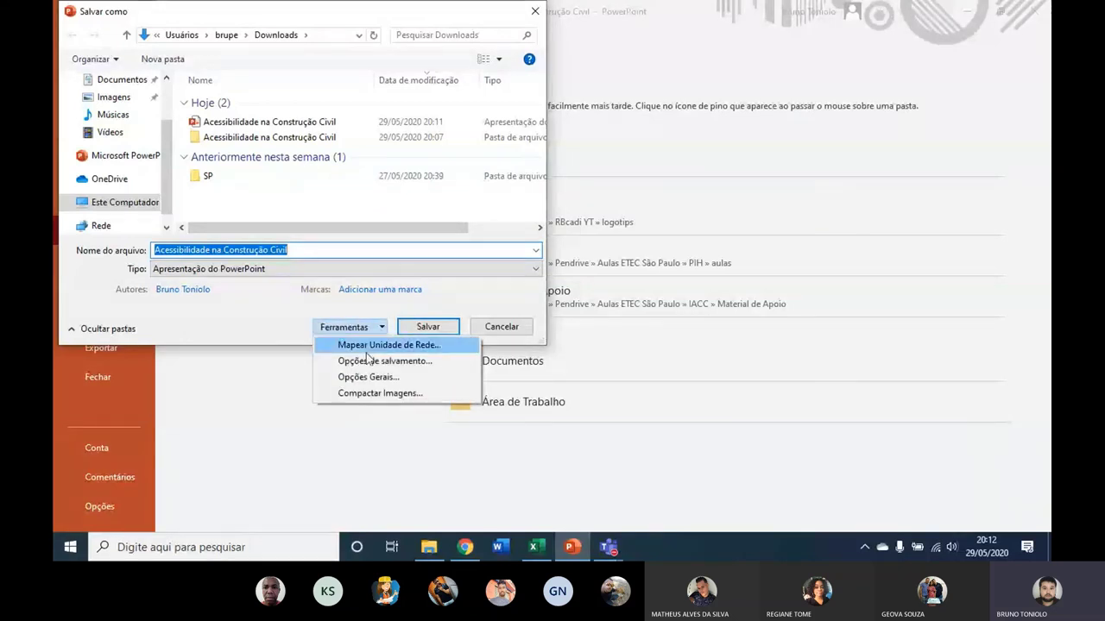
{"action": "left_click", "coordinate": [368, 361]}
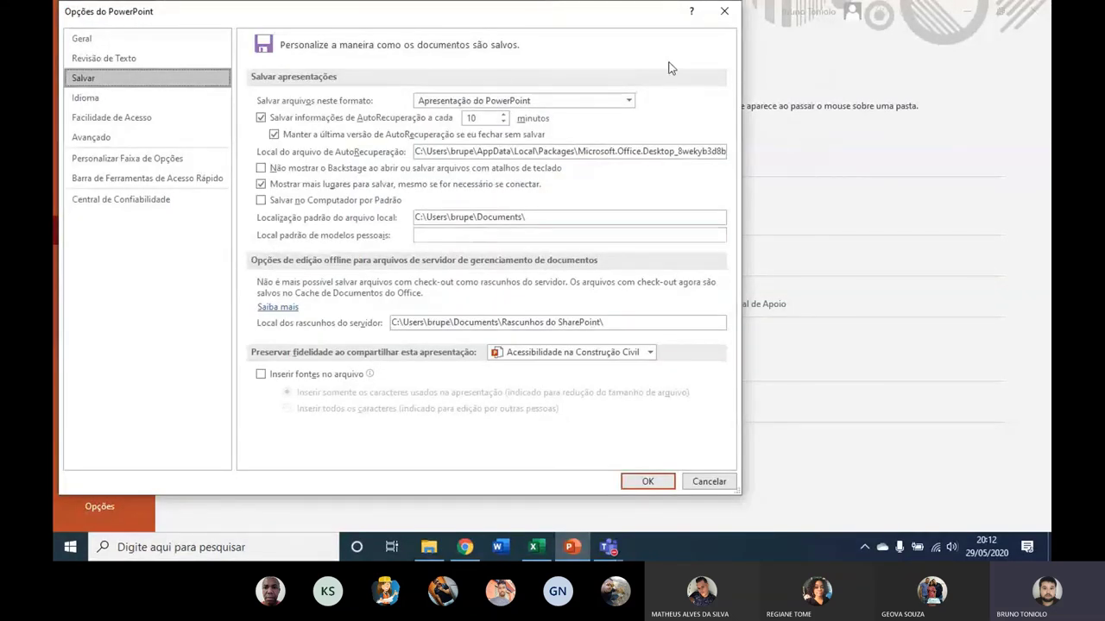
{"action": "left_click", "coordinate": [724, 11]}
Enter a protection password and a write password for the presentation in the Opções Gerais of the save dialog.
{"action": "left_click", "coordinate": [345, 327]}
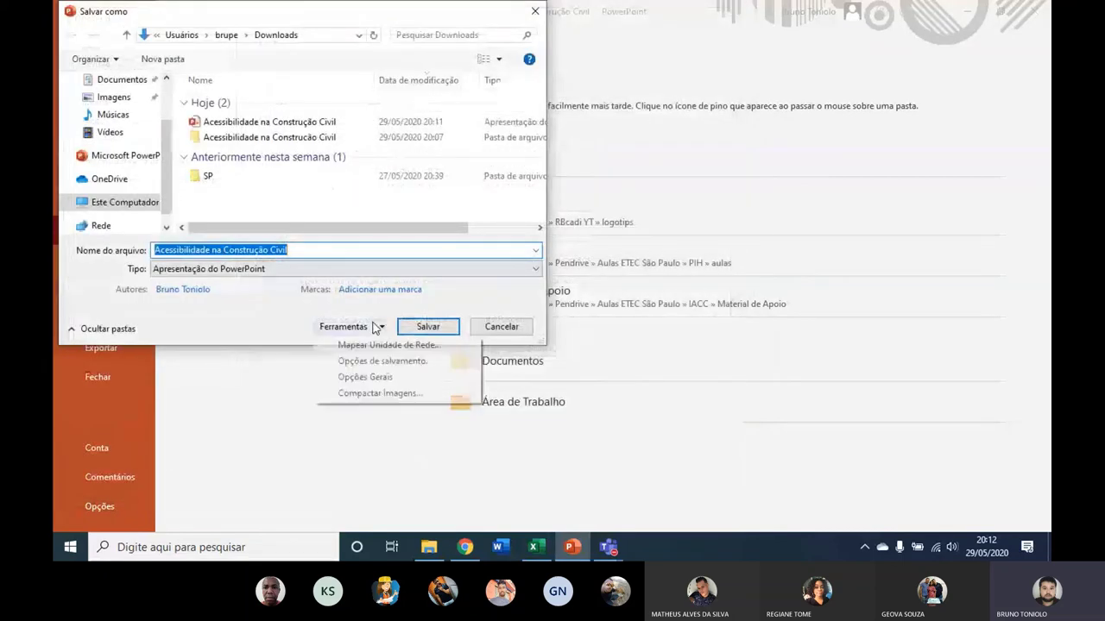
{"action": "left_click", "coordinate": [366, 377]}
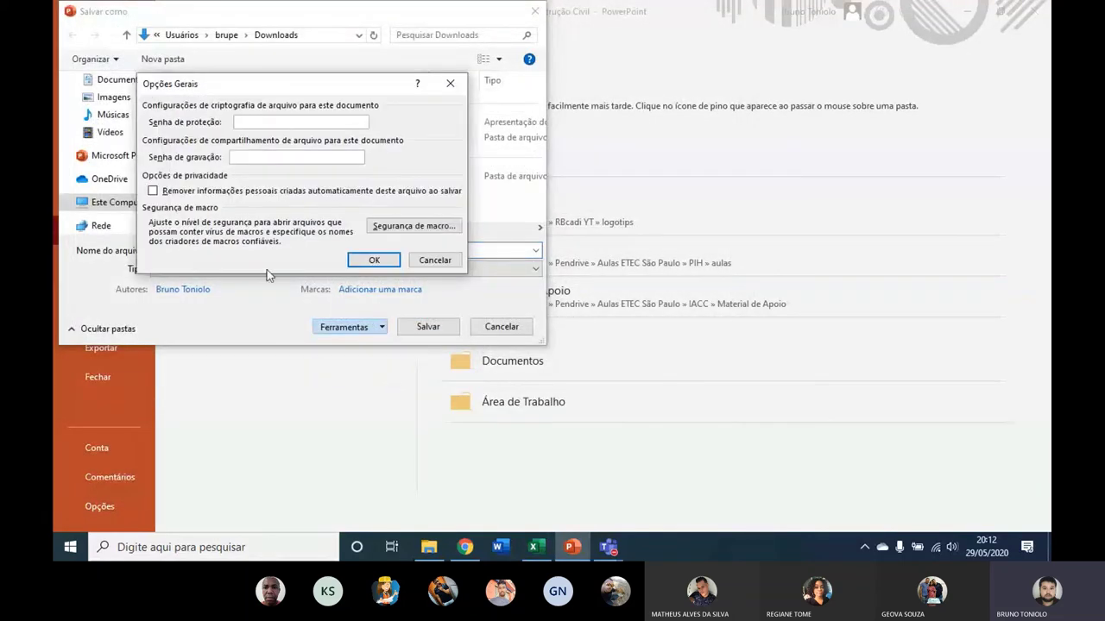
{"action": "key", "text": "Escape"}
{"action": "left_click", "coordinate": [370, 328]}
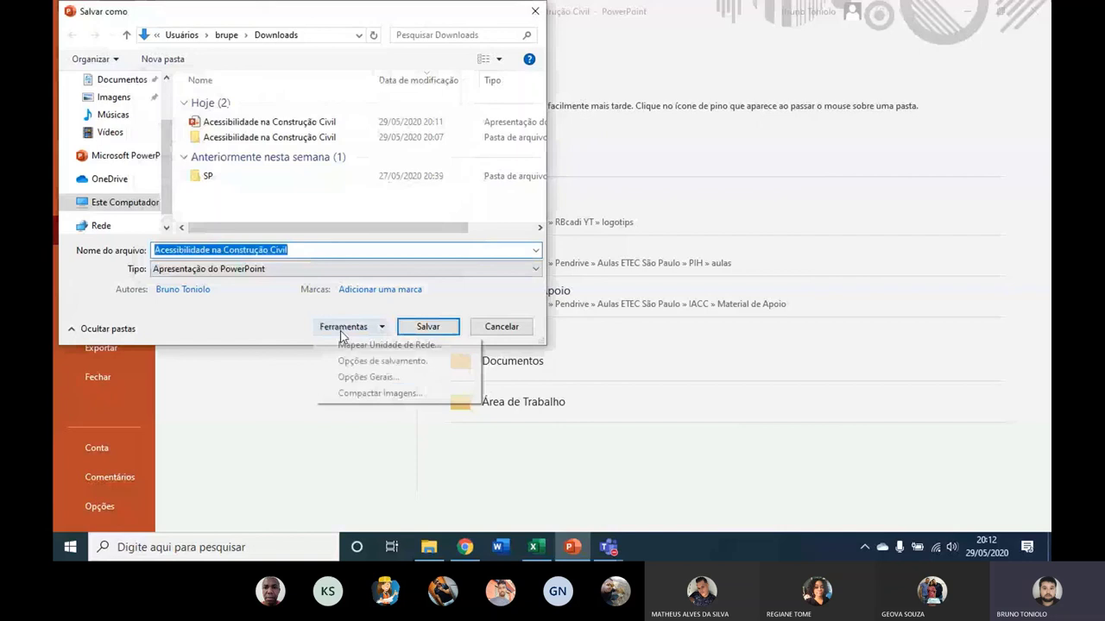
{"action": "left_click", "coordinate": [359, 379]}
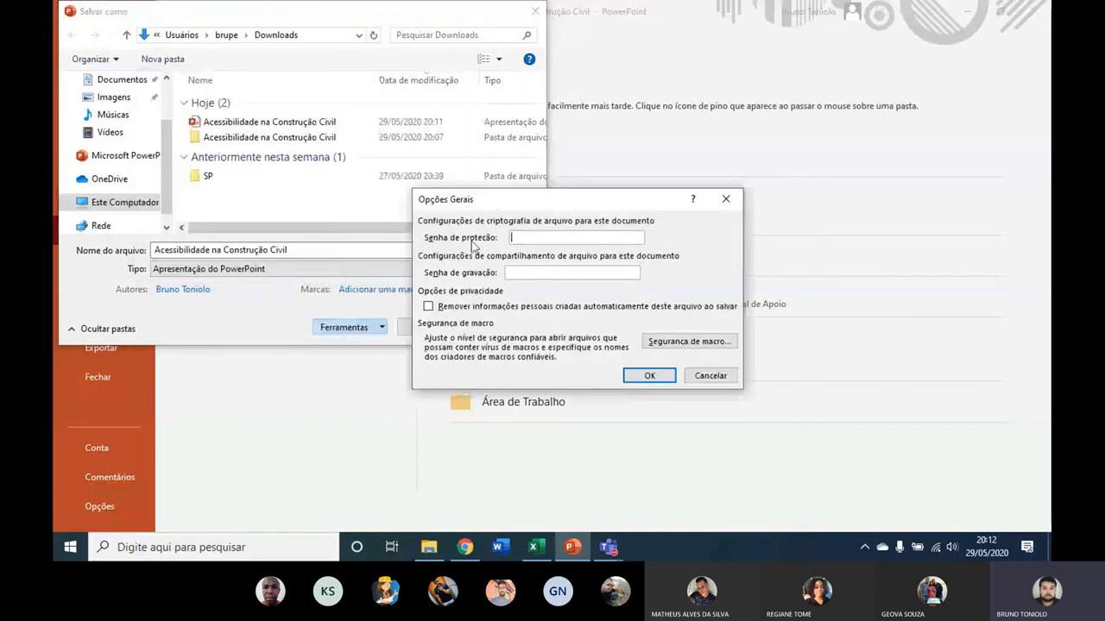
{"action": "left_click", "coordinate": [533, 238]}
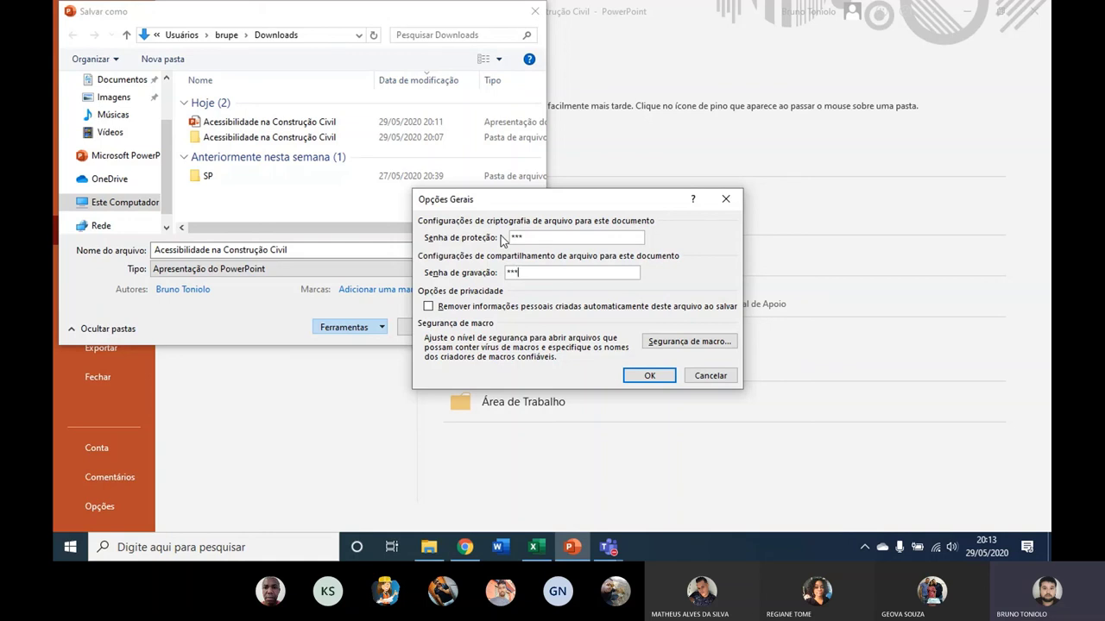
Re-enter the protection and write passwords to confirm them, and save the presentation over the existing file in Downloads.
{"action": "left_click", "coordinate": [647, 375]}
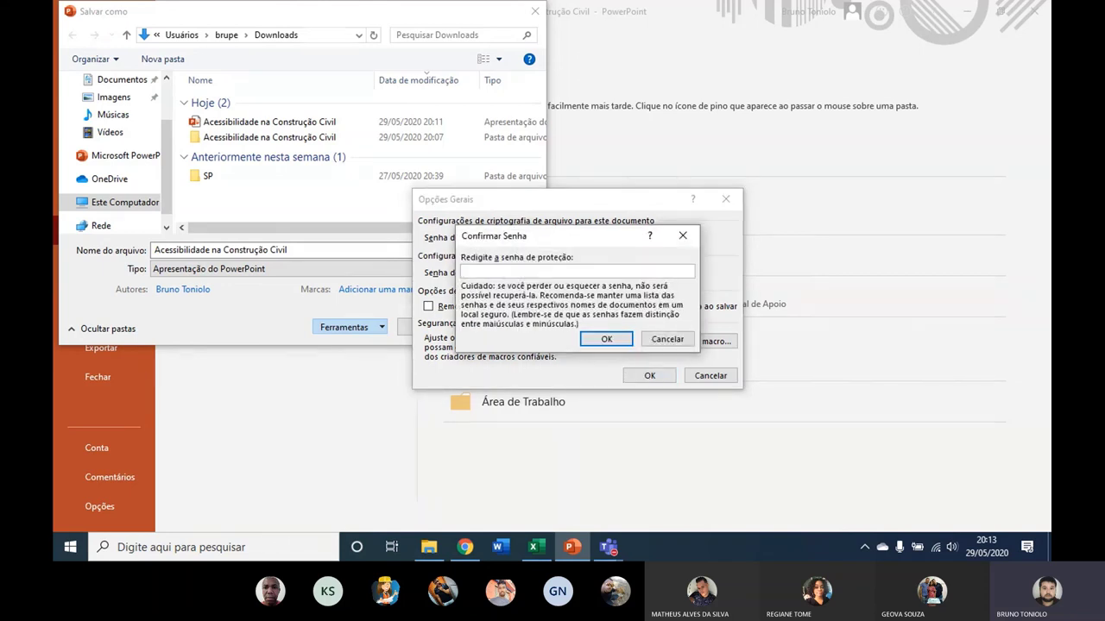
{"action": "left_click", "coordinate": [606, 338]}
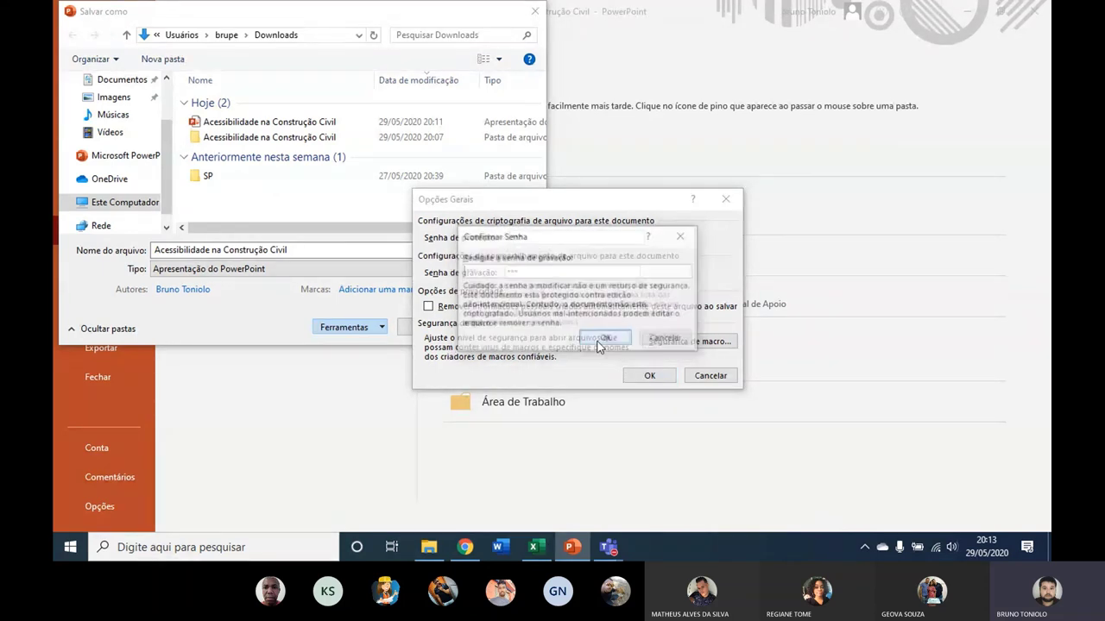
{"action": "type", "text": "1"}
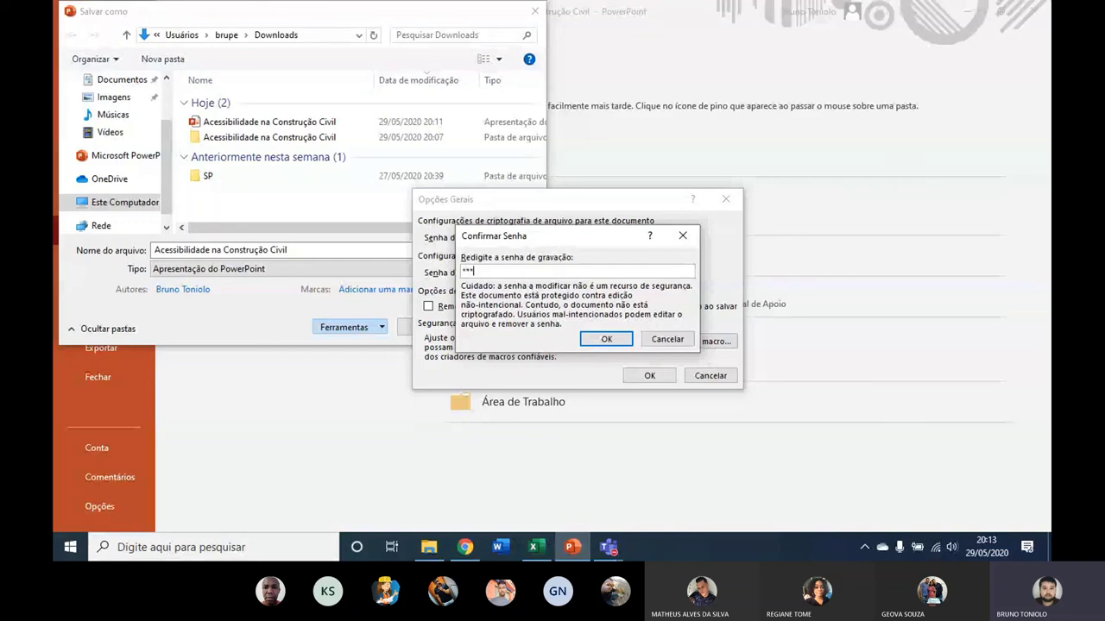
{"action": "left_click", "coordinate": [606, 338]}
{"action": "key", "text": "Return"}
{"action": "left_click", "coordinate": [426, 328]}
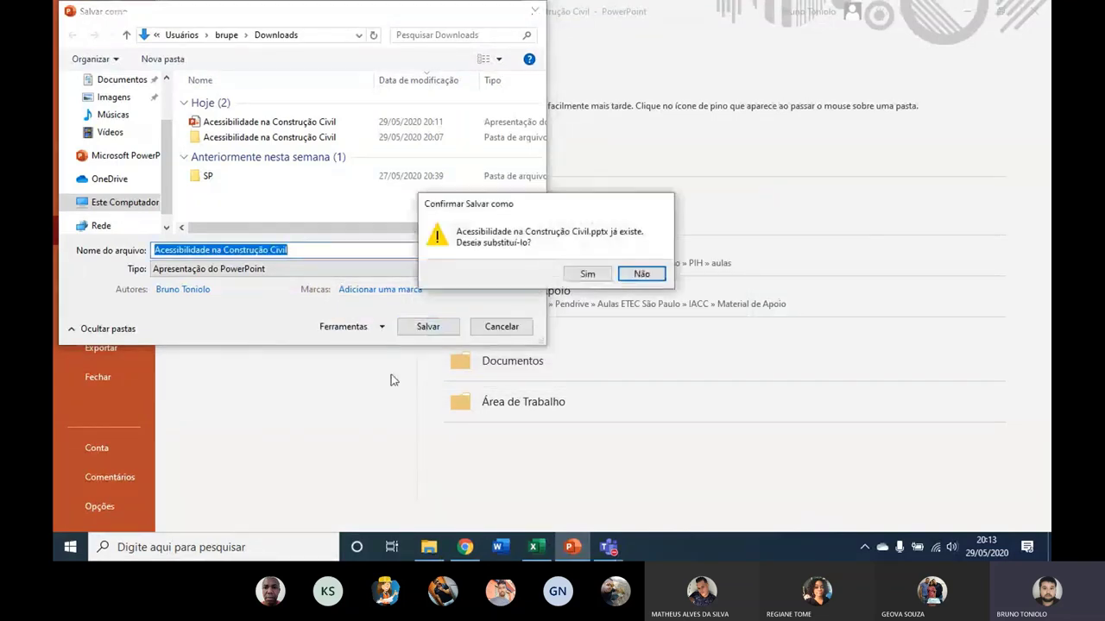
{"action": "left_click", "coordinate": [570, 275]}
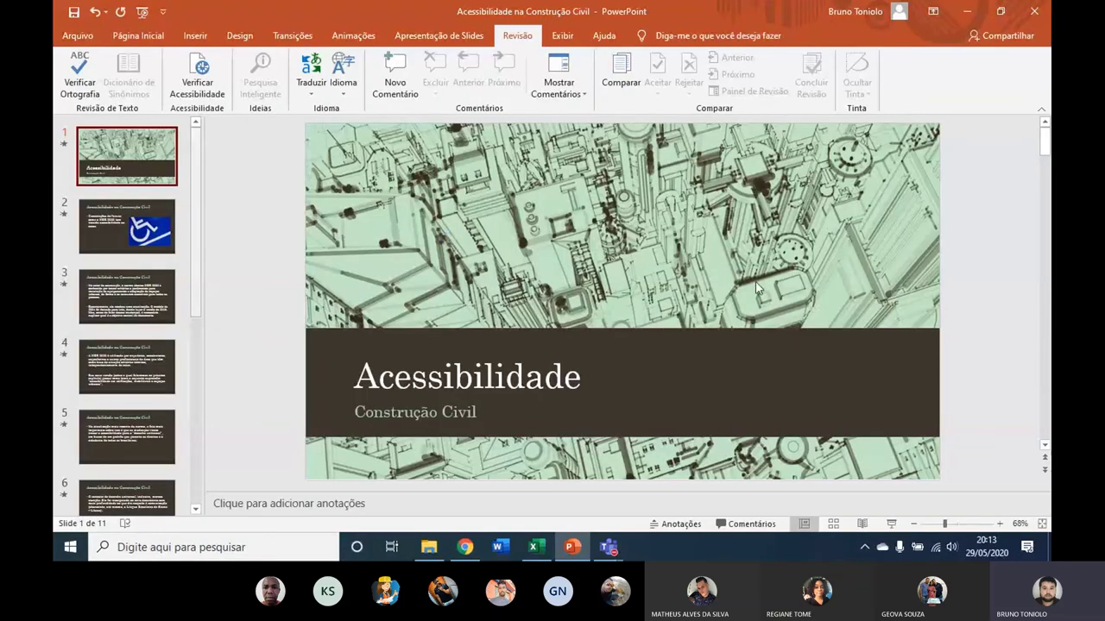
Switch to the Downloads folder, try to open Acessibilidade na Construção Civil with a wrong protection password, and close PowerPoint.
{"action": "key", "text": "alt+Tab"}
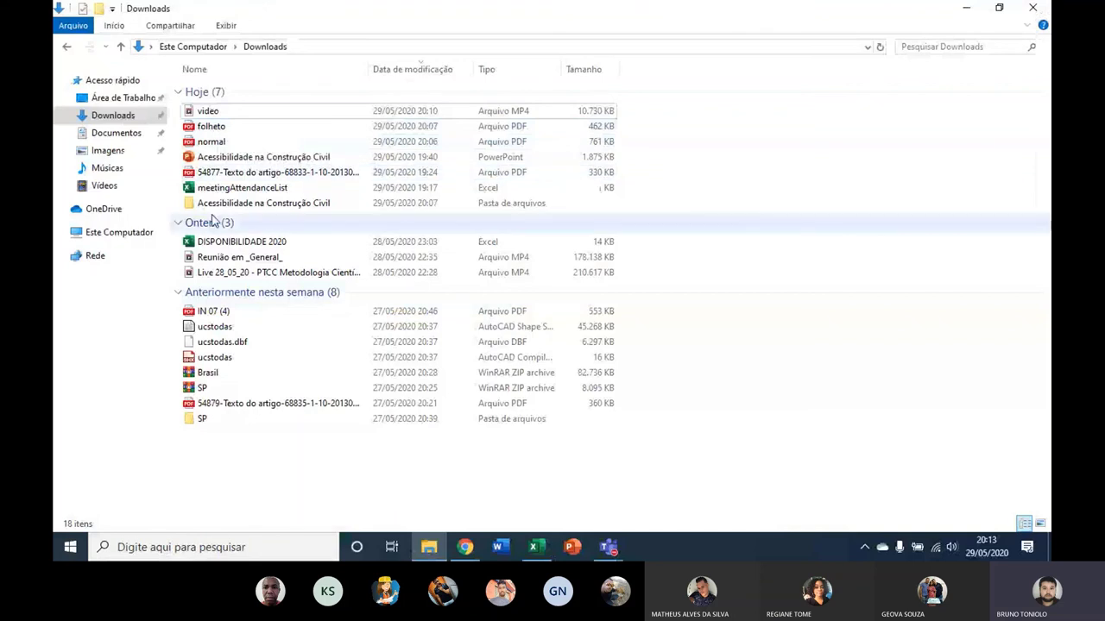
{"action": "left_click", "coordinate": [226, 161]}
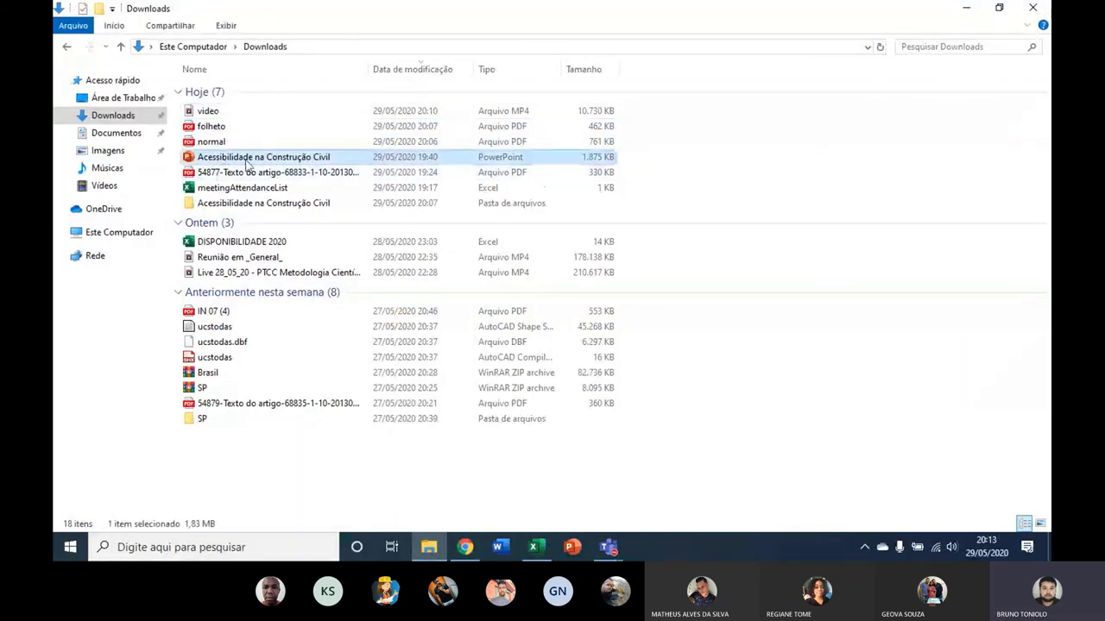
{"action": "double_click", "coordinate": [244, 158]}
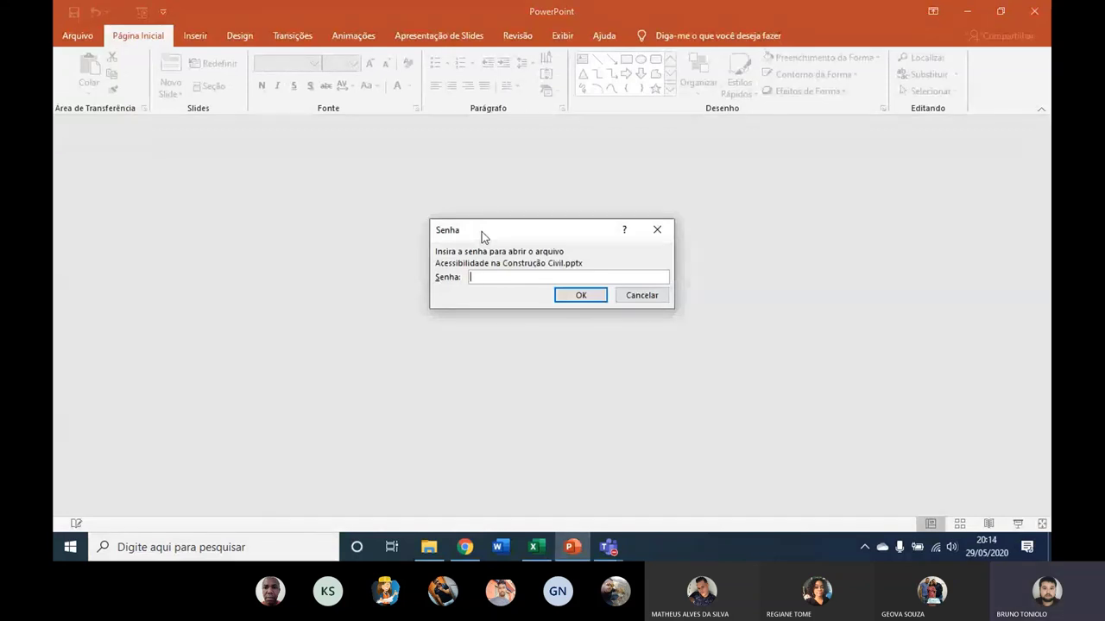
{"action": "type", "text": "***"}
{"action": "key", "text": "Return"}
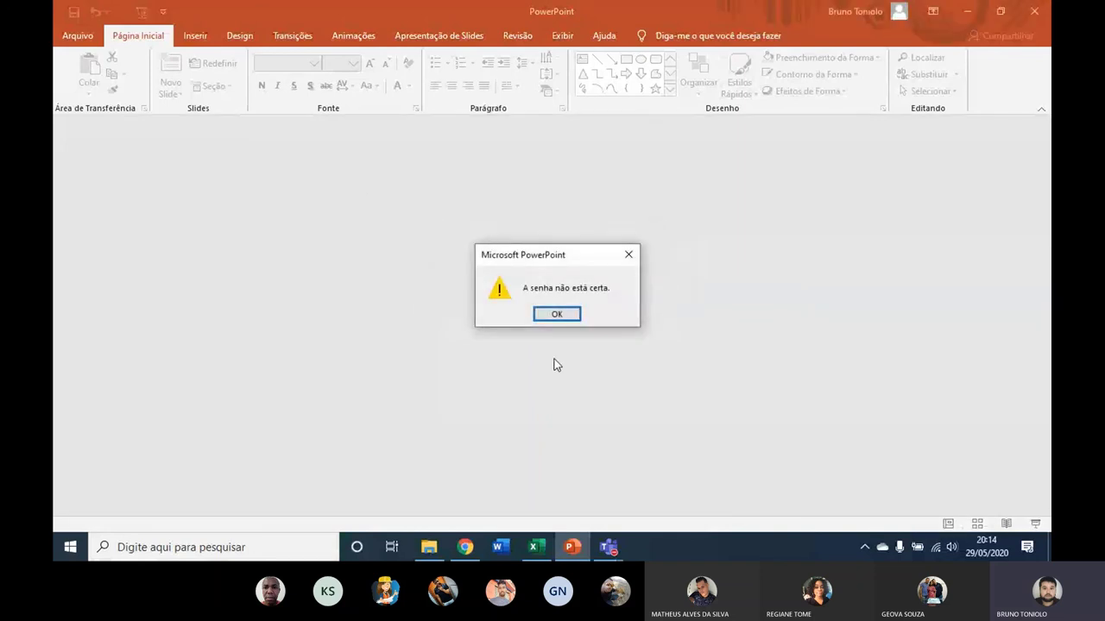
{"action": "left_click", "coordinate": [554, 314]}
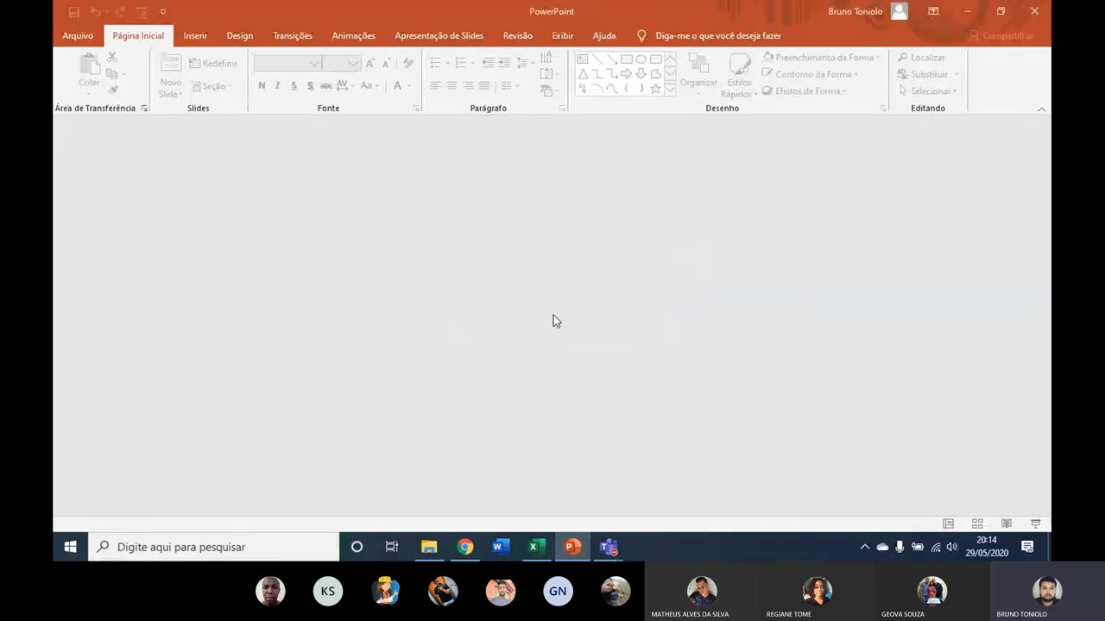
{"action": "left_click", "coordinate": [1034, 11]}
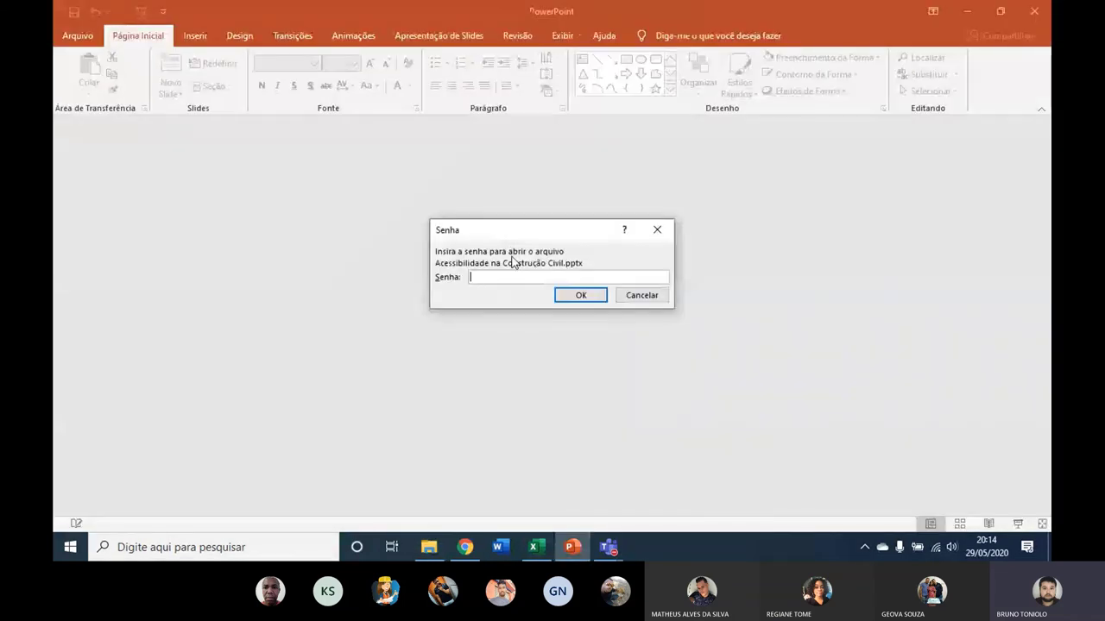
Open the Acessibilidade na Construção Civil presentation for editing by entering its protection password and write password.
{"action": "type", "text": "*"}
{"action": "key", "text": "Return"}
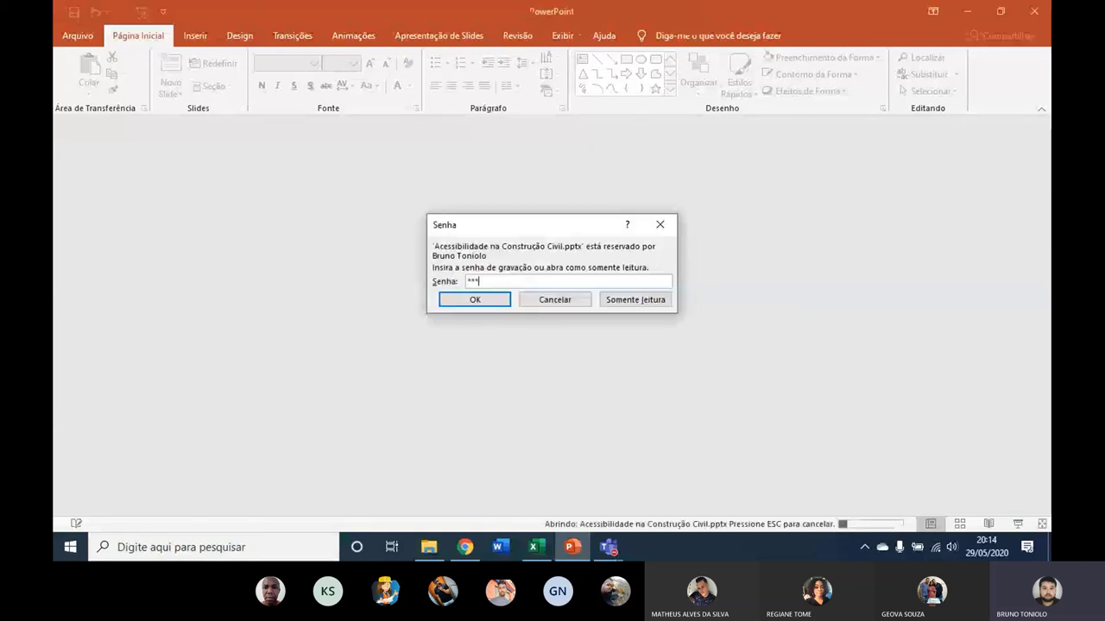
{"action": "type", "text": "***"}
{"action": "key", "text": "Return"}
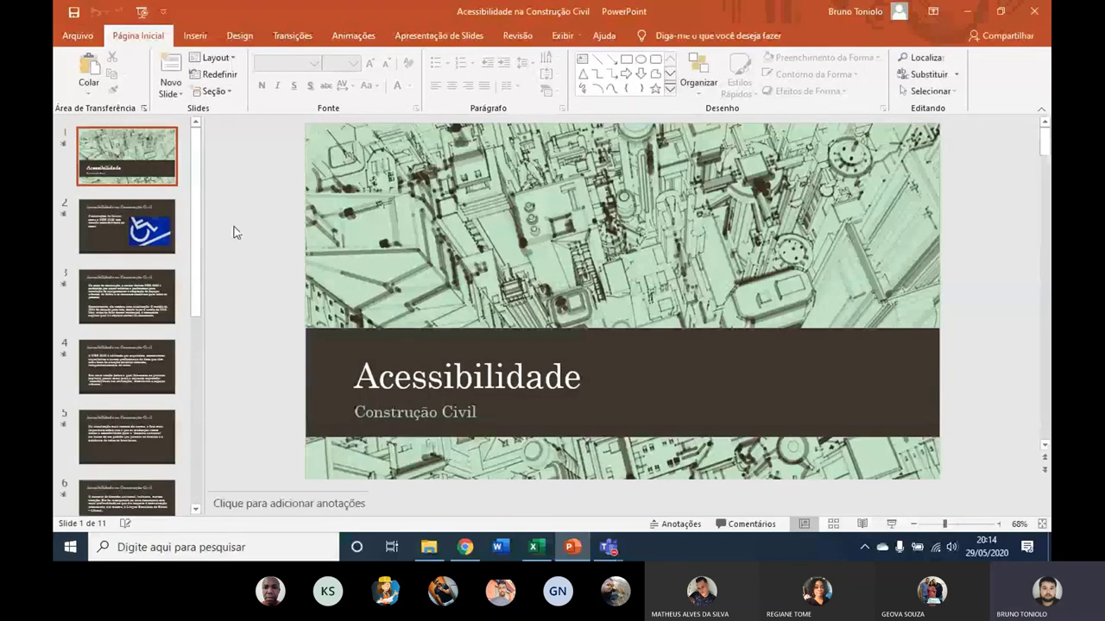
Recolor the wheelchair symbol picture on slide 2 with the light orange-red variation and save the presentation.
{"action": "left_click", "coordinate": [170, 239]}
{"action": "left_click", "coordinate": [428, 297]}
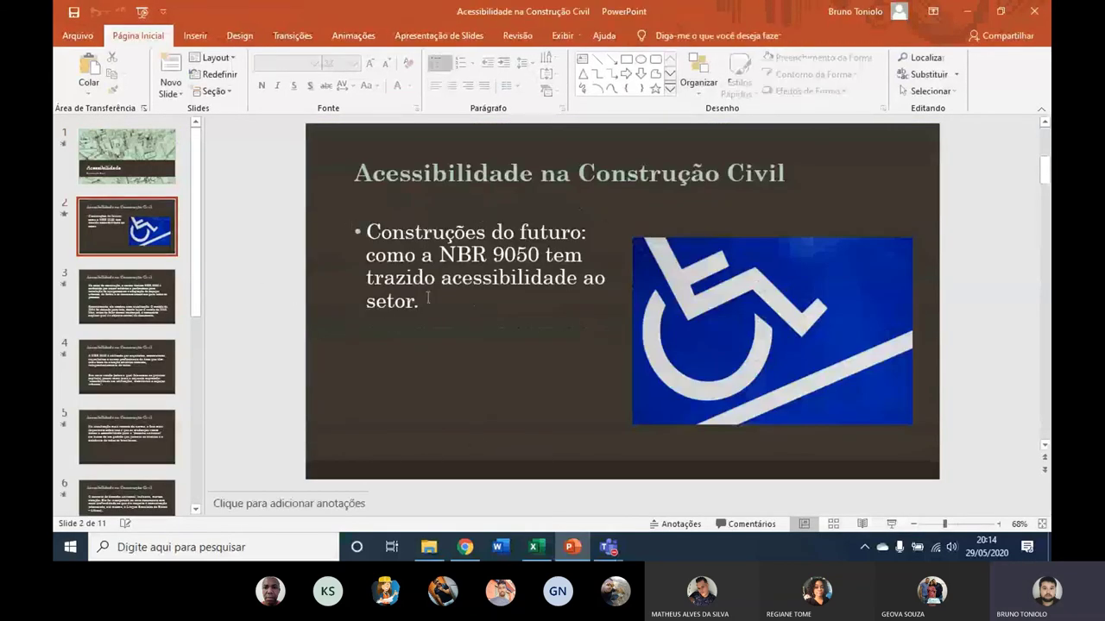
{"action": "left_click", "coordinate": [743, 350]}
{"action": "left_click", "coordinate": [674, 36]}
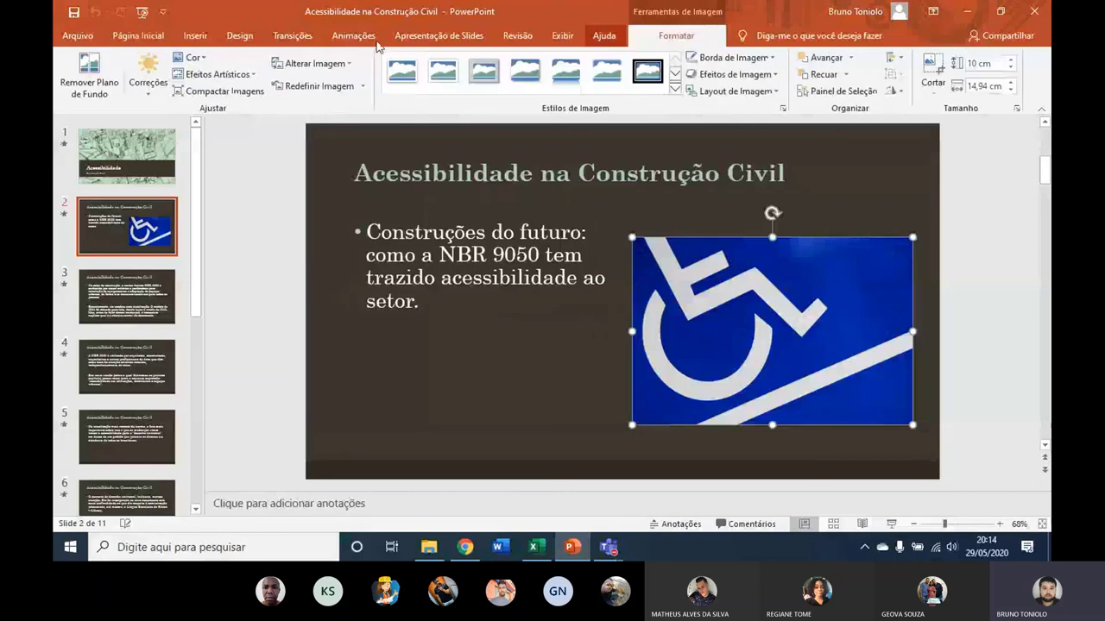
{"action": "left_click", "coordinate": [191, 57]}
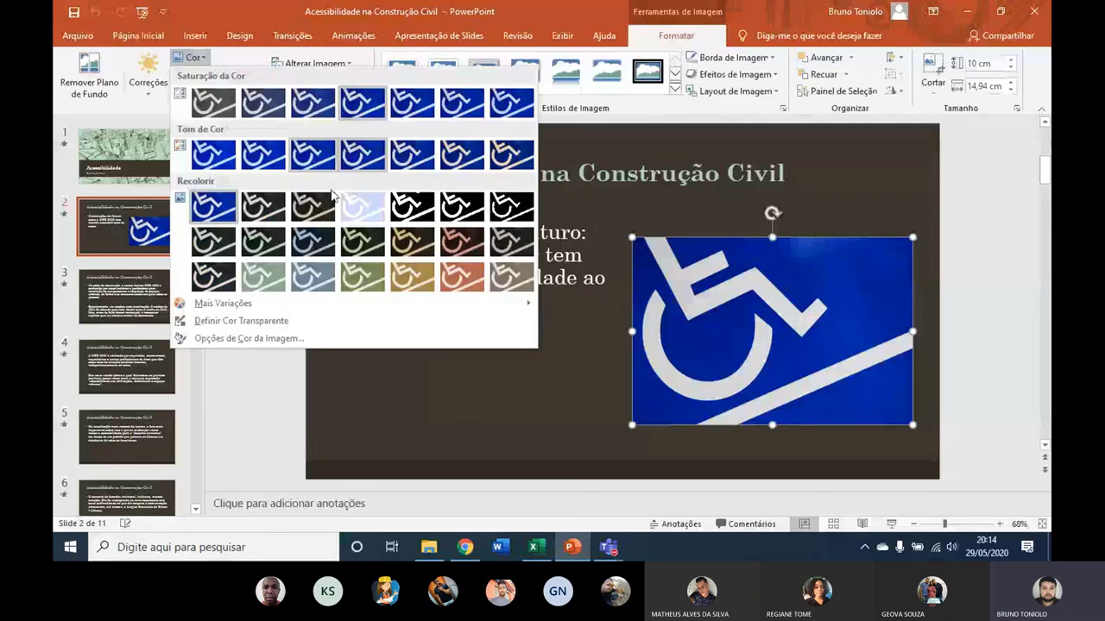
{"action": "left_click", "coordinate": [462, 277]}
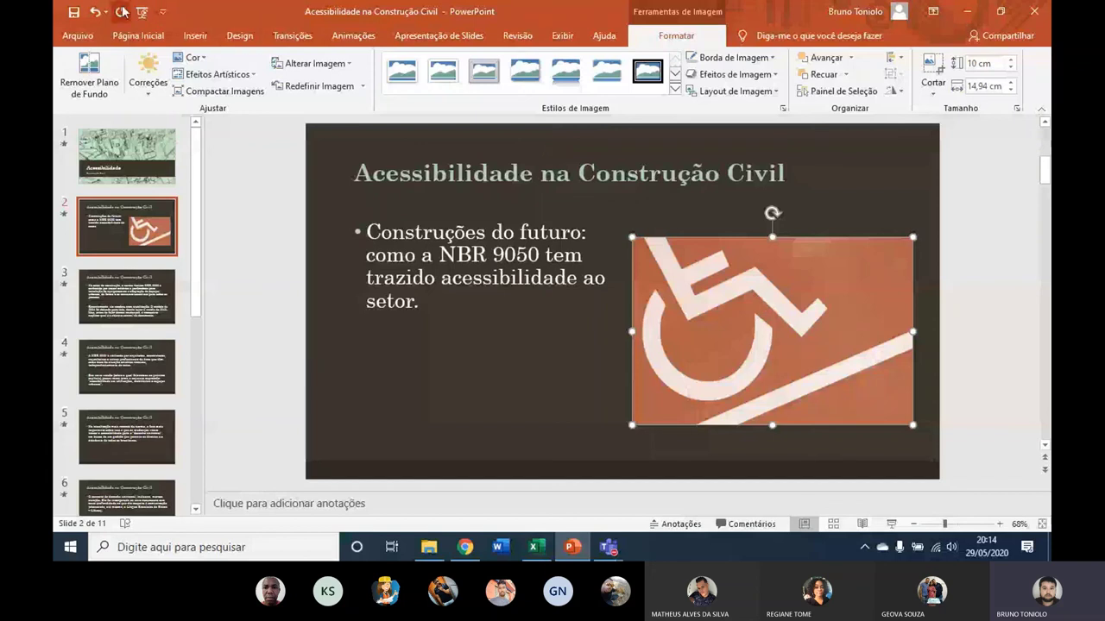
{"action": "left_click", "coordinate": [74, 12]}
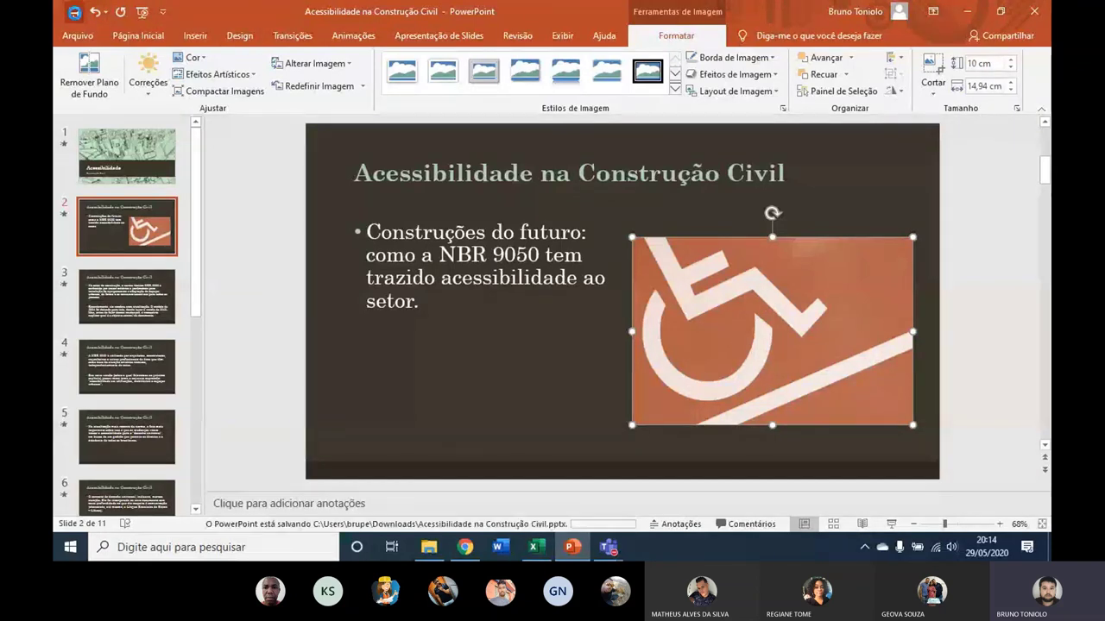
{"action": "left_click", "coordinate": [73, 12]}
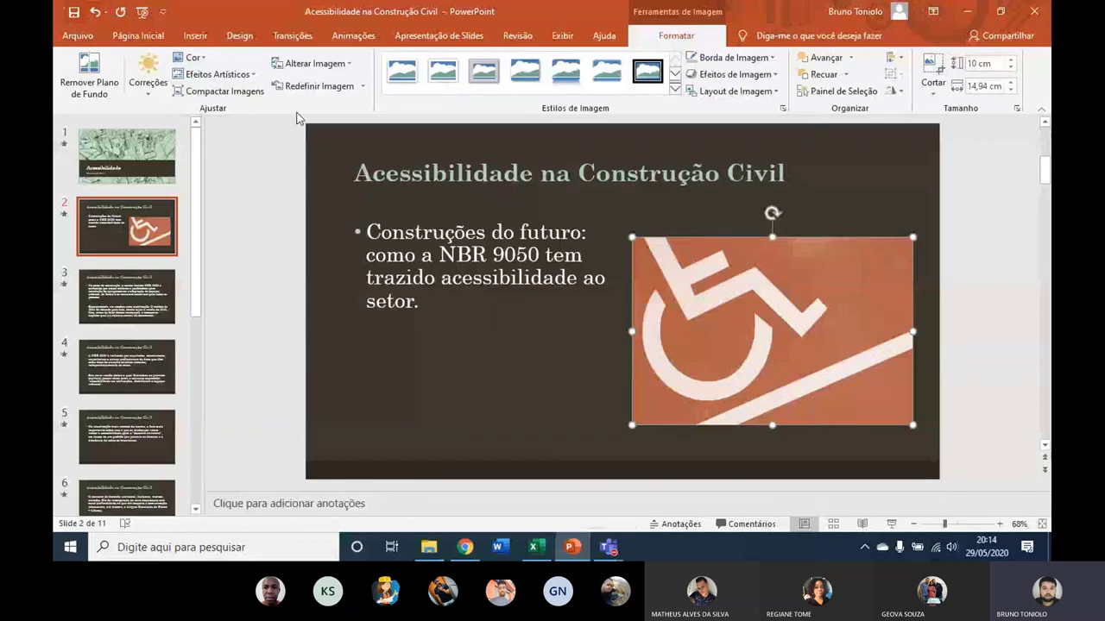
Undo the picture's recoloring on slide 2 and close the presentation without saving the changes.
{"action": "key", "text": "ctrl+z"}
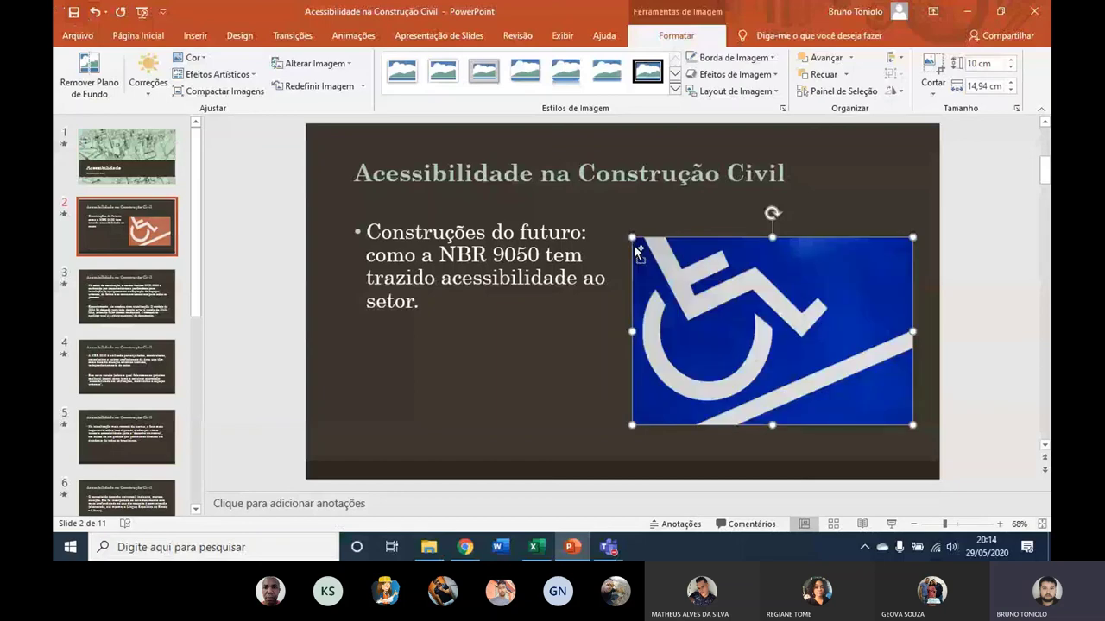
{"action": "left_click", "coordinate": [397, 281]}
{"action": "left_click", "coordinate": [1034, 12]}
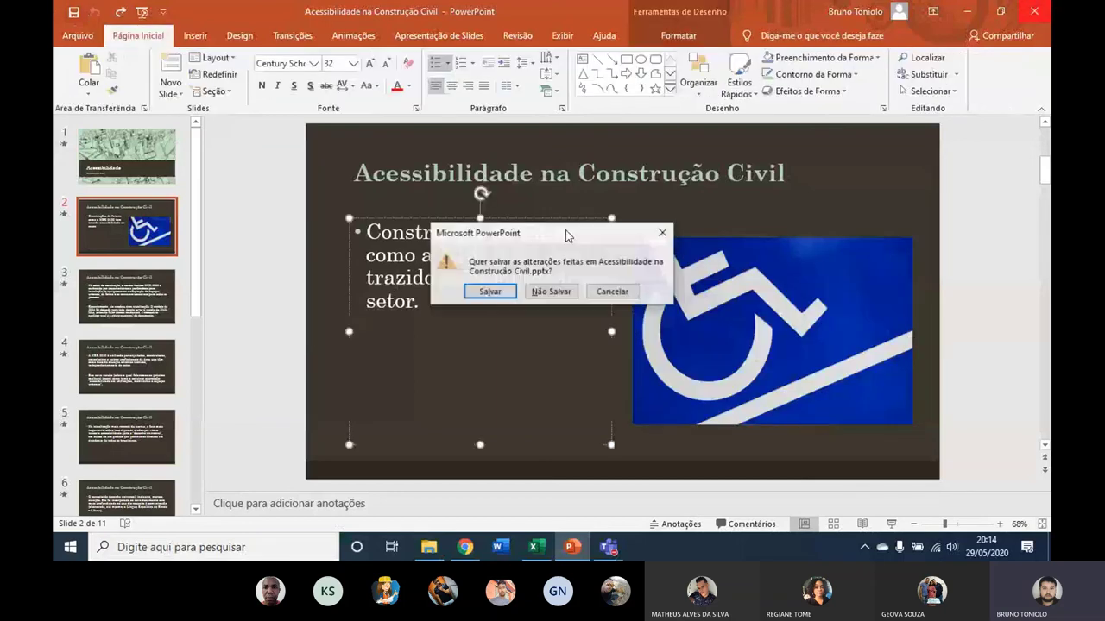
{"action": "left_click", "coordinate": [556, 291]}
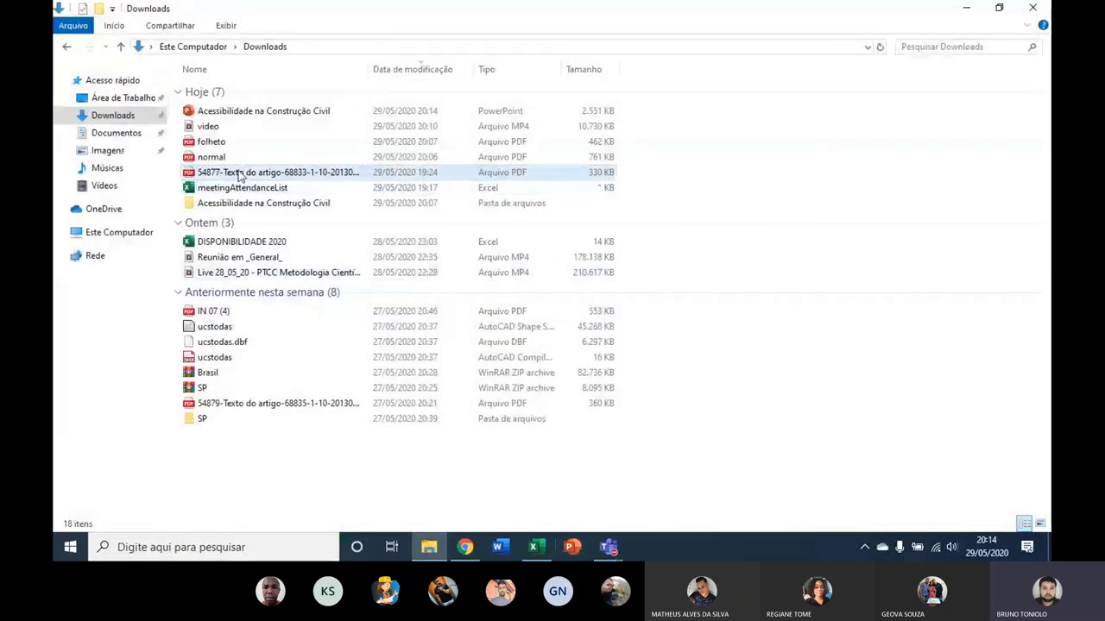
Set the read-only attribute on the Acessibilidade na Construção Civil PowerPoint file in the Downloads folder and apply it.
{"action": "left_click", "coordinate": [212, 157]}
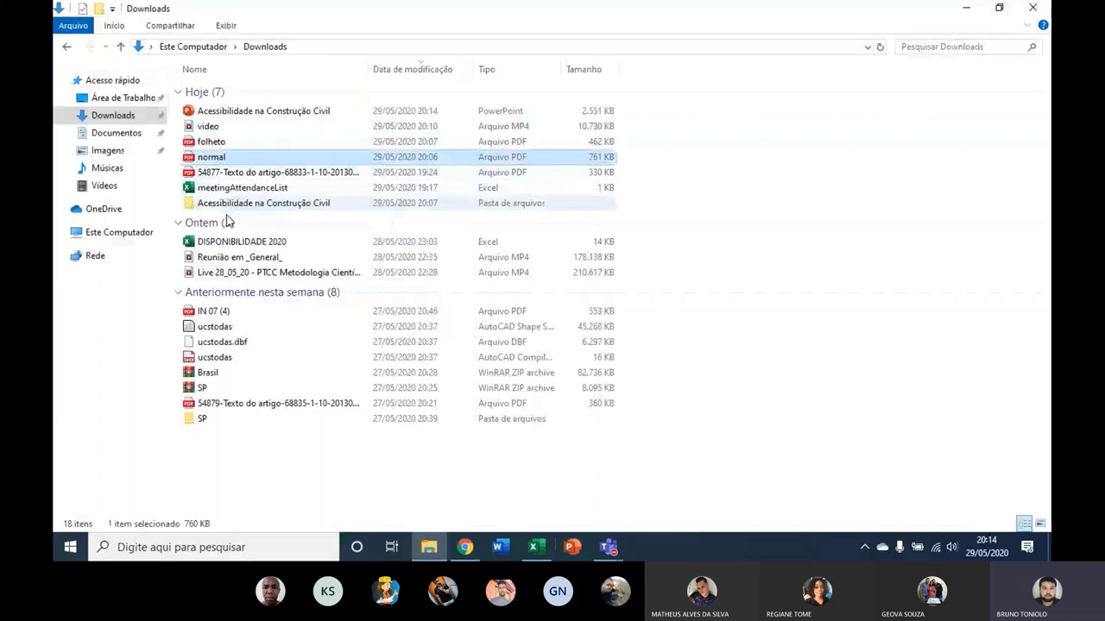
{"action": "double_click", "coordinate": [221, 110]}
{"action": "right_click", "coordinate": [221, 110]}
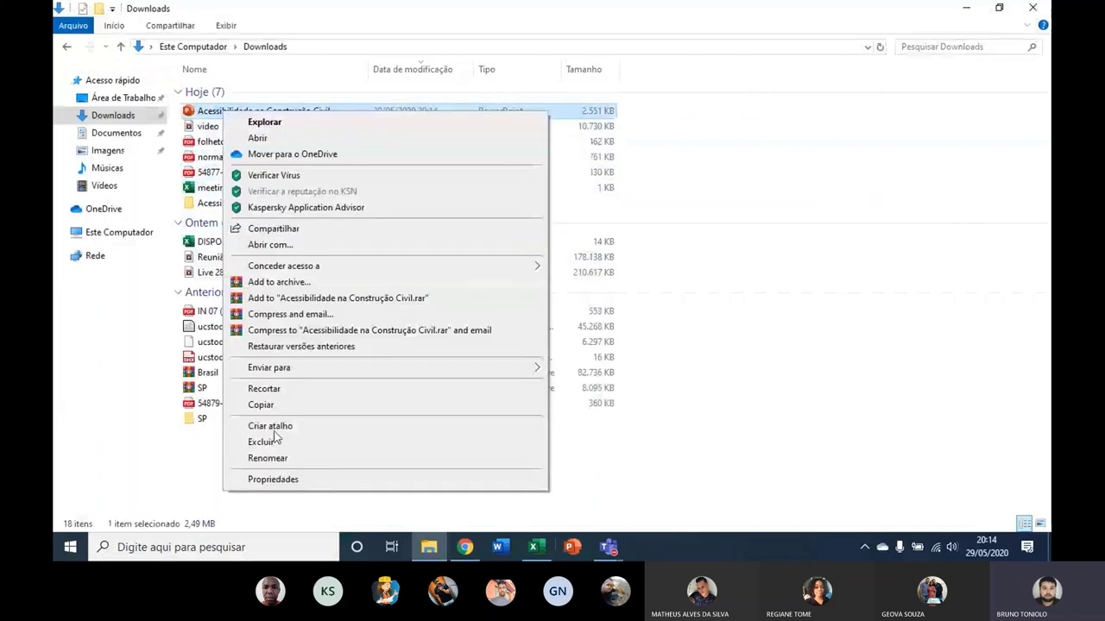
{"action": "left_click", "coordinate": [284, 481]}
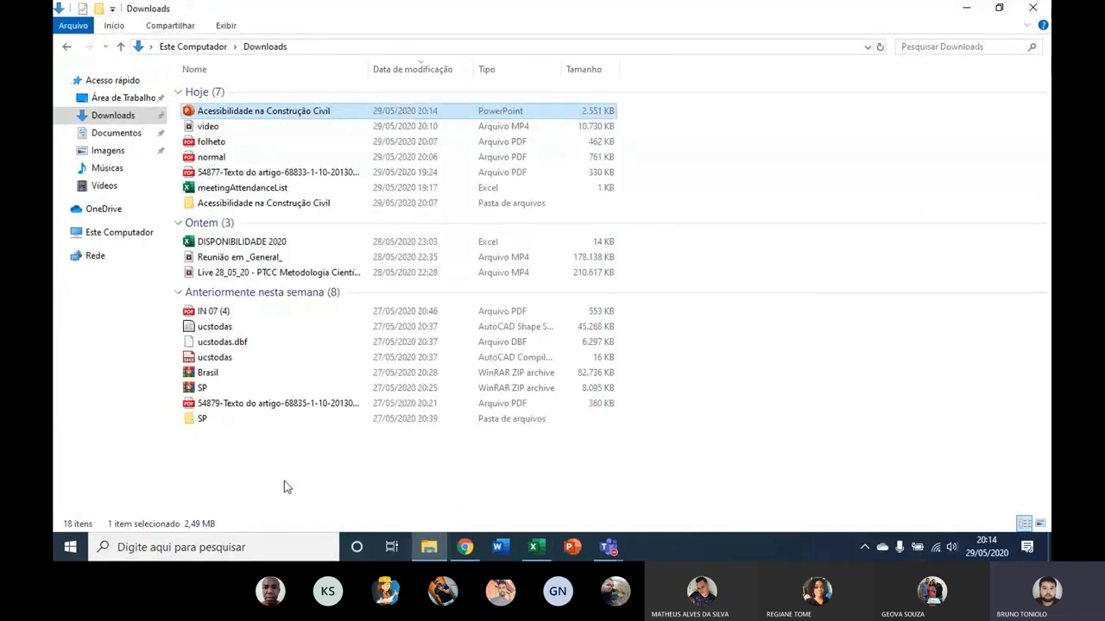
{"action": "left_click", "coordinate": [321, 398]}
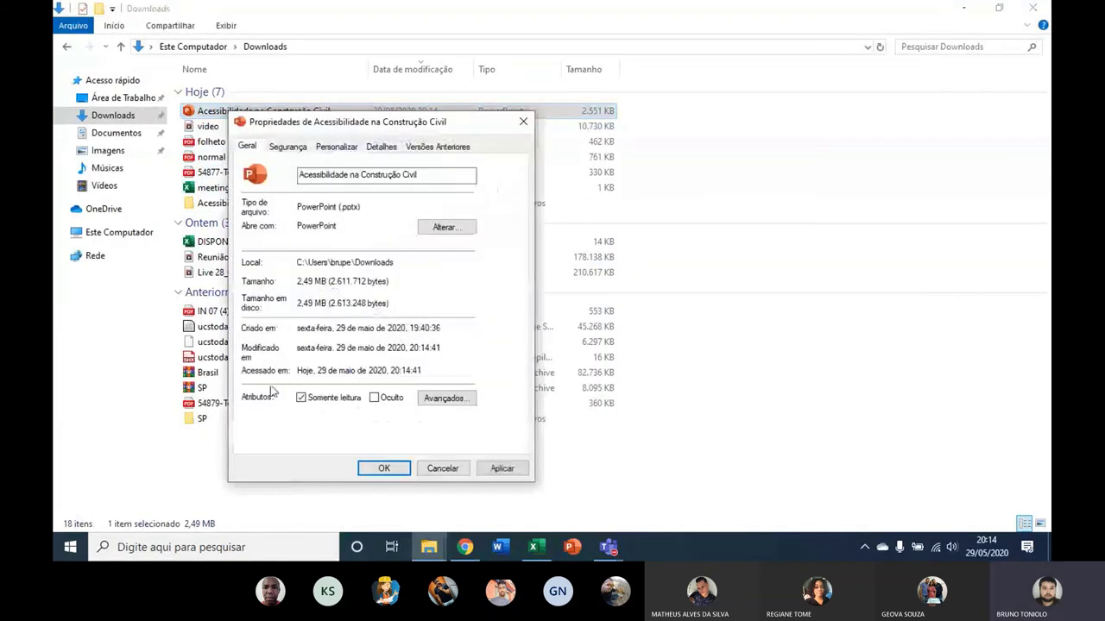
{"action": "left_click", "coordinate": [504, 470]}
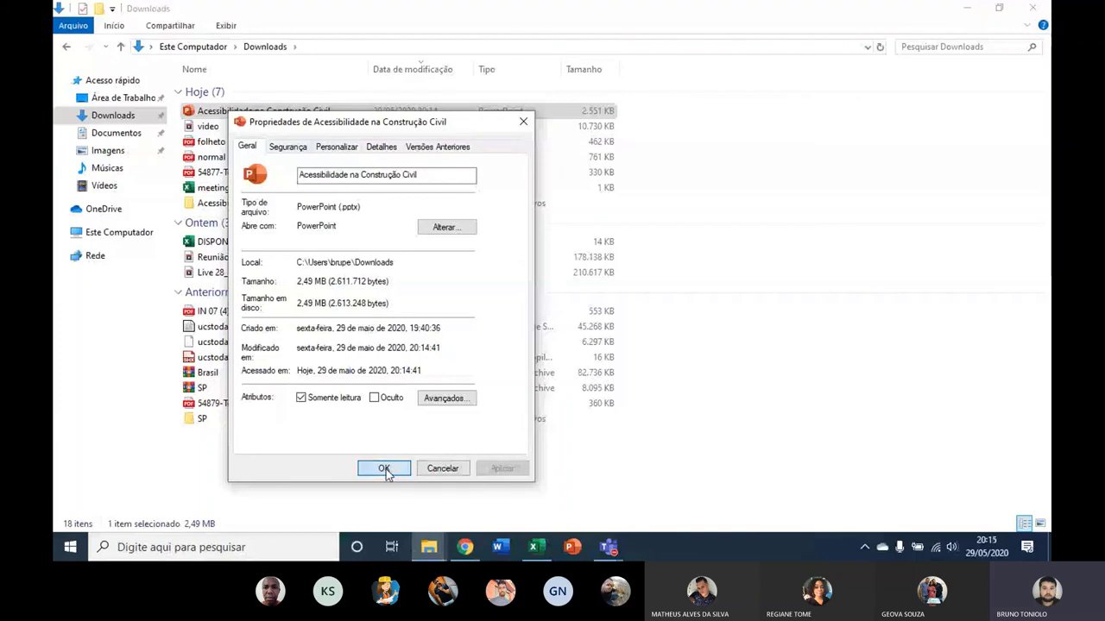
{"action": "left_click", "coordinate": [388, 471]}
Open the Acessibilidade na Construção Civil presentation by entering its protection password and write password.
{"action": "double_click", "coordinate": [275, 112]}
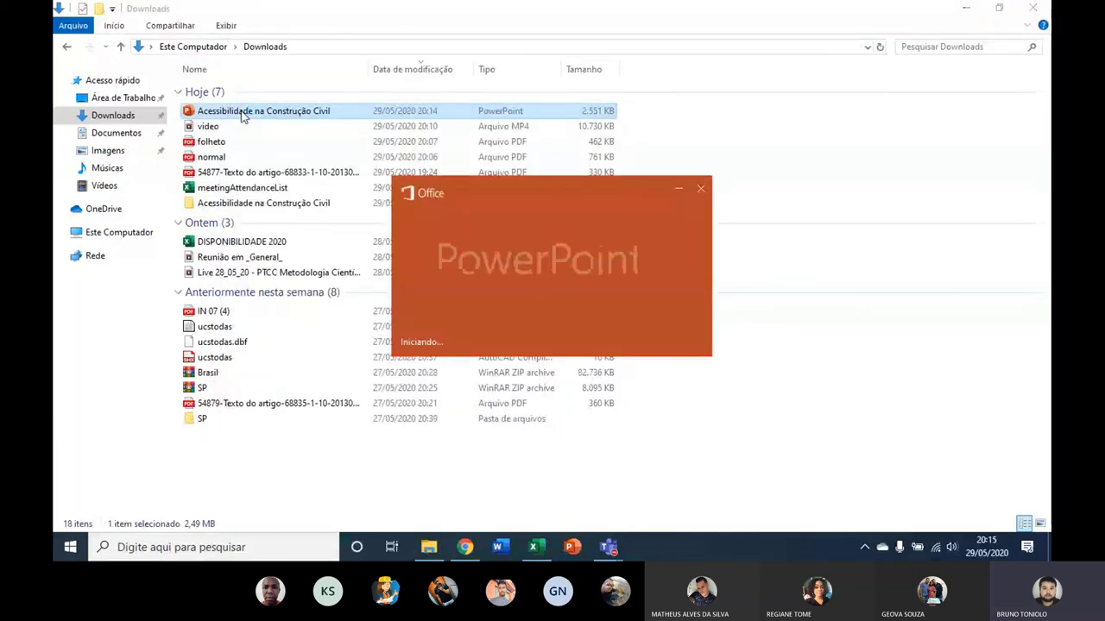
{"action": "type", "text": "*"}
{"action": "key", "text": "Return"}
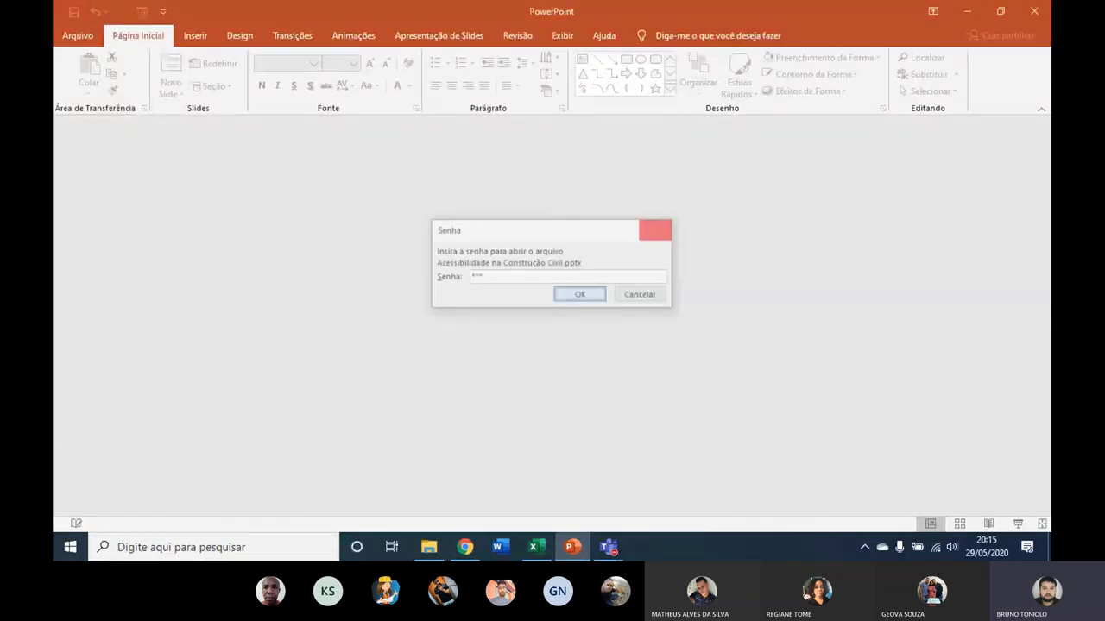
{"action": "type", "text": "***"}
{"action": "key", "text": "Return"}
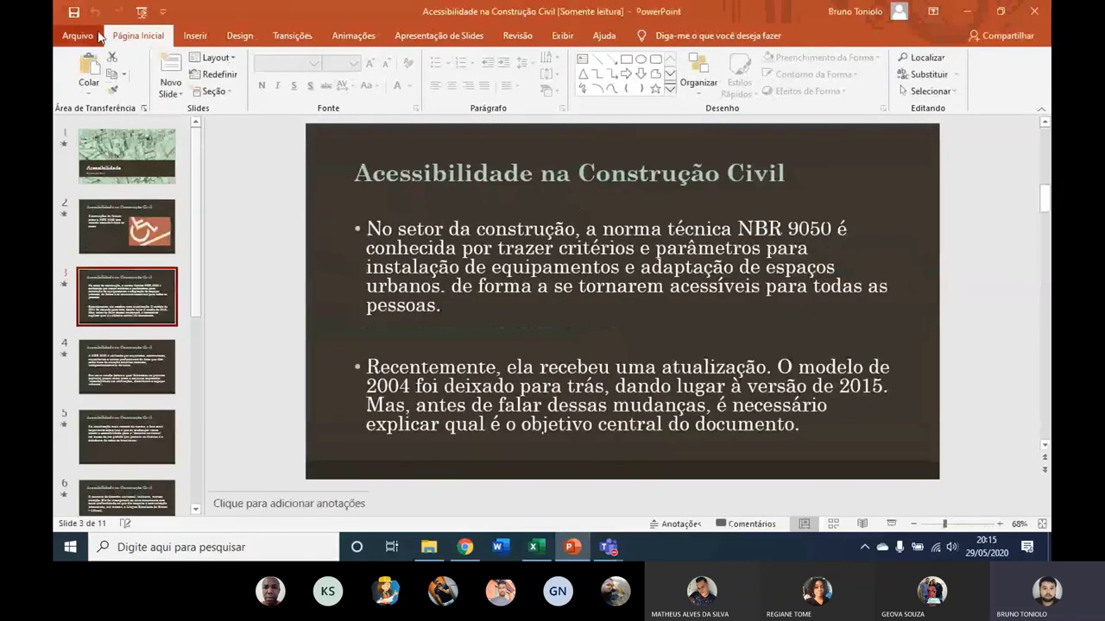
Try to save the read-only presentation under its existing name.
{"action": "left_click", "coordinate": [75, 12]}
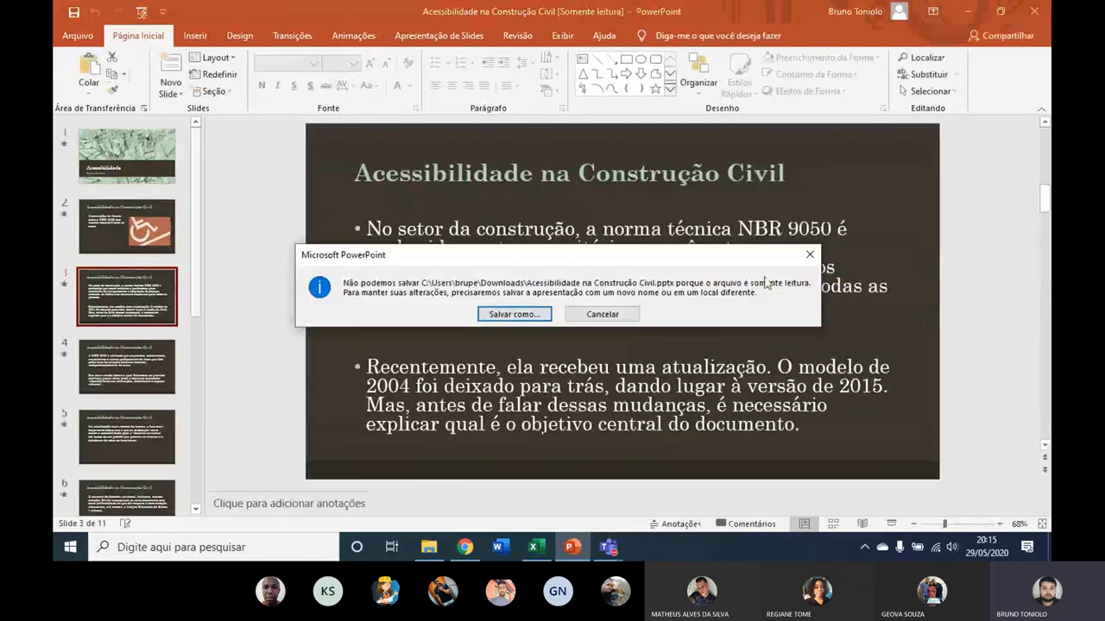
{"action": "left_click", "coordinate": [503, 316]}
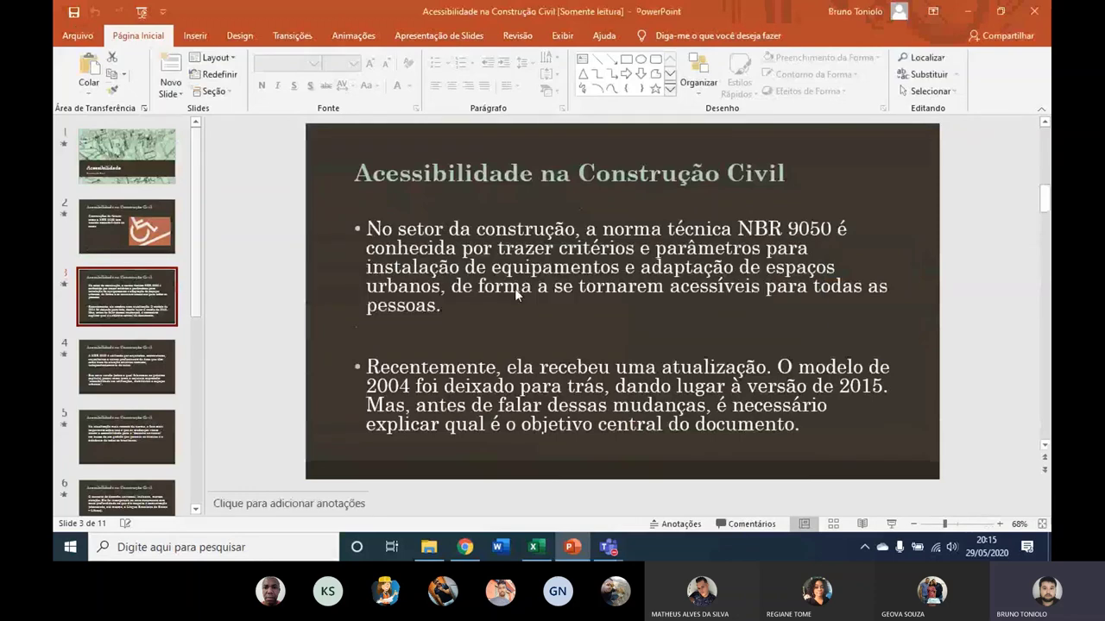
{"action": "left_click", "coordinate": [492, 325]}
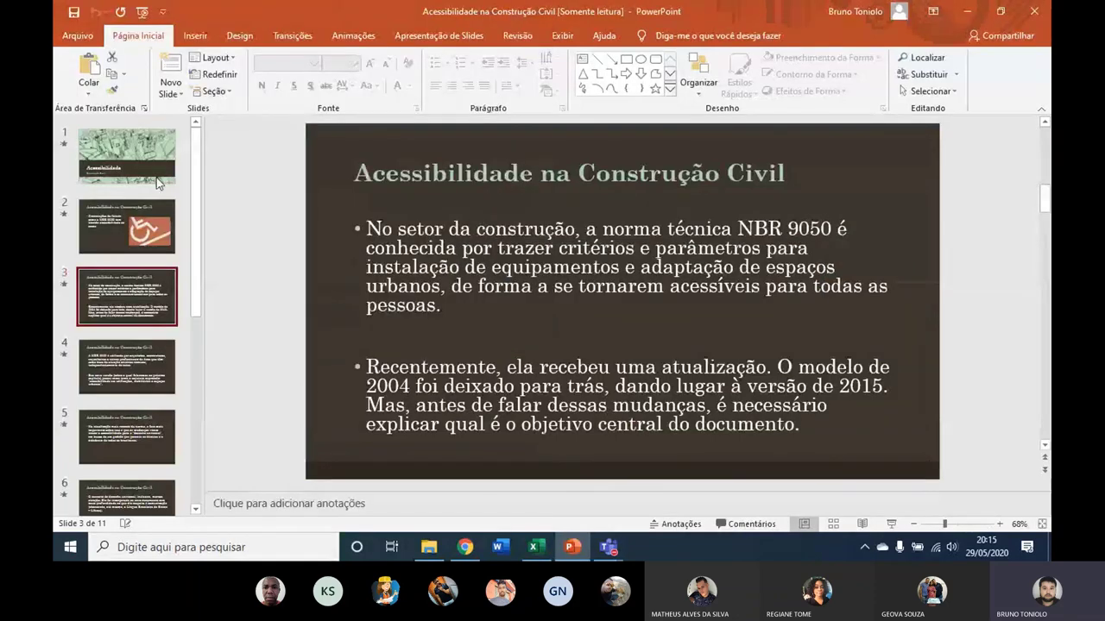
Look through the first three slides of the presentation and return to the title slide.
{"action": "left_click", "coordinate": [127, 156]}
{"action": "left_click", "coordinate": [133, 223]}
{"action": "key", "text": "Up"}
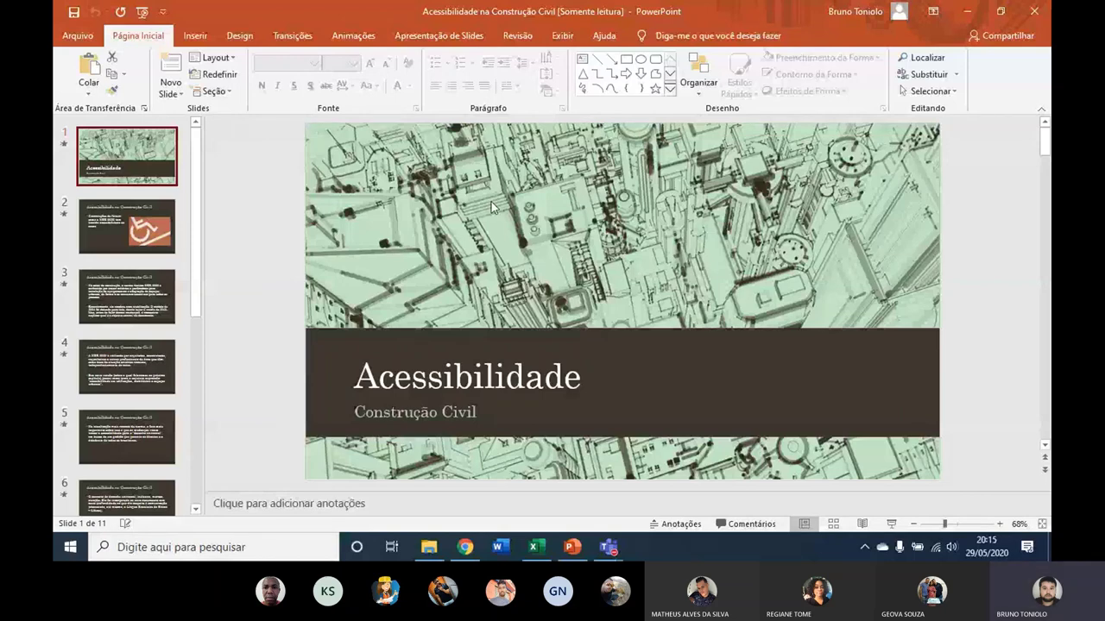
{"action": "key", "text": "Down"}
{"action": "key", "text": "Down"}
{"action": "key", "text": "Up"}
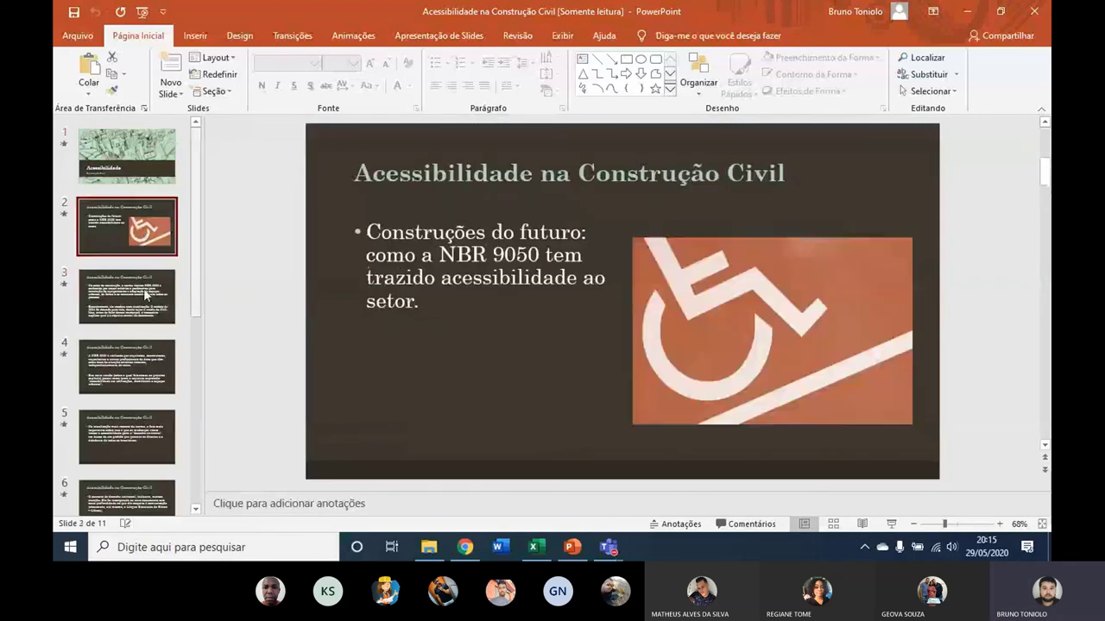
{"action": "key", "text": "Down"}
{"action": "key", "text": "Up"}
{"action": "key", "text": "Up"}
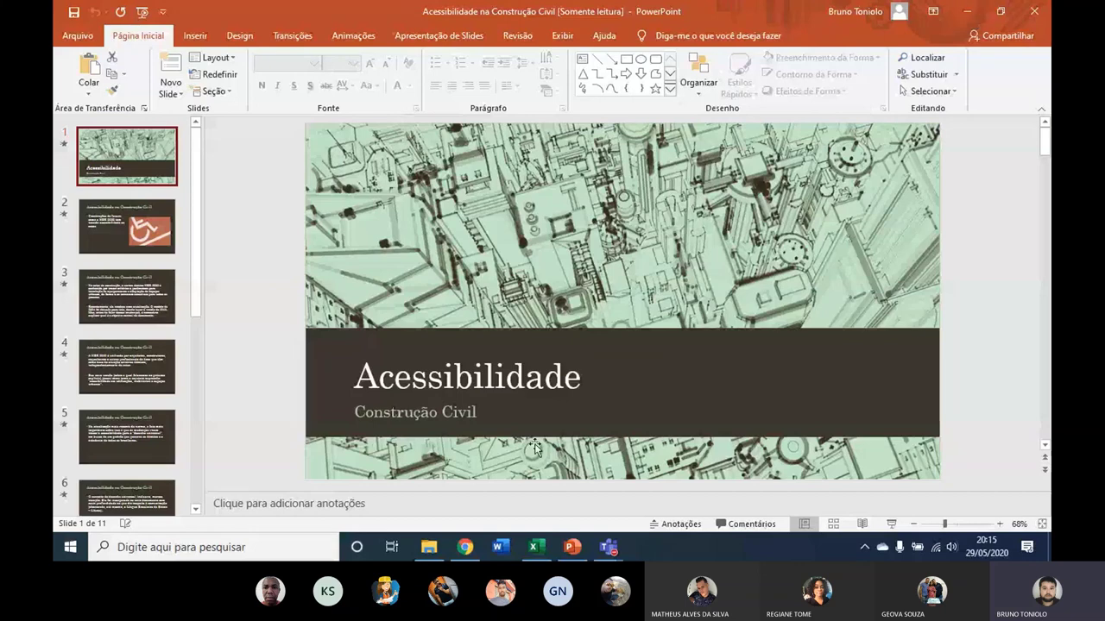
Switch to the Microsoft Teams meeting window and stop sharing the screen.
{"action": "mouse_move", "coordinate": [609, 548]}
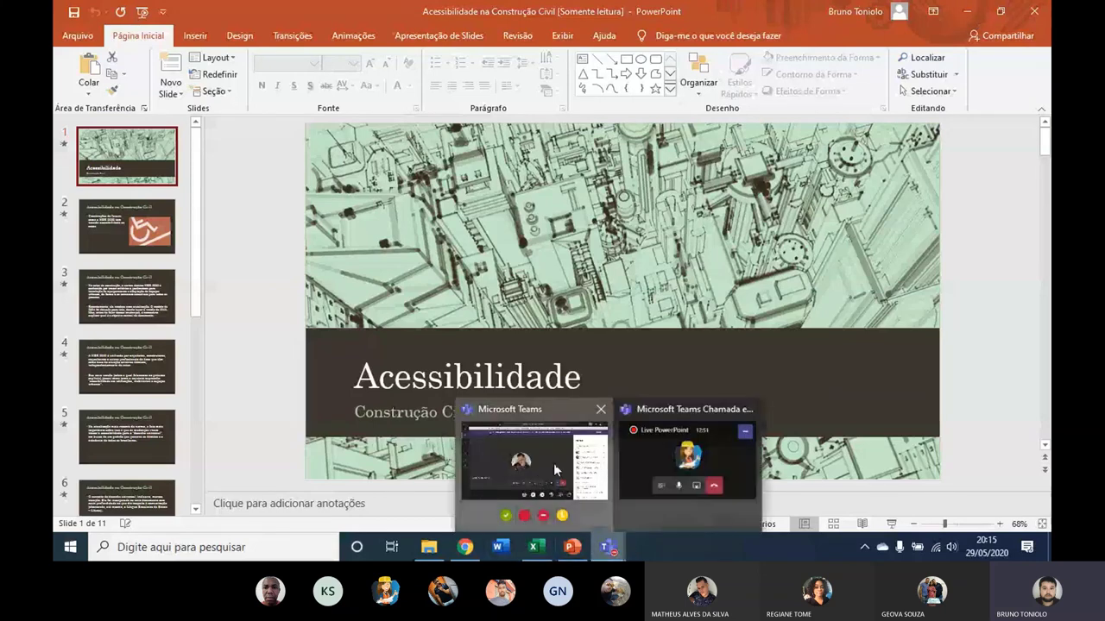
{"action": "left_click", "coordinate": [555, 471]}
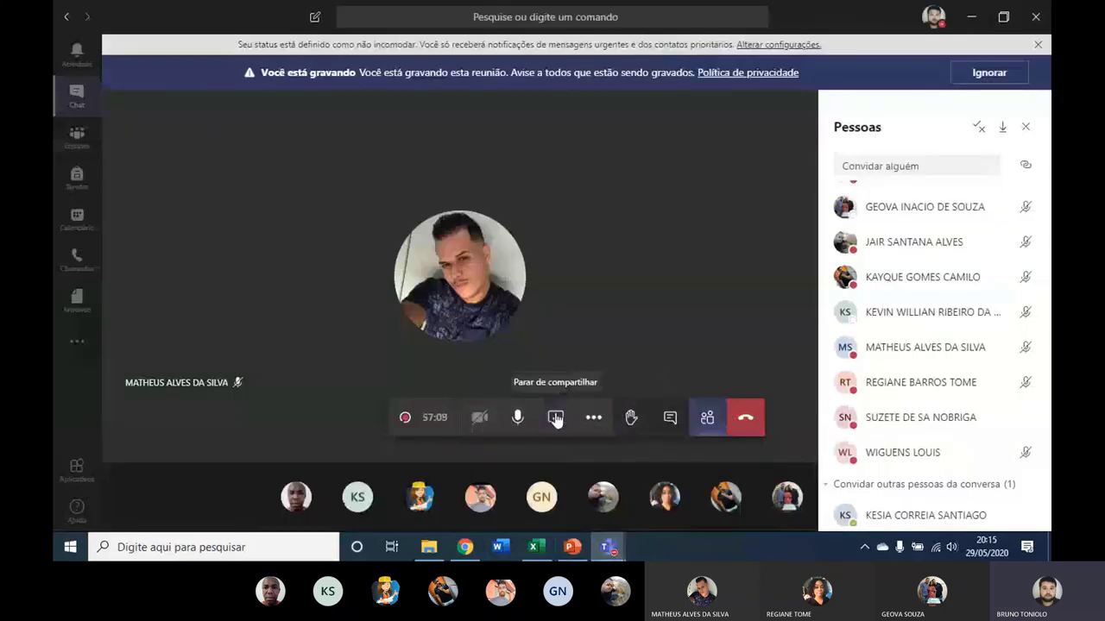
{"action": "left_click", "coordinate": [555, 417]}
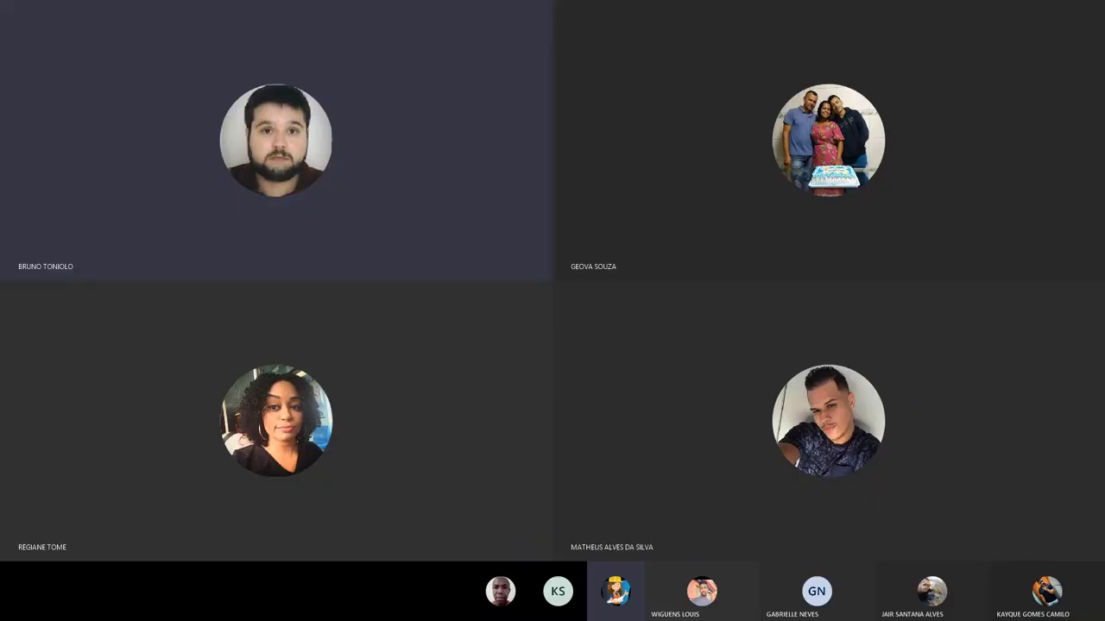